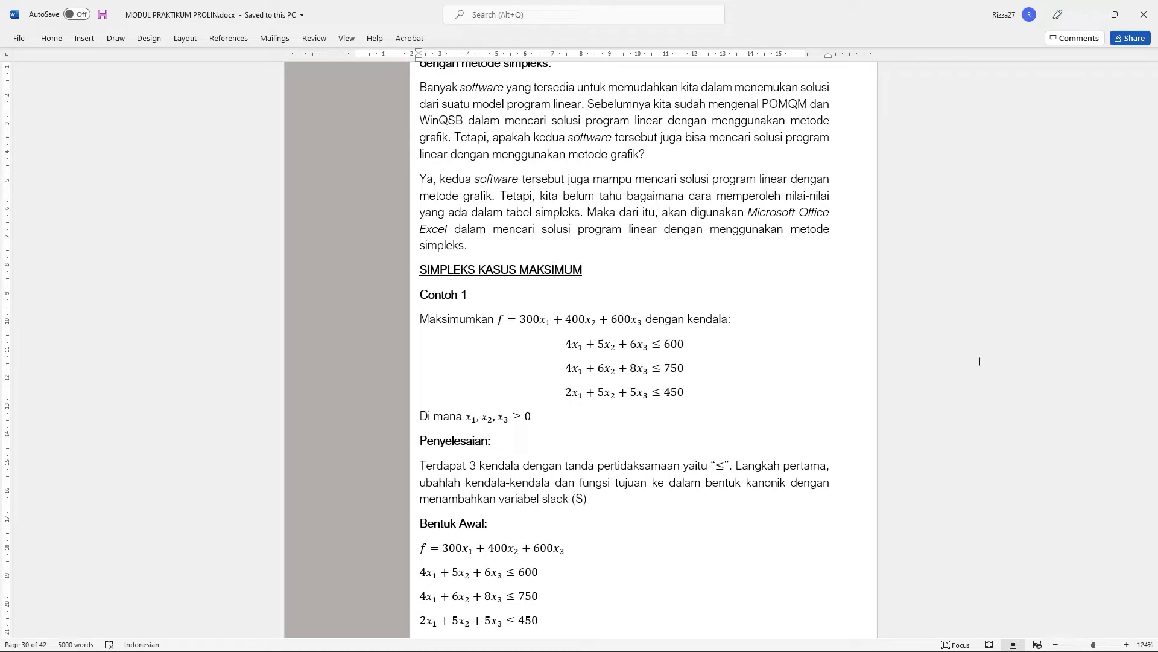
Step: Switch from the Word module to Excel and create a blank workbook
scroll(927, 364, up, 1)
scroll(845, 356, down, 1)
scroll(803, 409, up, 1)
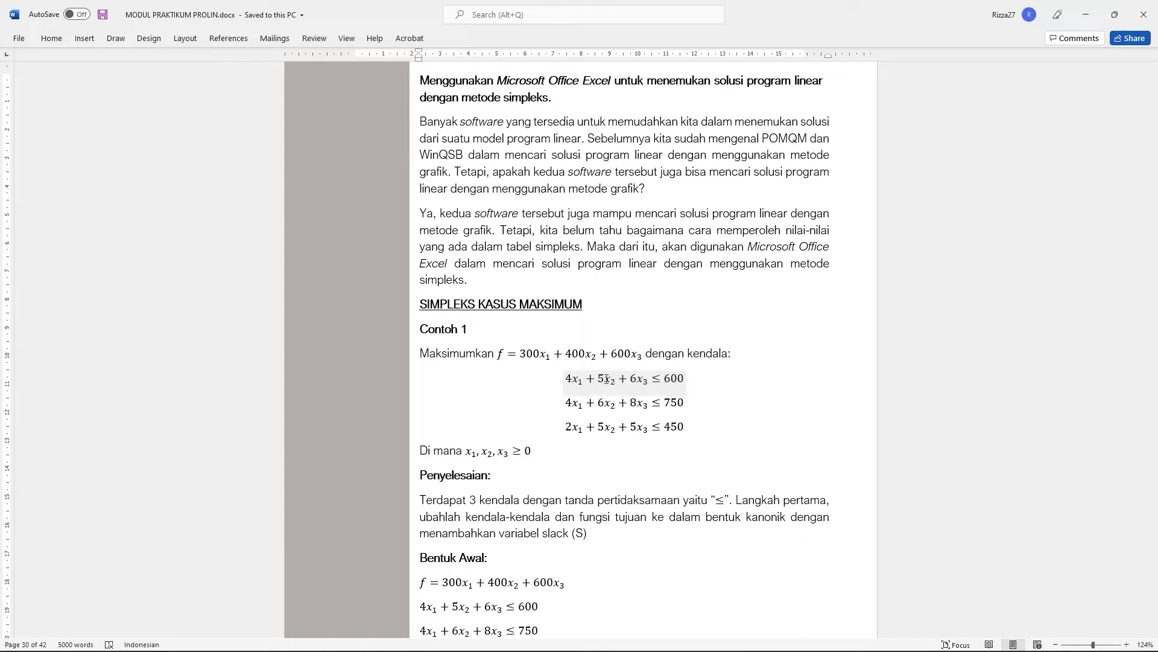
click(475, 638)
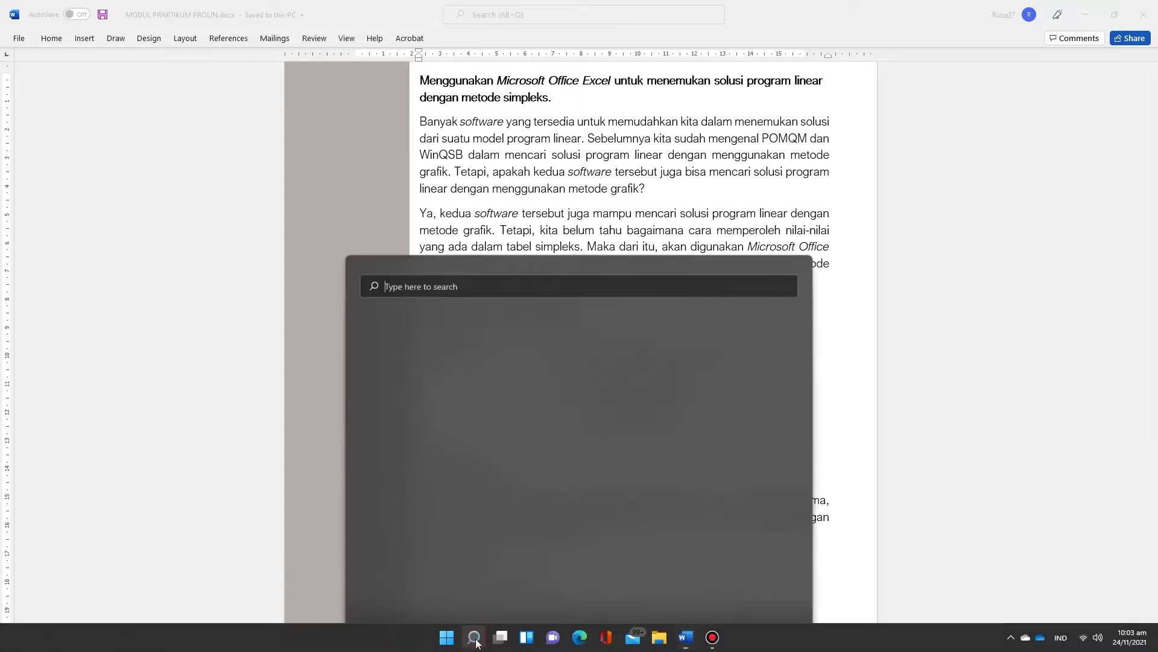
key(Return)
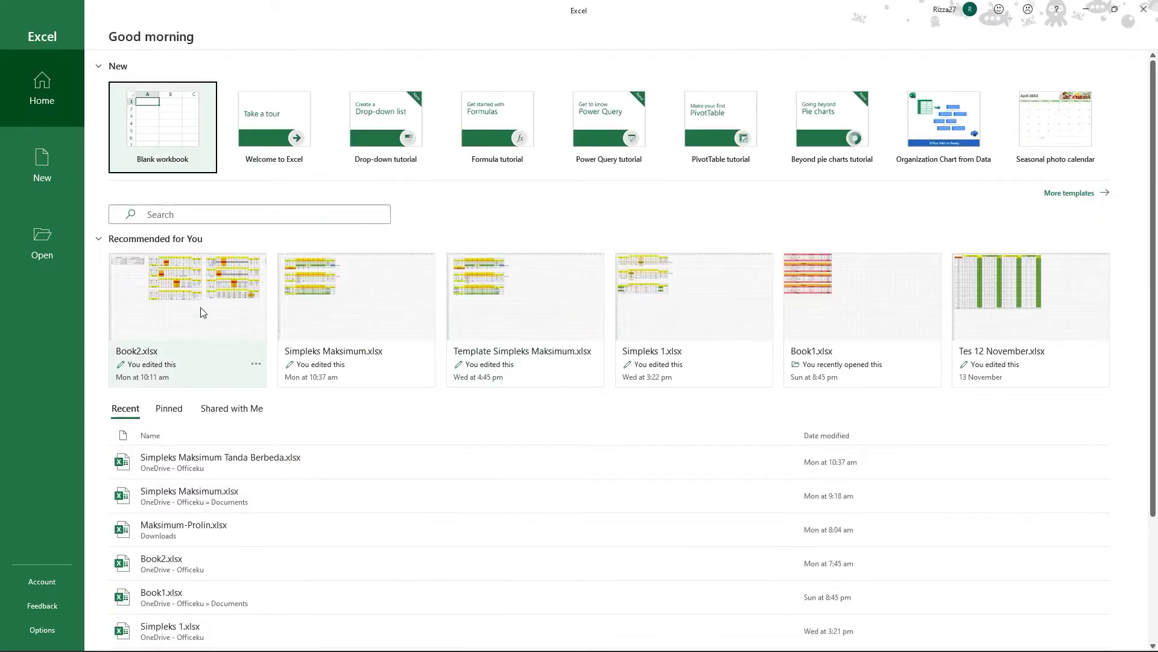
click(172, 139)
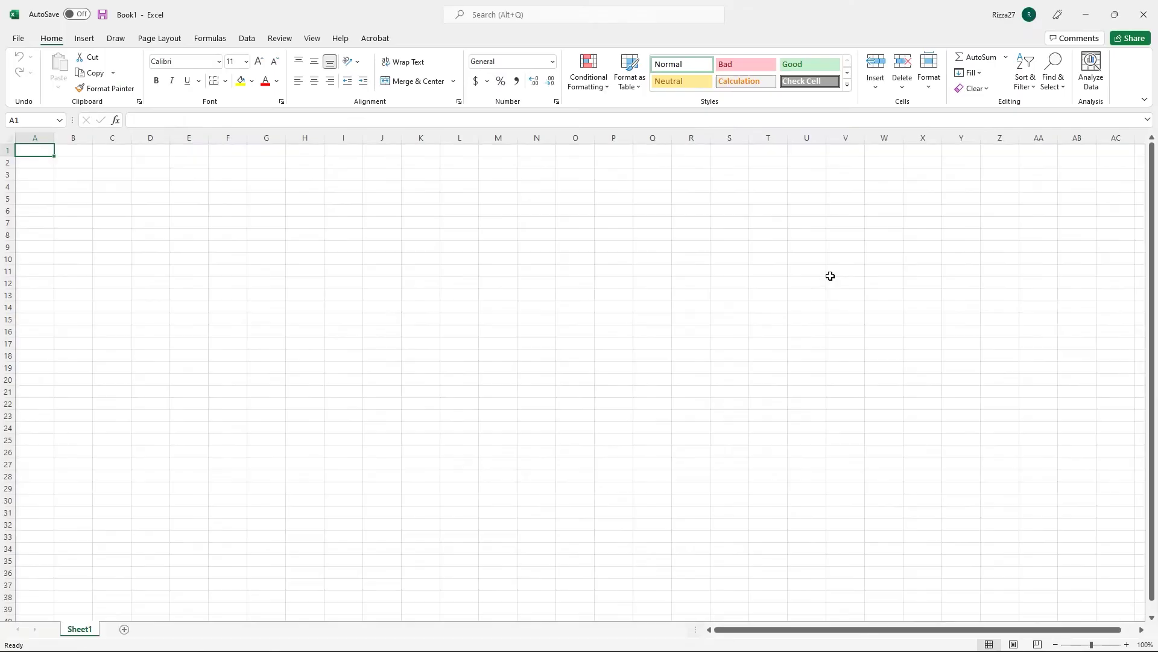
scroll(882, 292, down, 10)
scroll(881, 292, up, 10)
click(817, 214)
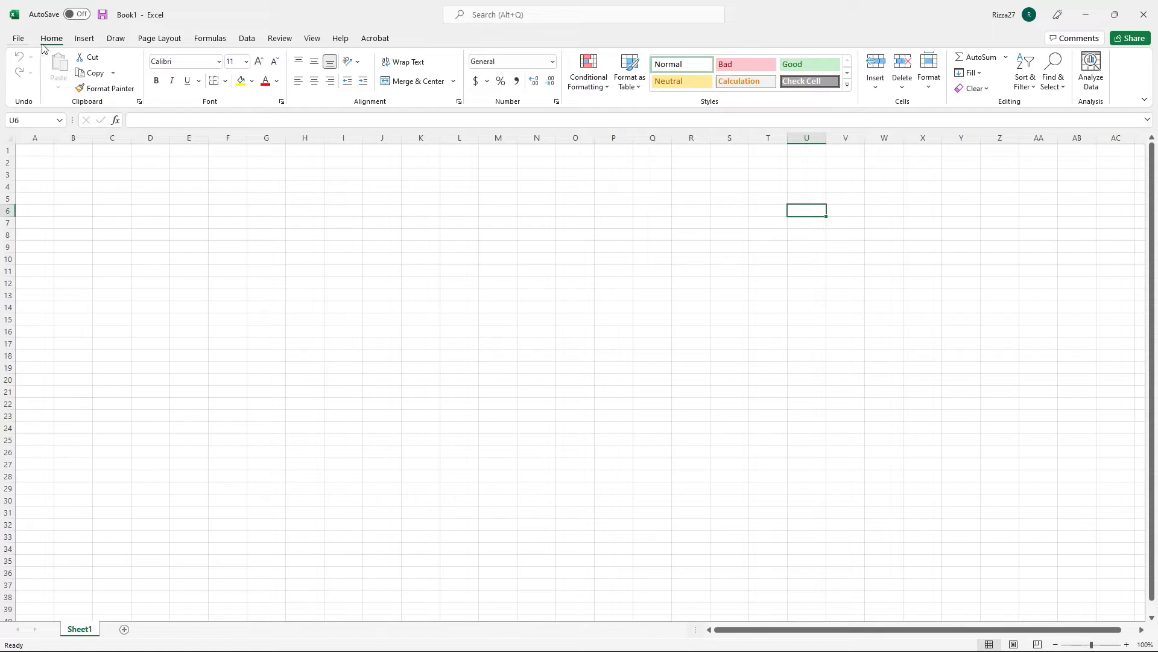
Step: Open the Add-ins dialog for managing Excel Add-ins from the program options
click(18, 38)
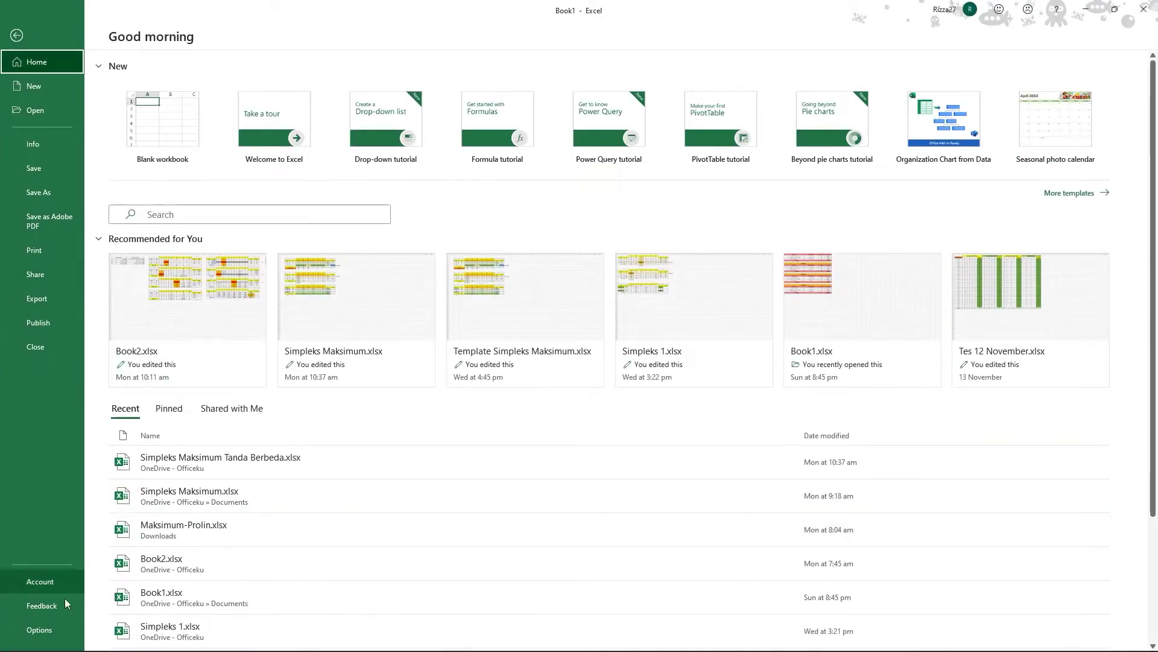
click(48, 635)
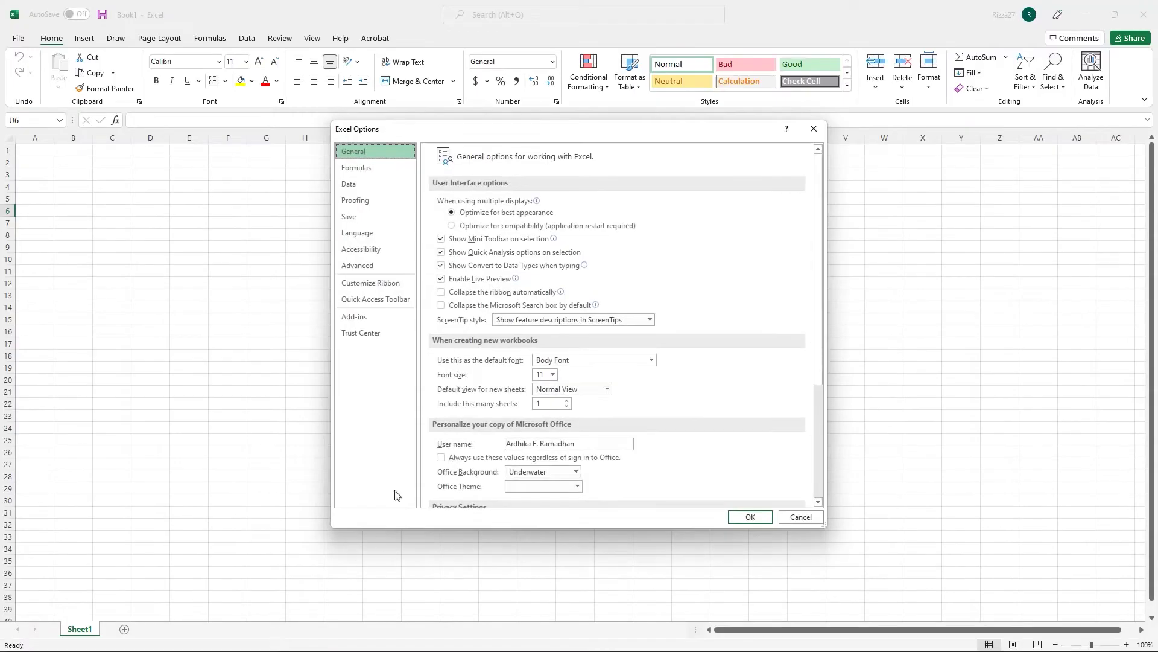
click(354, 316)
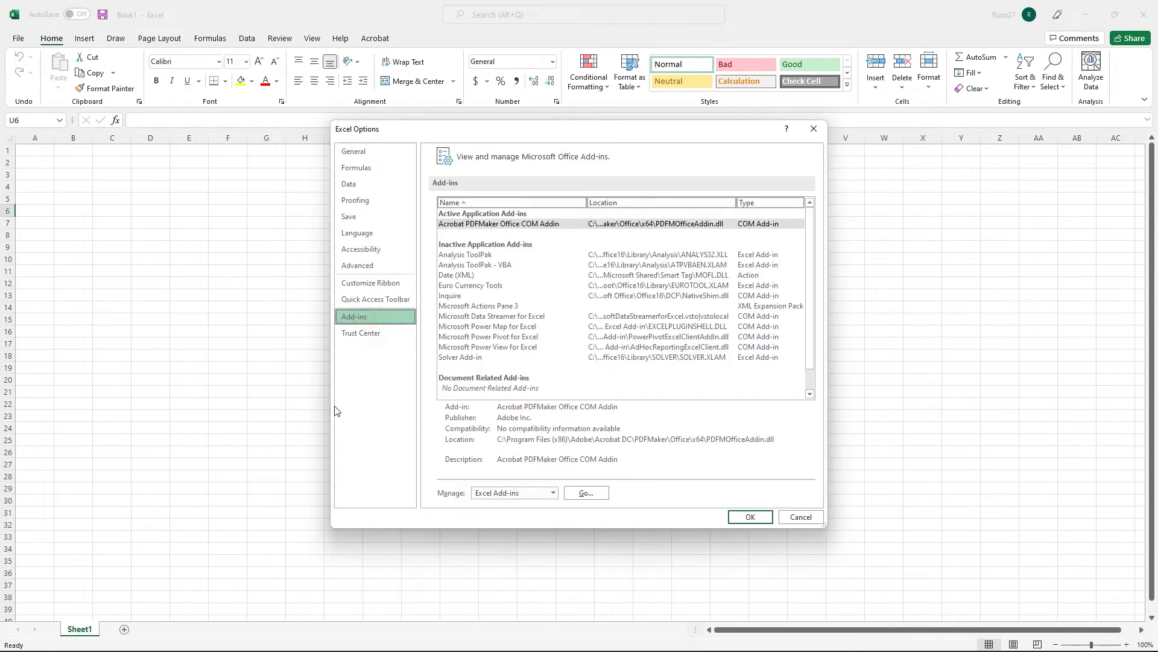
scroll(699, 318, down, 1)
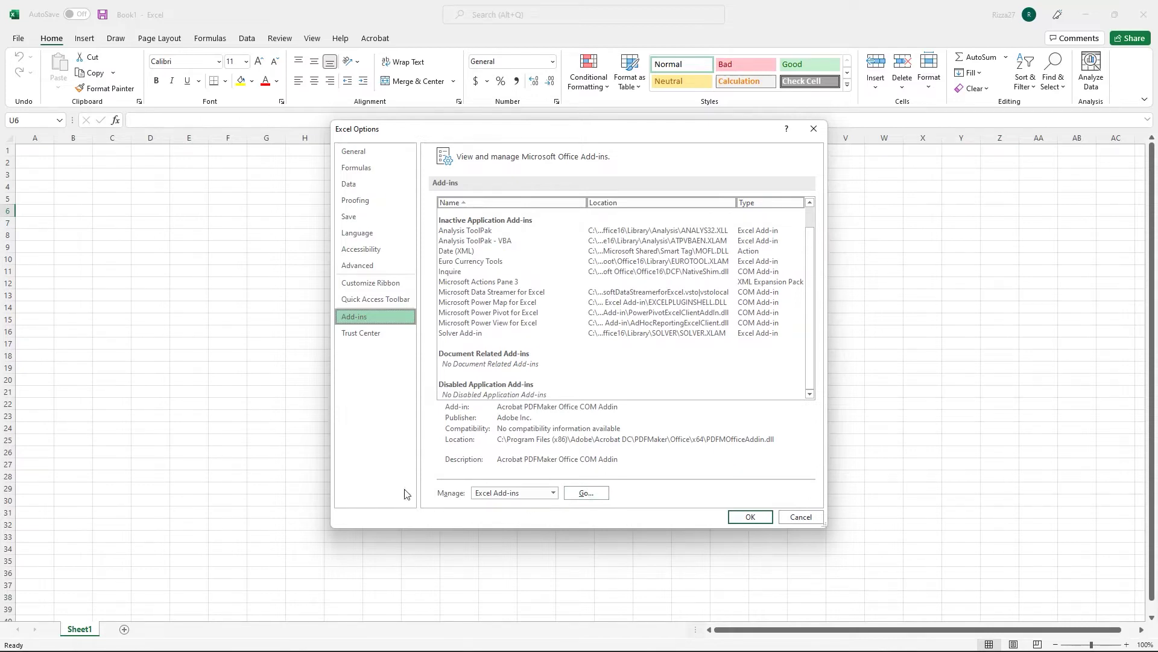
click(531, 492)
click(531, 504)
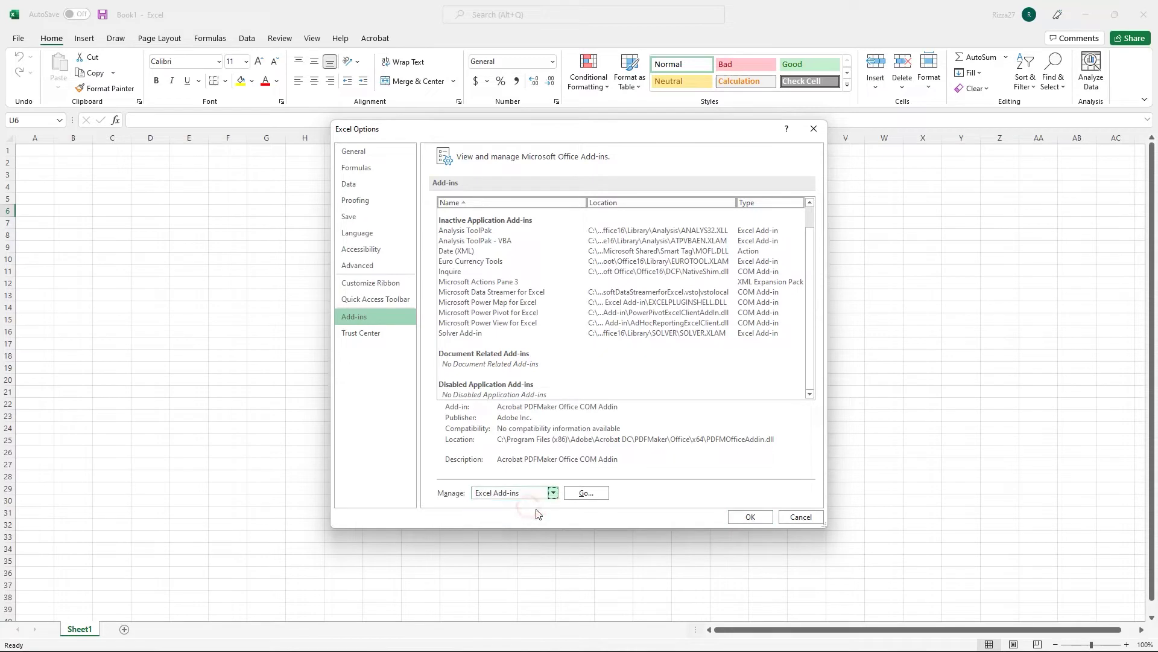
click(587, 493)
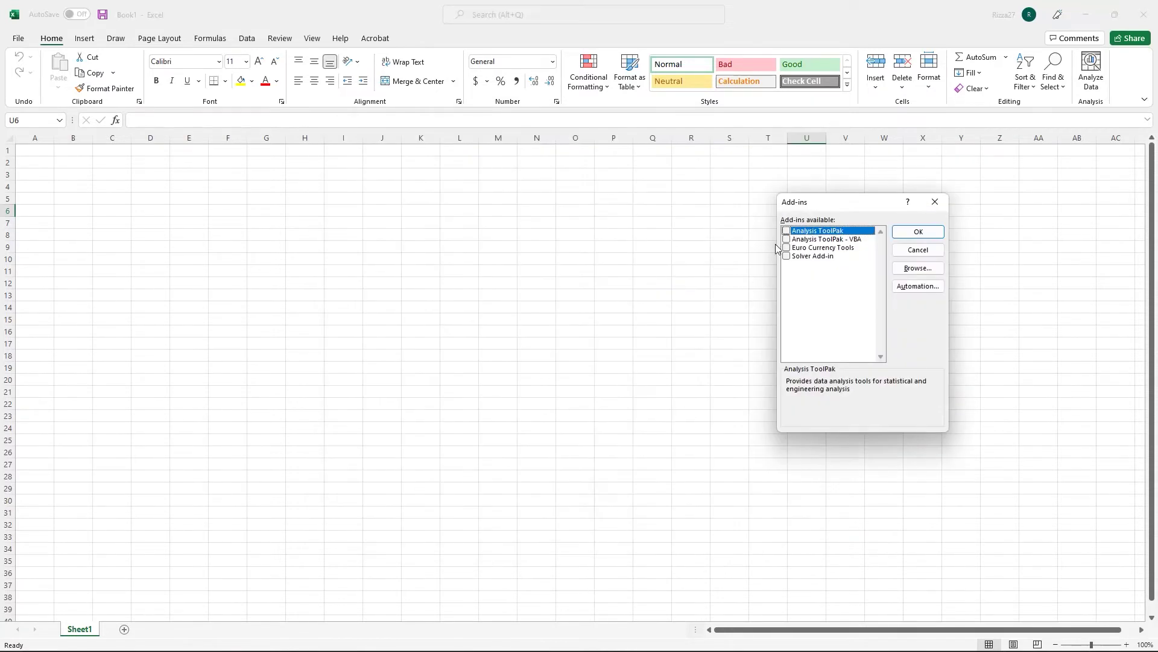
Step: Enable the Solver Add-in and bring up the data tools to check that Solver is available
drag(827, 205, 559, 228)
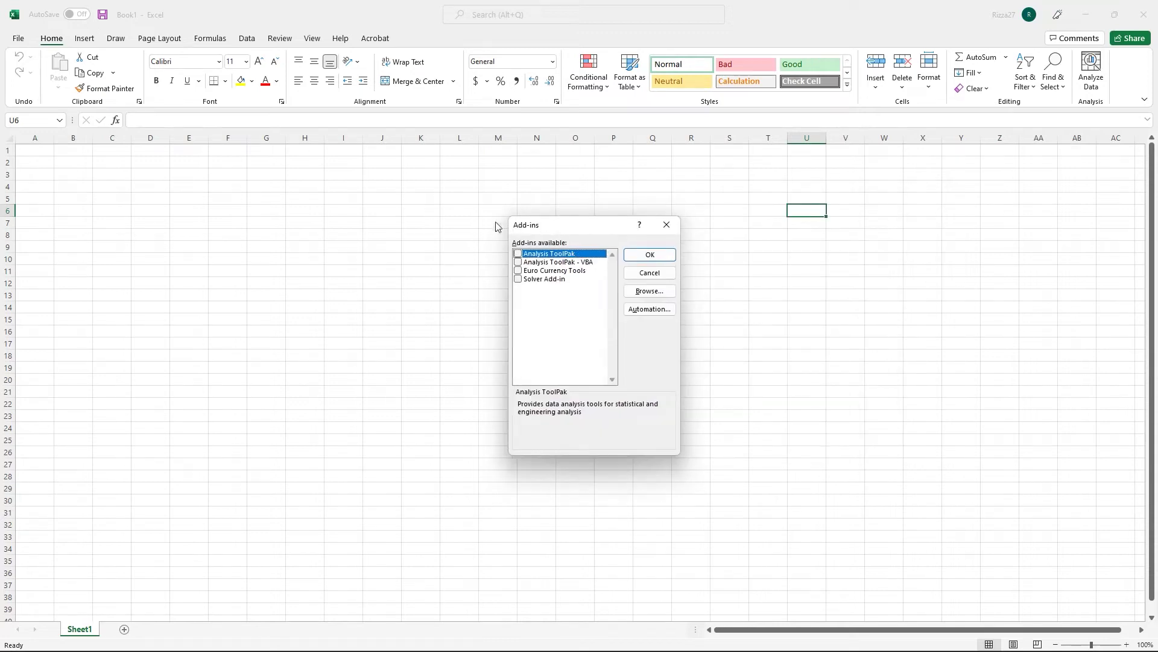
click(558, 279)
click(518, 279)
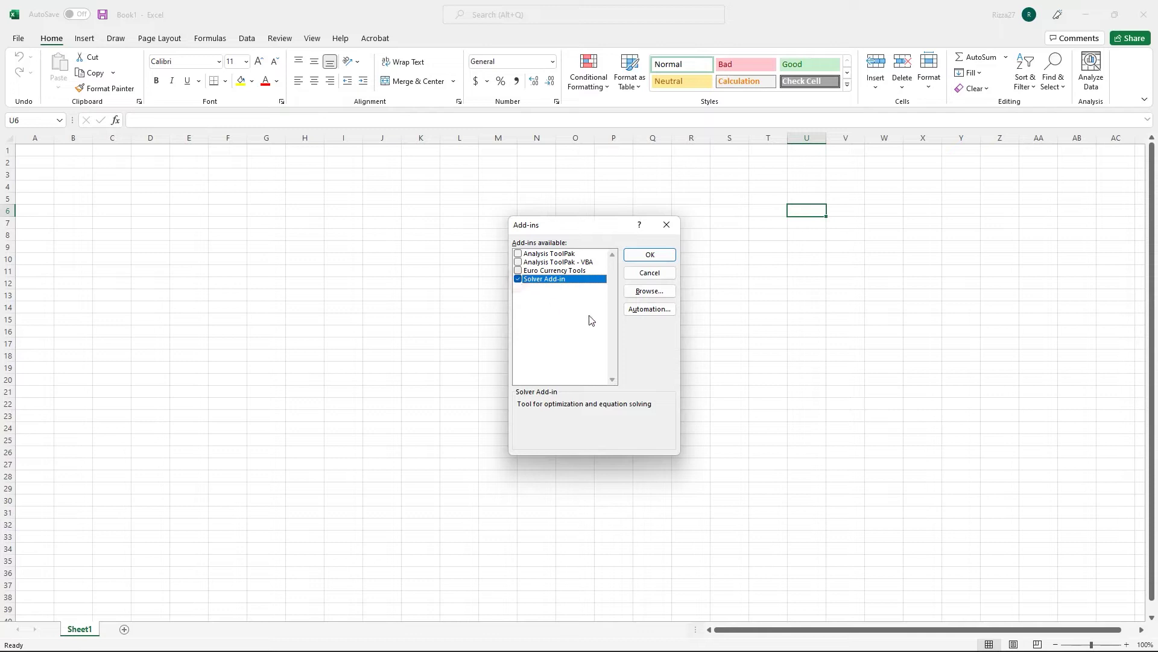
click(648, 258)
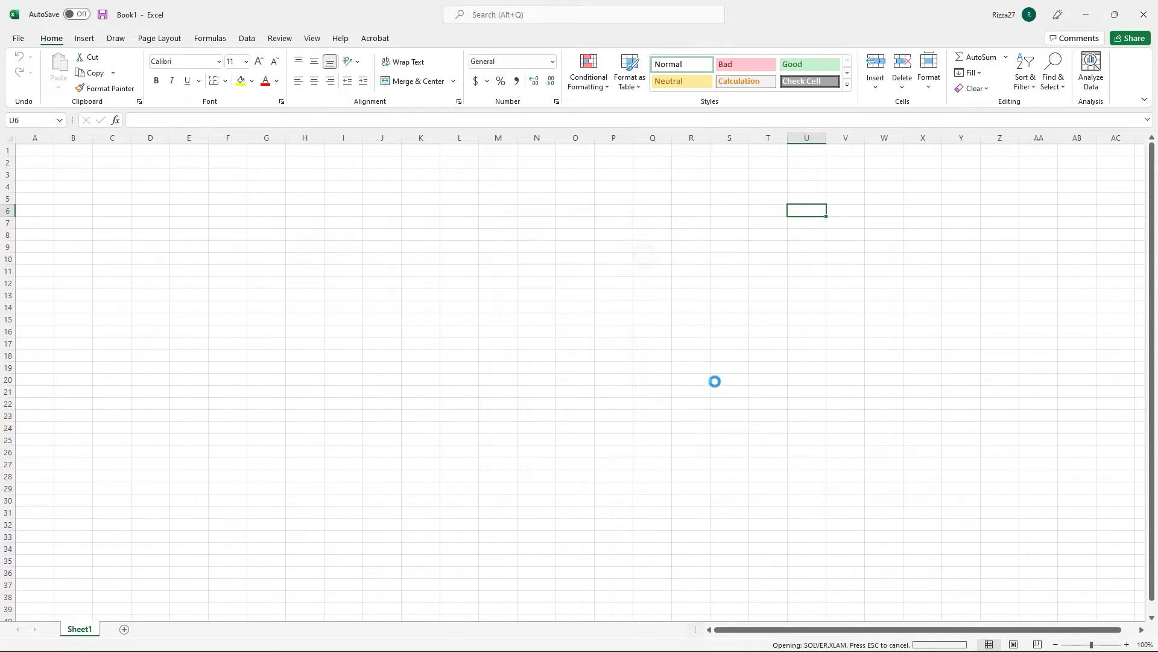
click(794, 505)
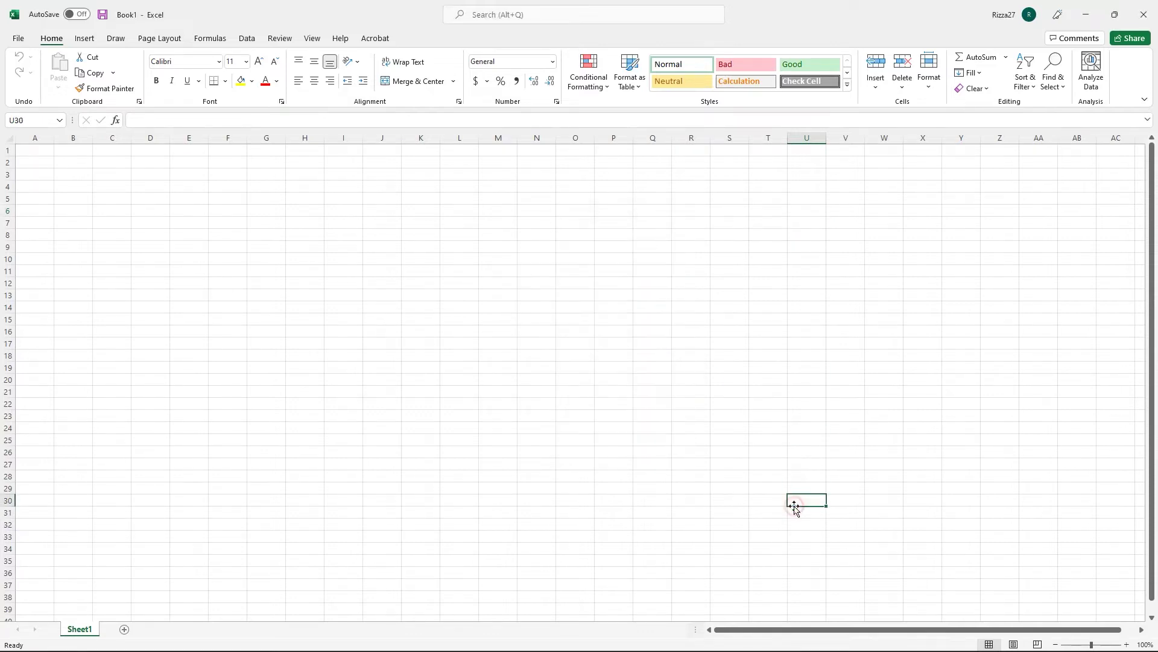
click(741, 389)
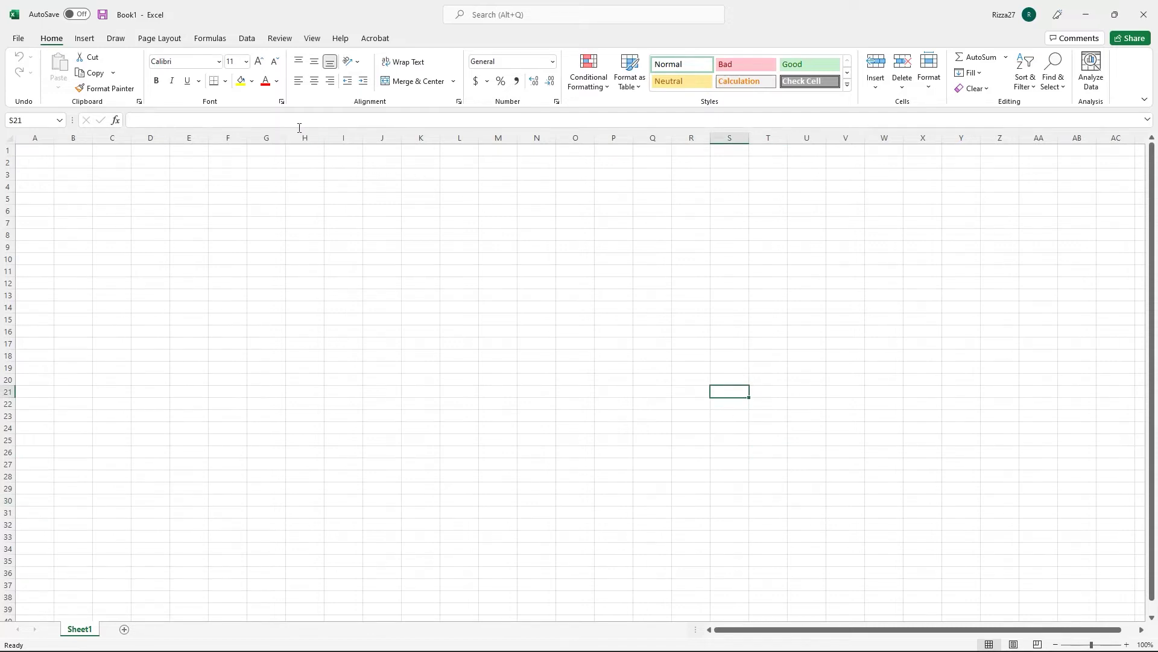
click(247, 39)
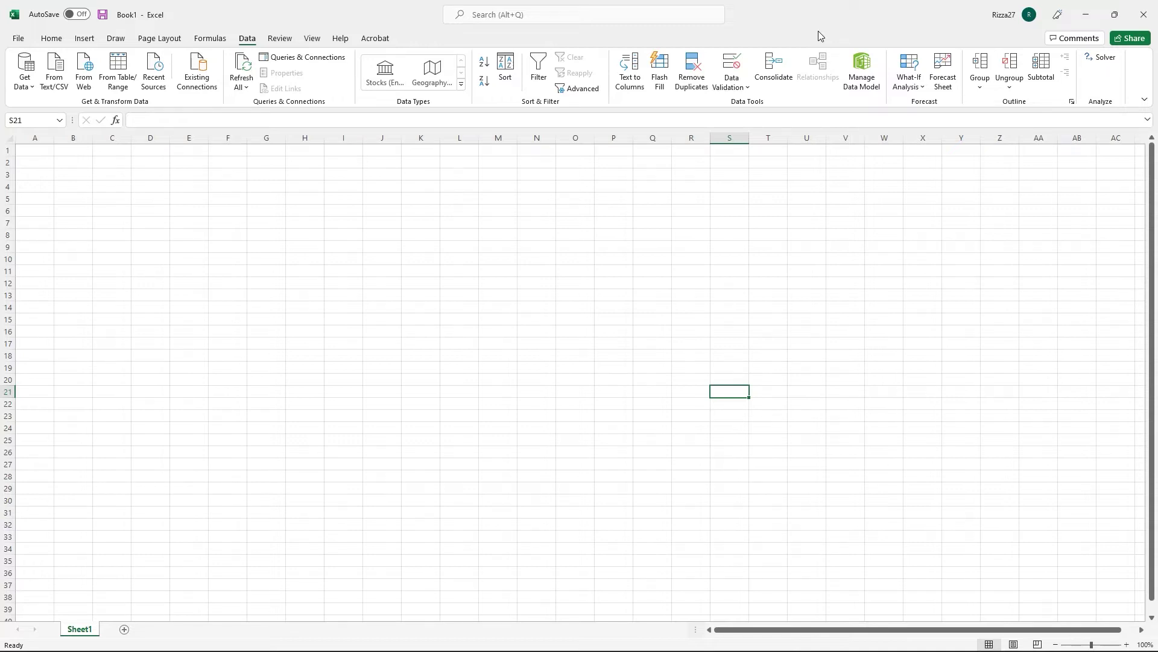
Step: Arrange the Word module and the Excel workbook side by side, with Contoh 1 in view
key(super+Right)
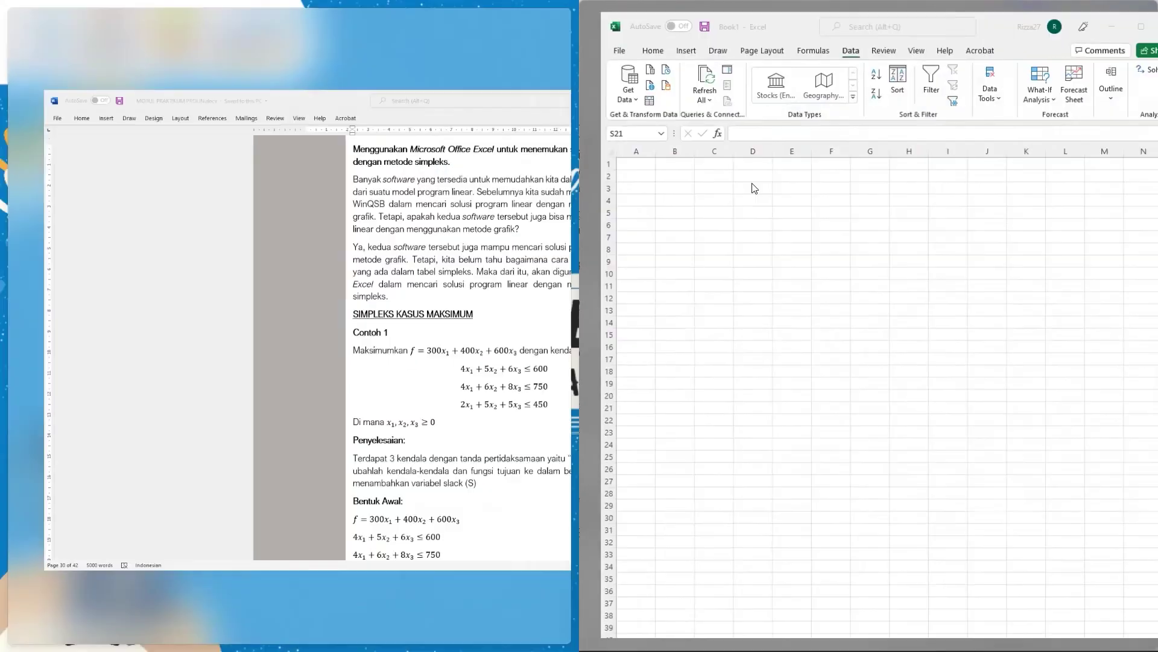
click(402, 340)
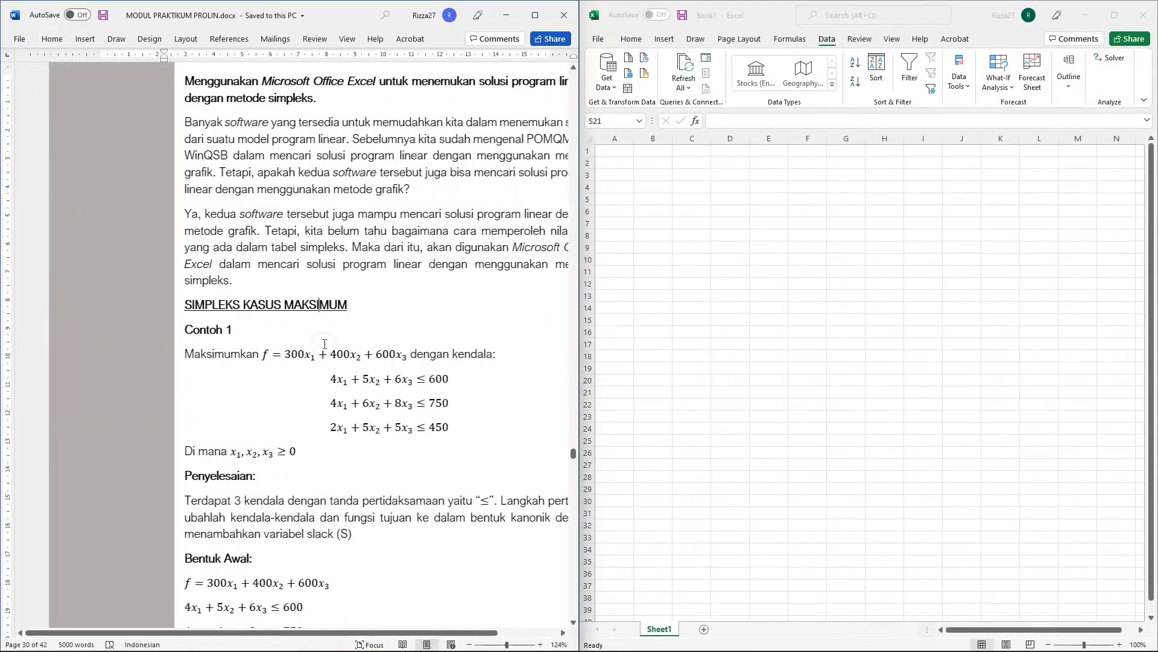
scroll(470, 331, down, 1)
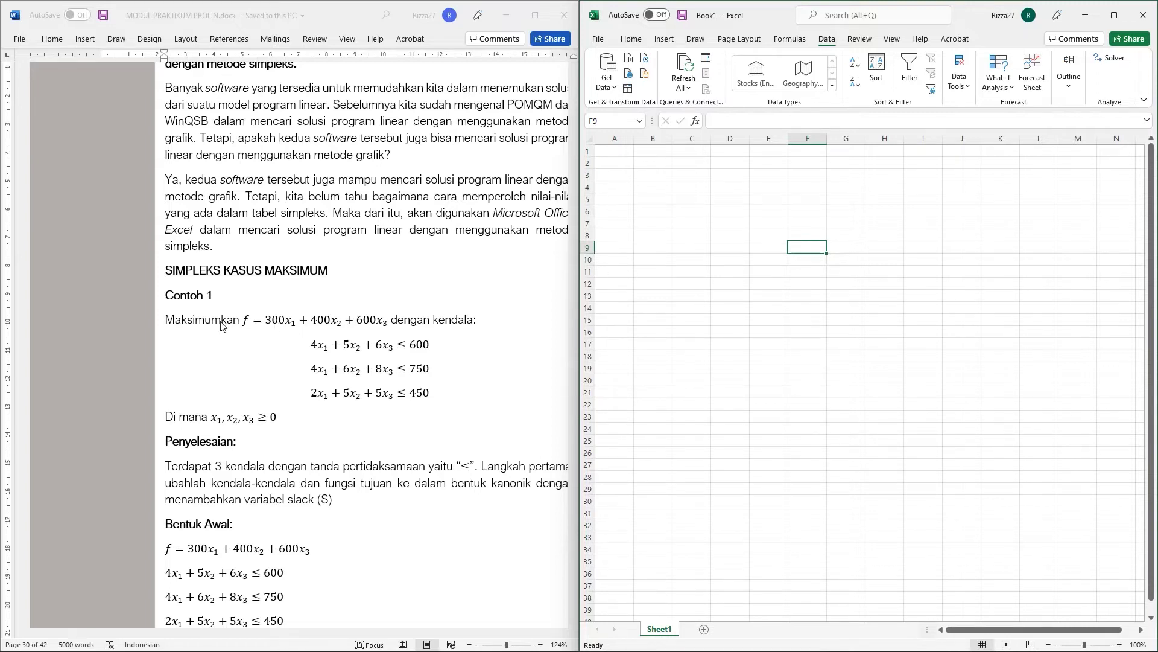
Step: Examine the constraints and the non-negativity condition of Contoh 1 in the Word module
click(774, 246)
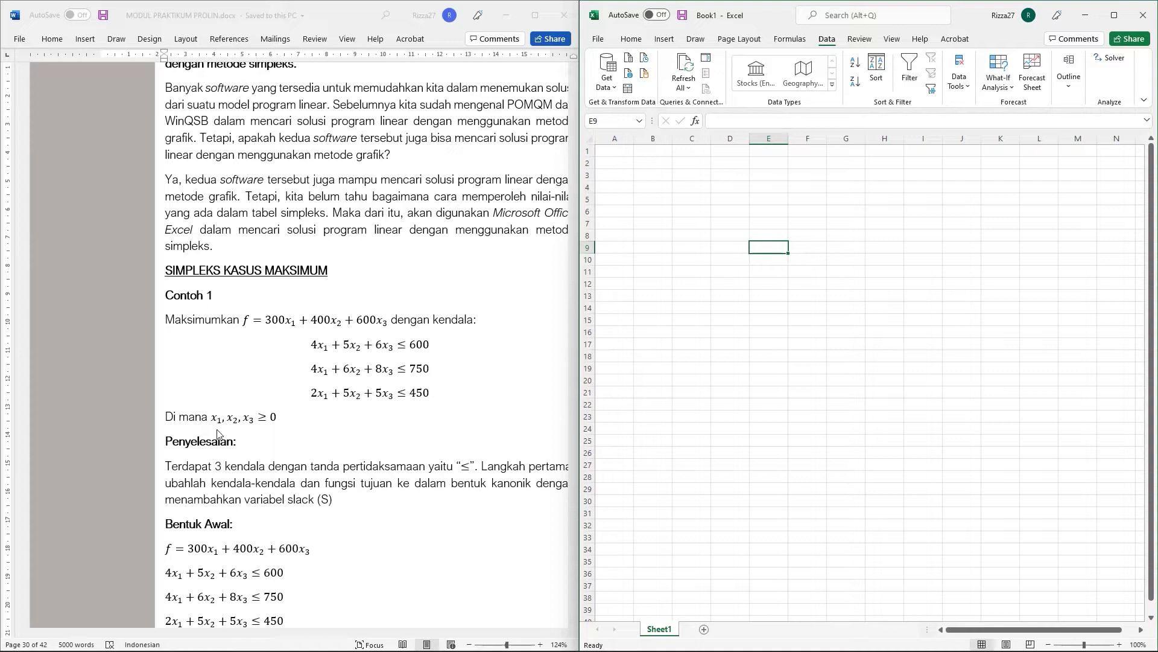
click(235, 422)
click(317, 418)
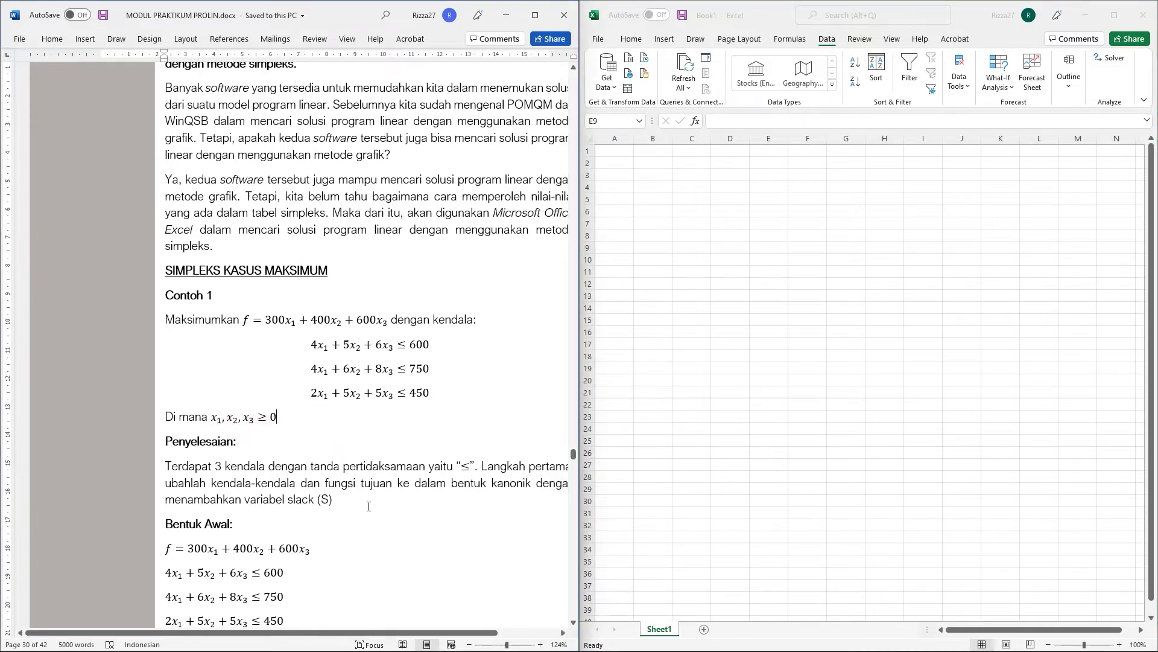
key(alt+Tab)
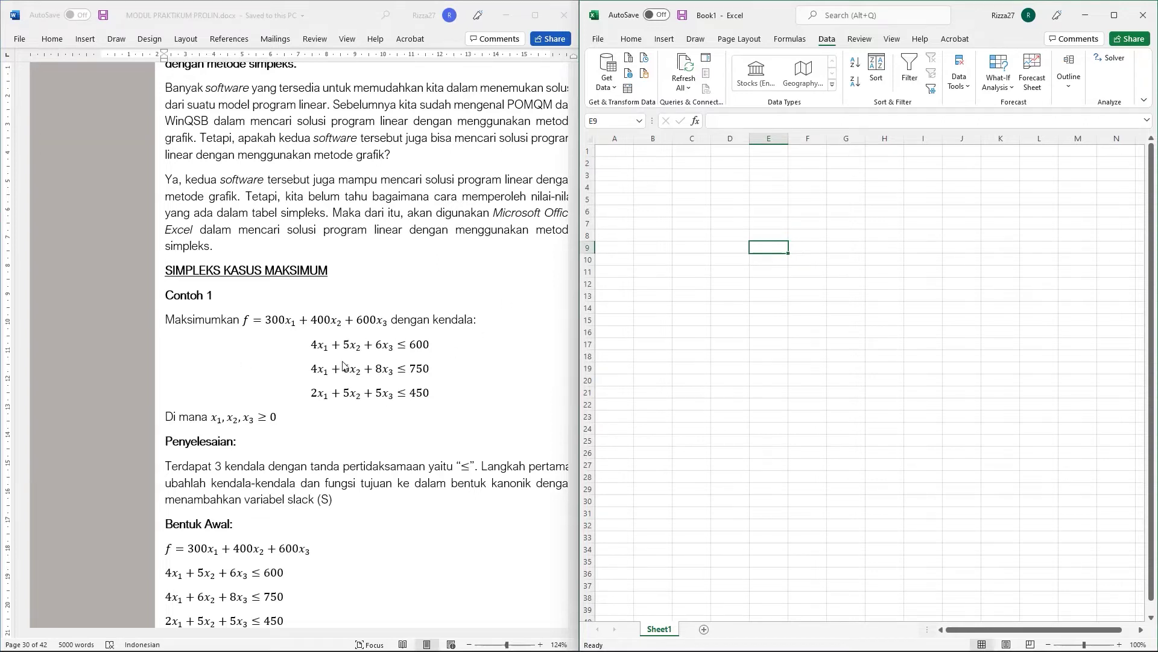
click(615, 161)
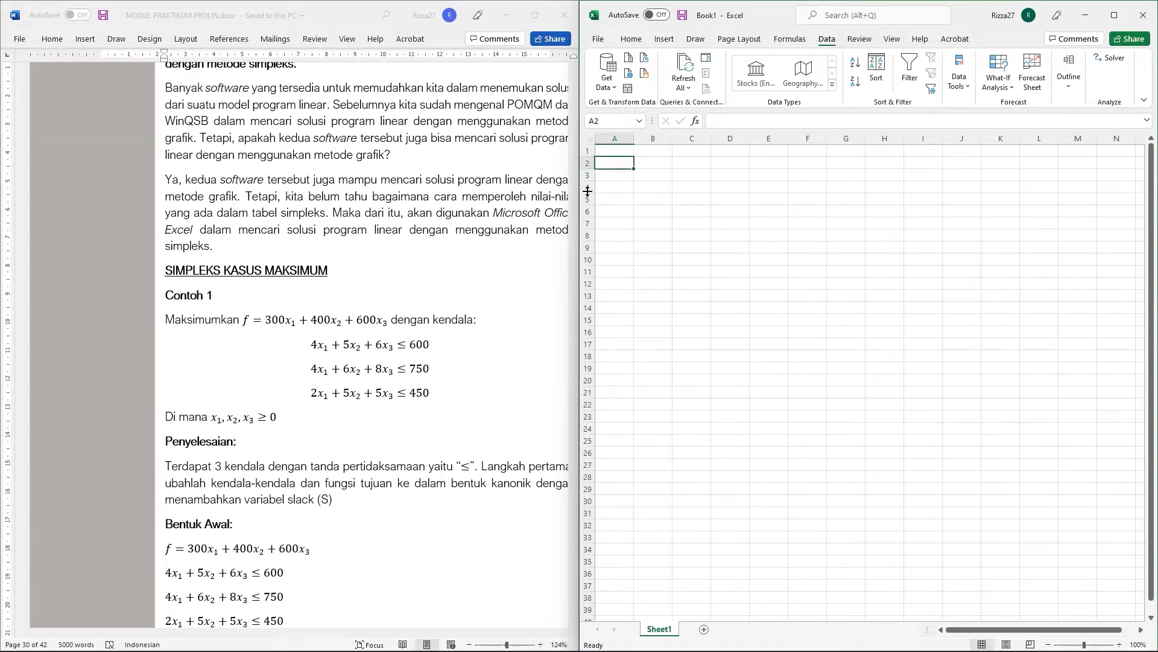
click(343, 369)
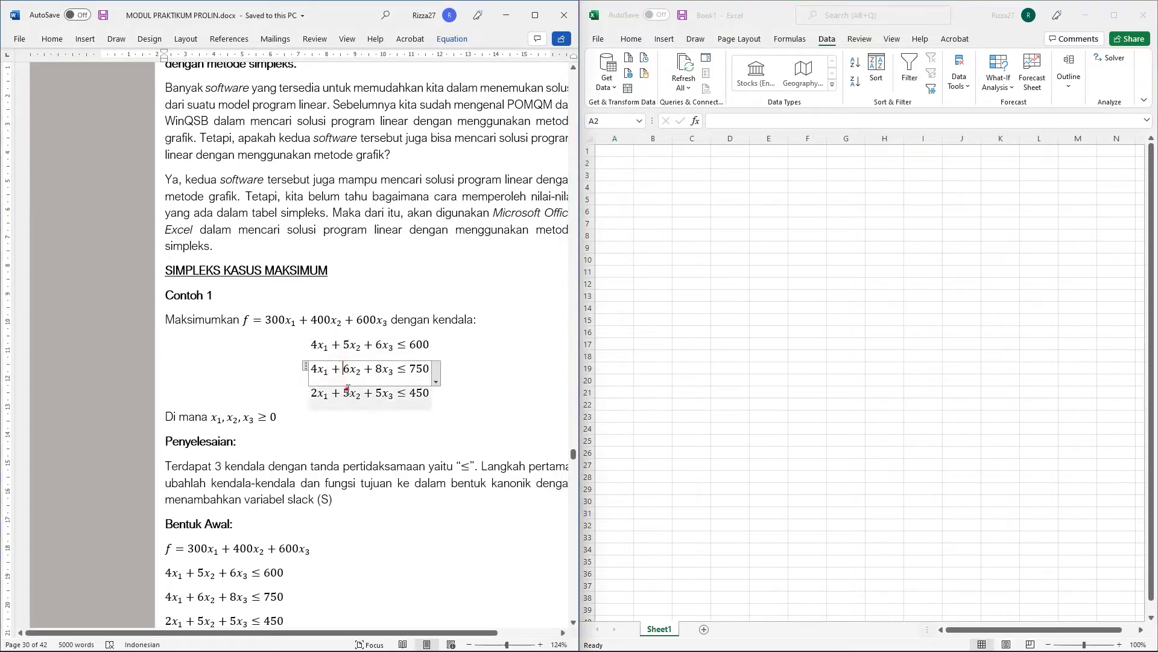
click(232, 419)
click(247, 421)
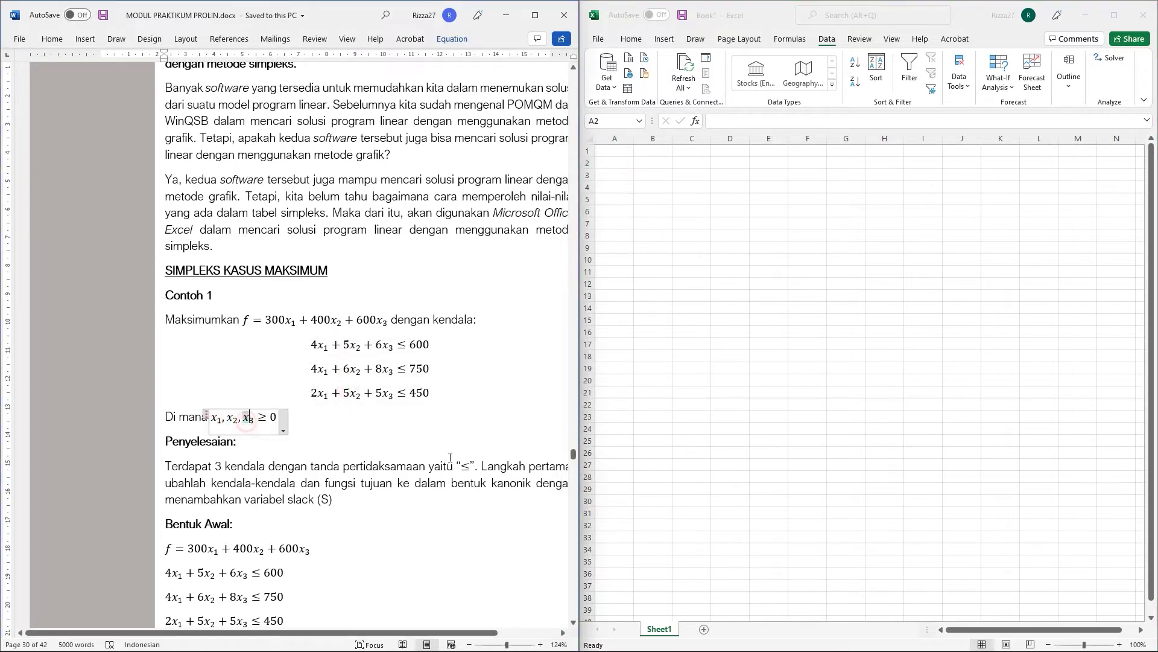
Step: Enter the column headers No., LHS, INEQ and RHS in cells A2 to D2 of the workbook
click(734, 343)
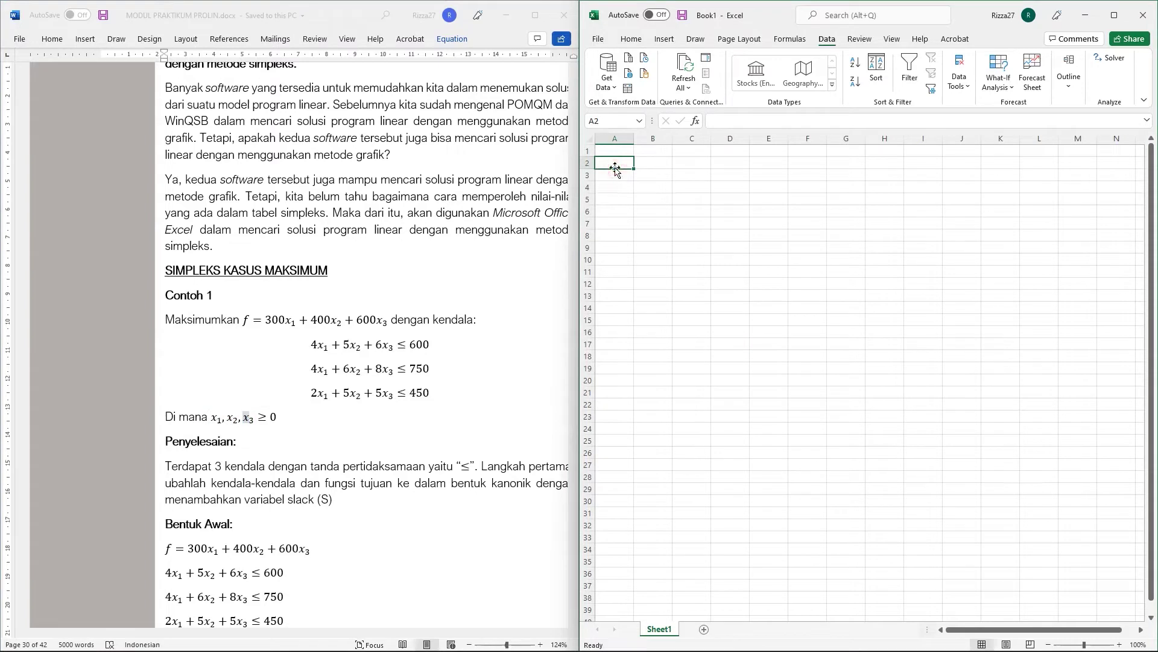
text(No.)
key(Tab)
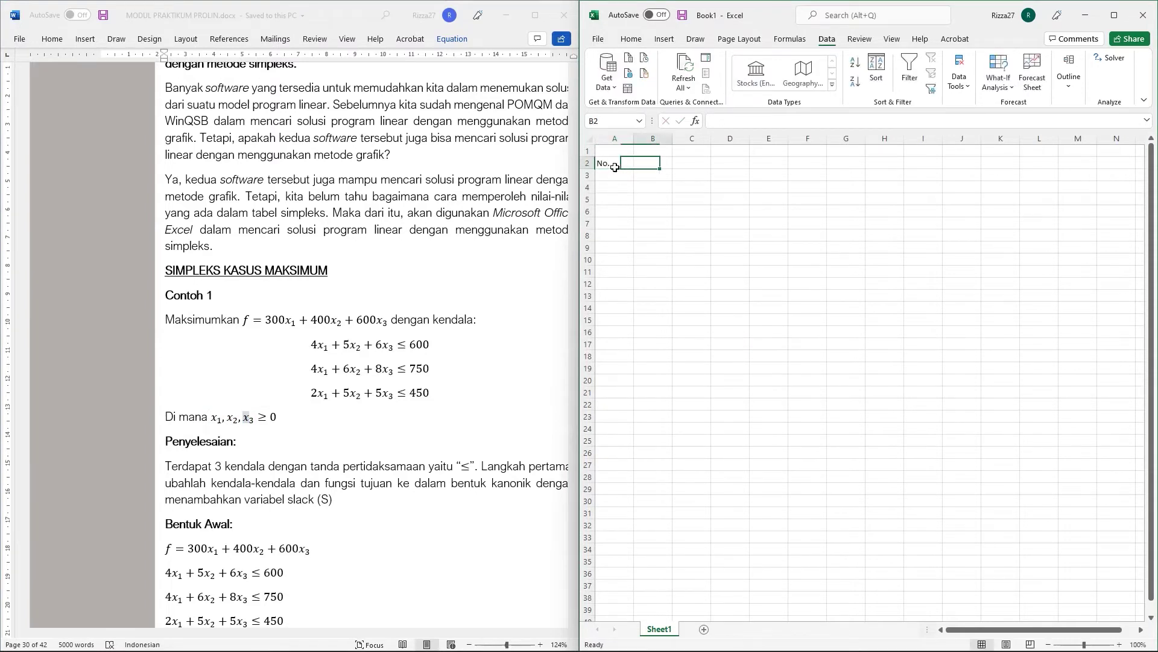
text(LHS)
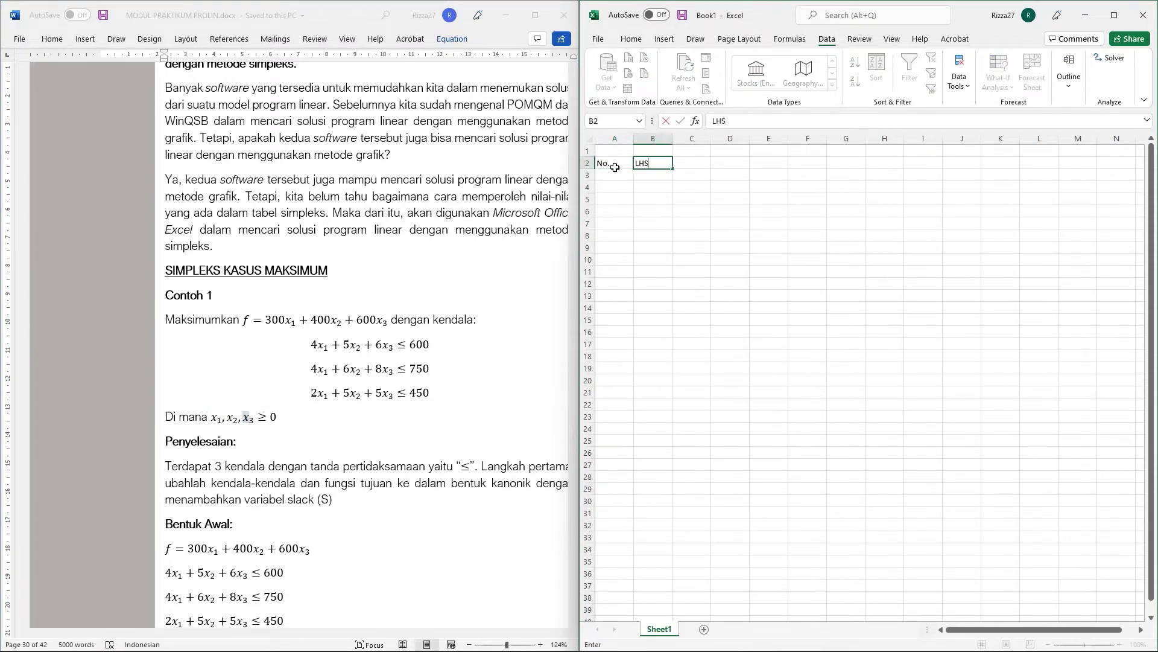
key(Tab)
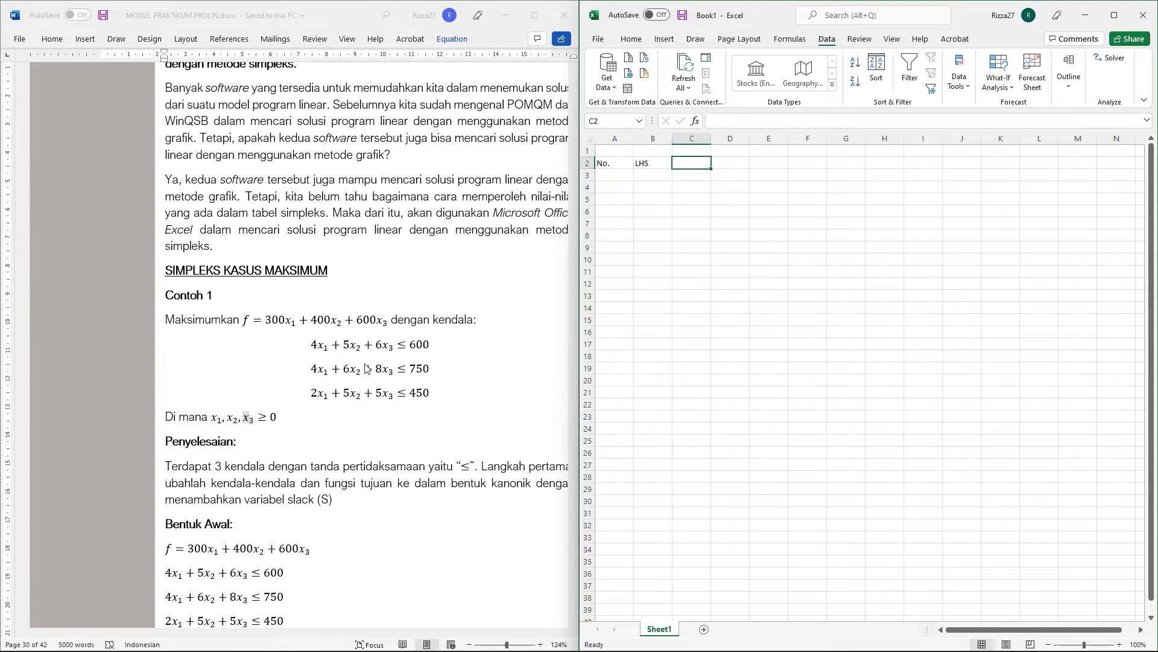
text(I)
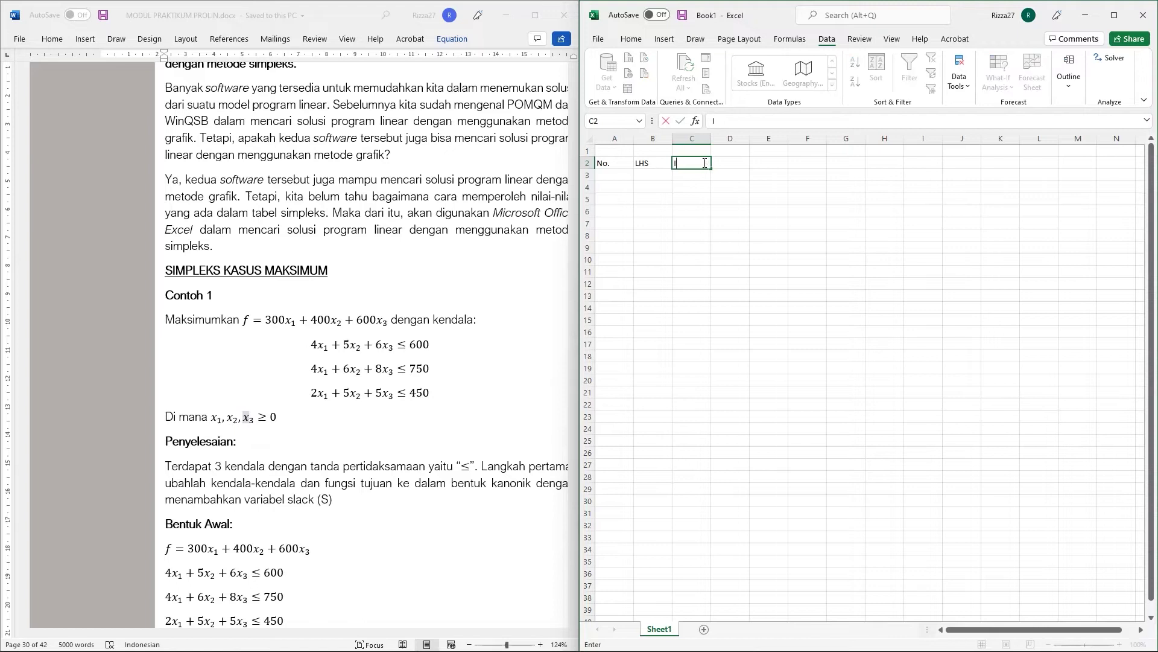
text(NEQ)
key(Tab)
click(703, 163)
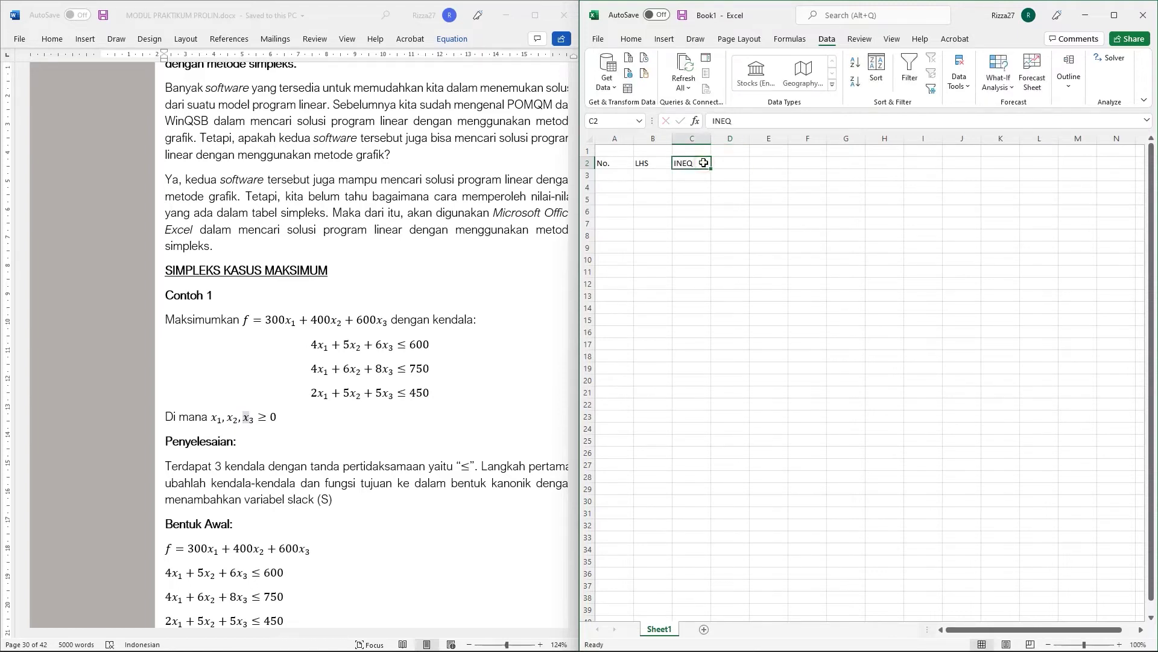
click(721, 162)
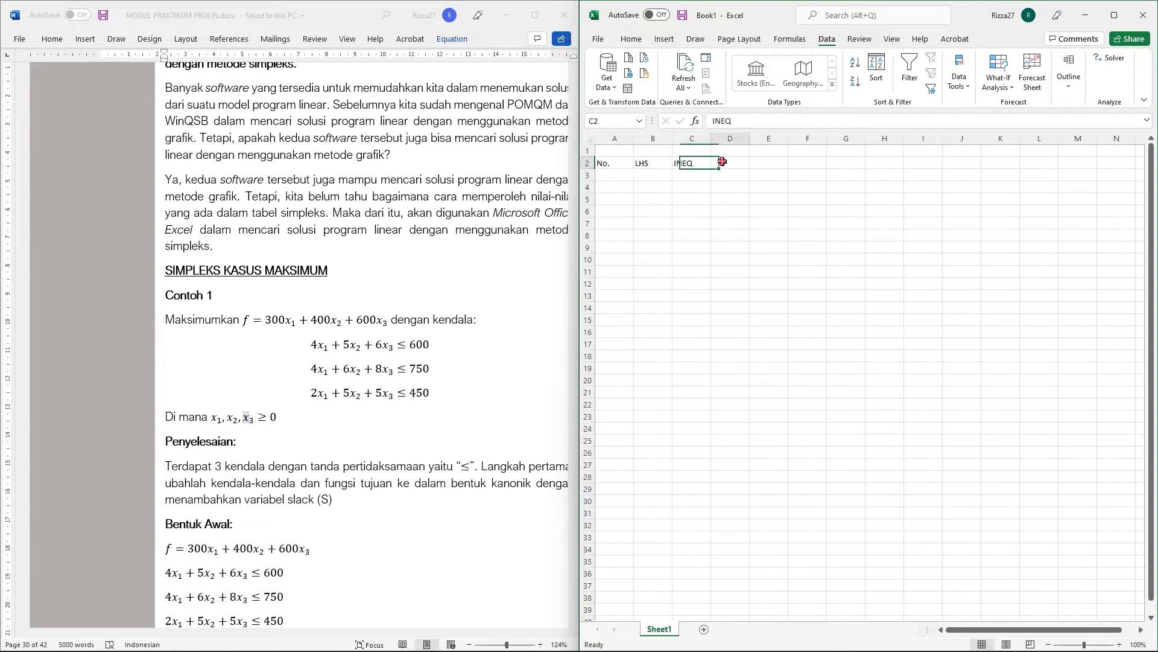
text(RHS)
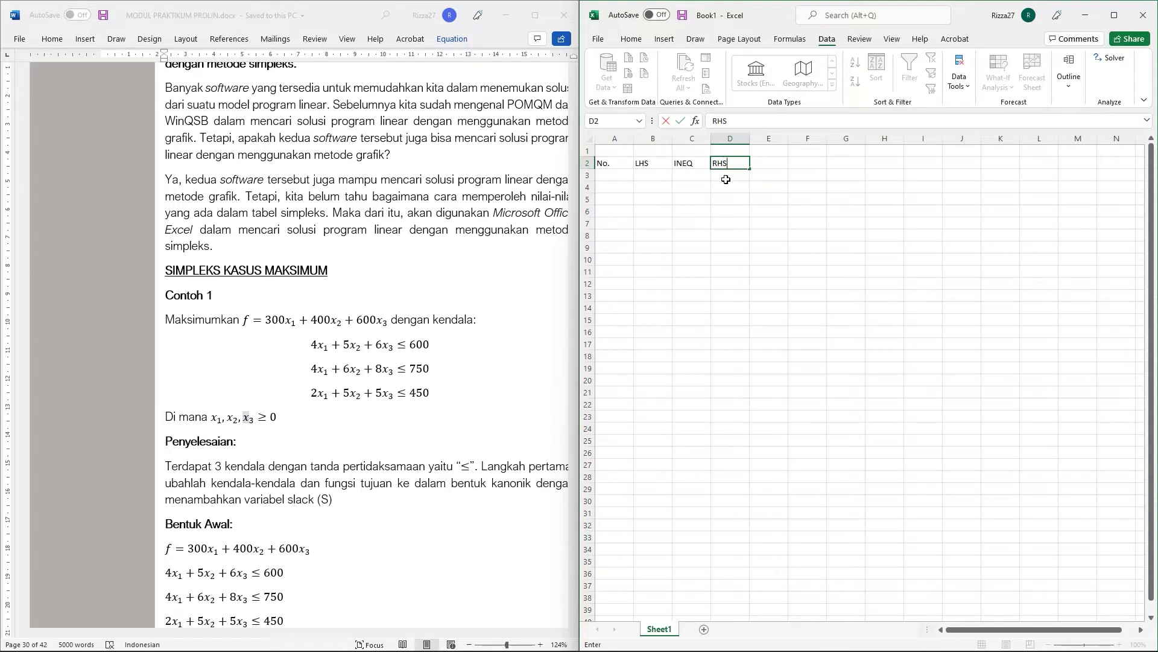
drag(602, 163, 725, 211)
Step: Number the constraint rows 1 to 6 by entering =SEQUENCE(6) in cell A3
click(680, 189)
click(615, 176)
click(745, 120)
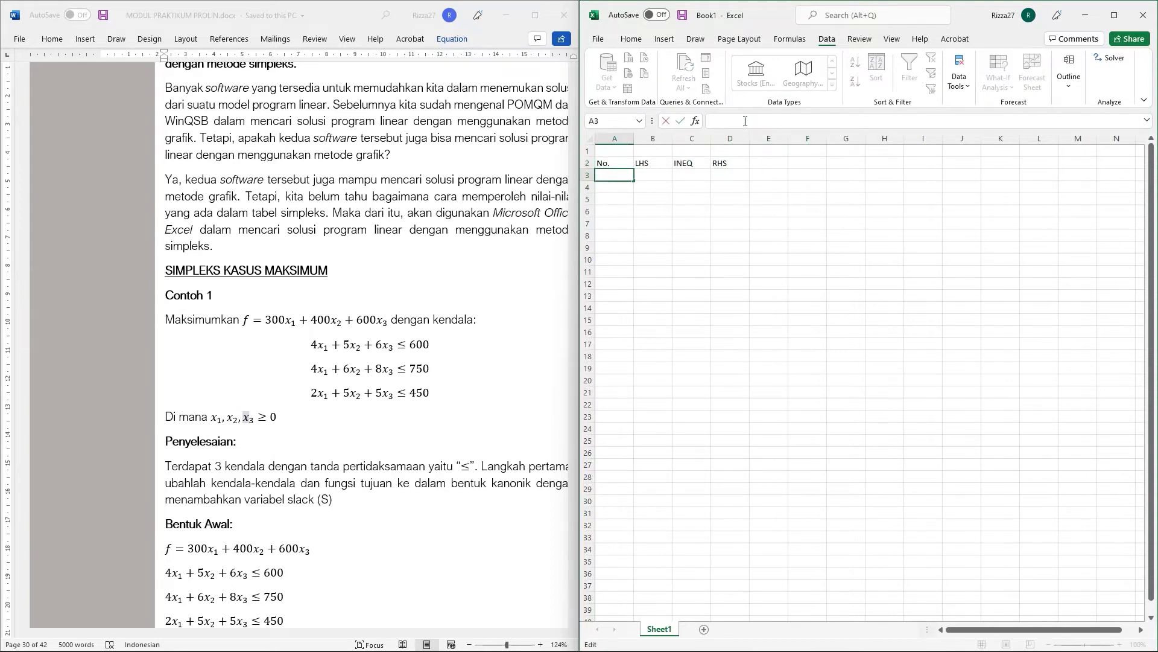
text(=Sequence(6)
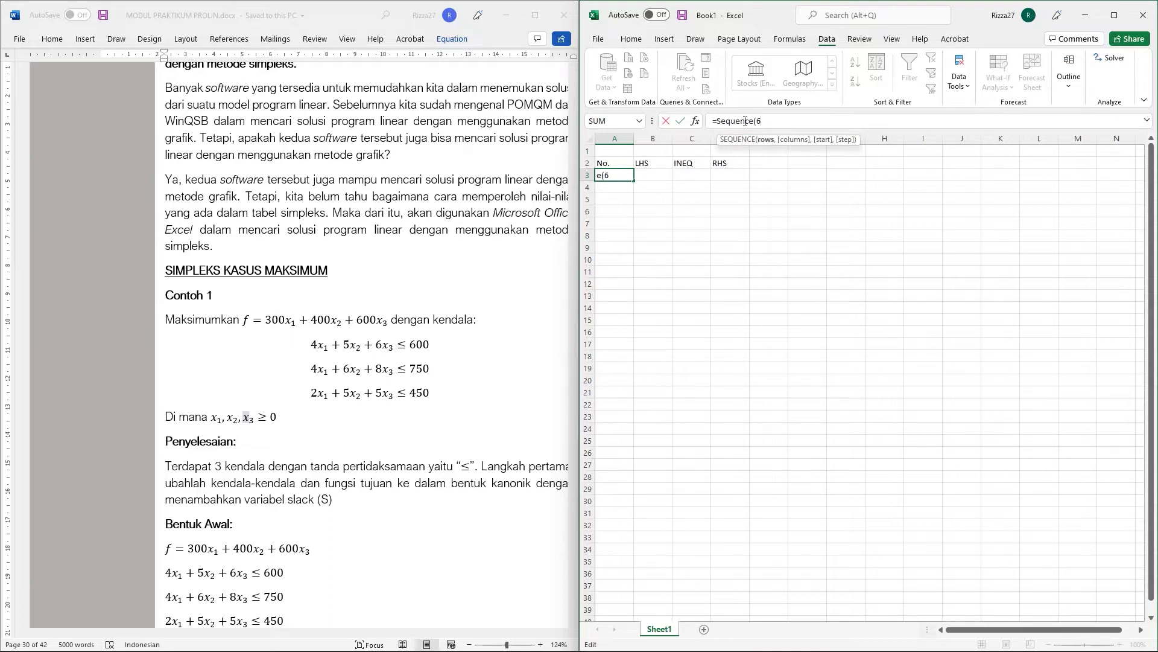
key(Return)
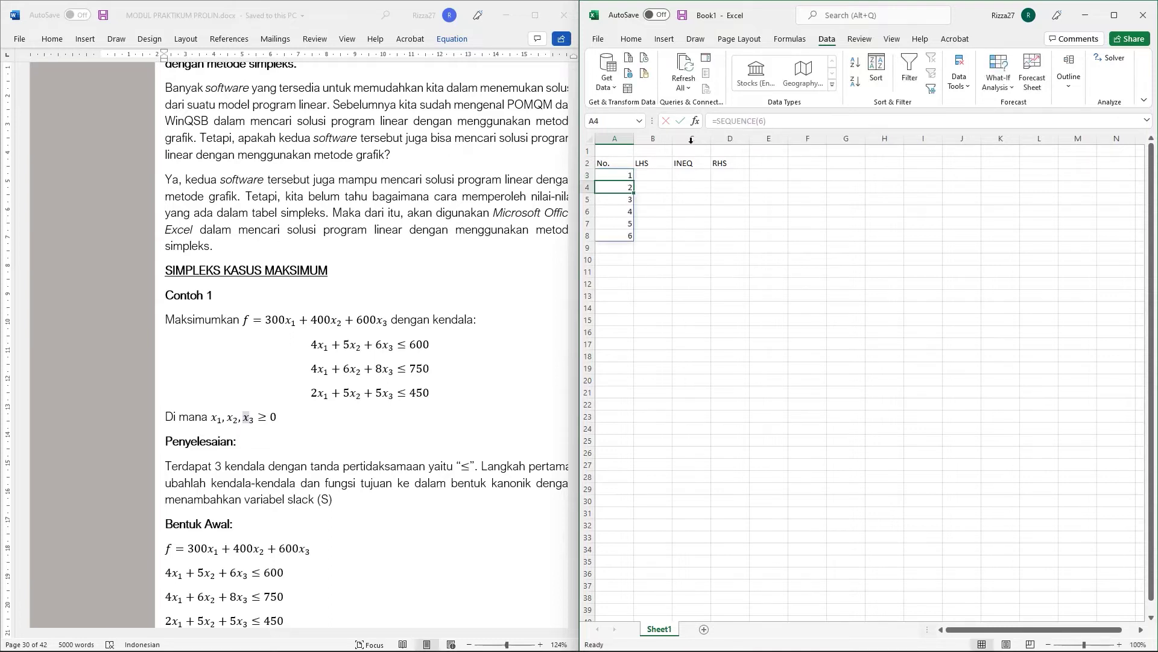
Step: Center the contents of the constraint table range A2:D8 horizontally
drag(606, 164, 718, 239)
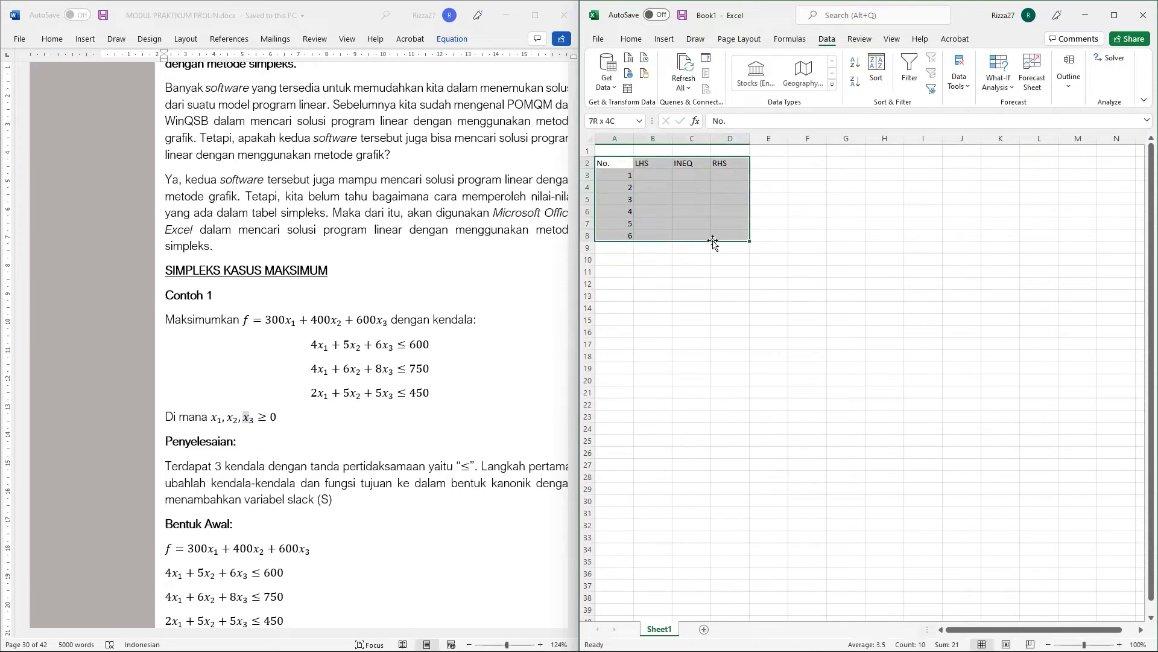
click(631, 39)
click(808, 74)
Step: Merge and center cells A1:D1 and enter the title Tabel Kendala
drag(606, 152, 724, 154)
click(837, 73)
double_click(694, 153)
text(Tabelk)
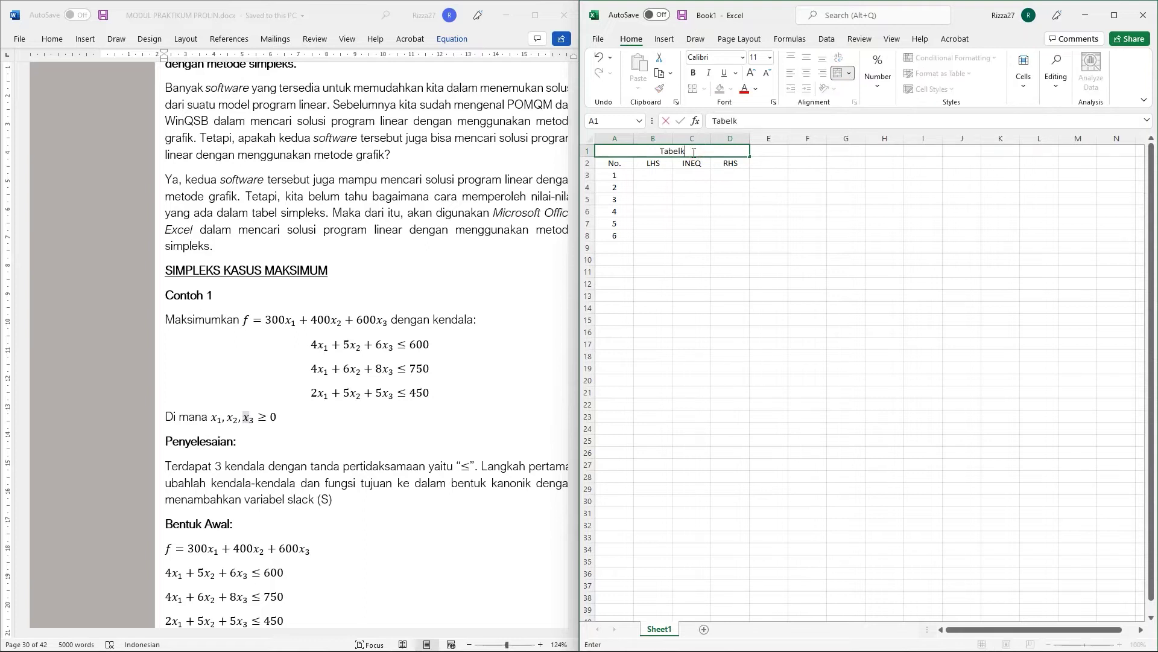
key(BackSpace)
text(Kendala)
key(Return)
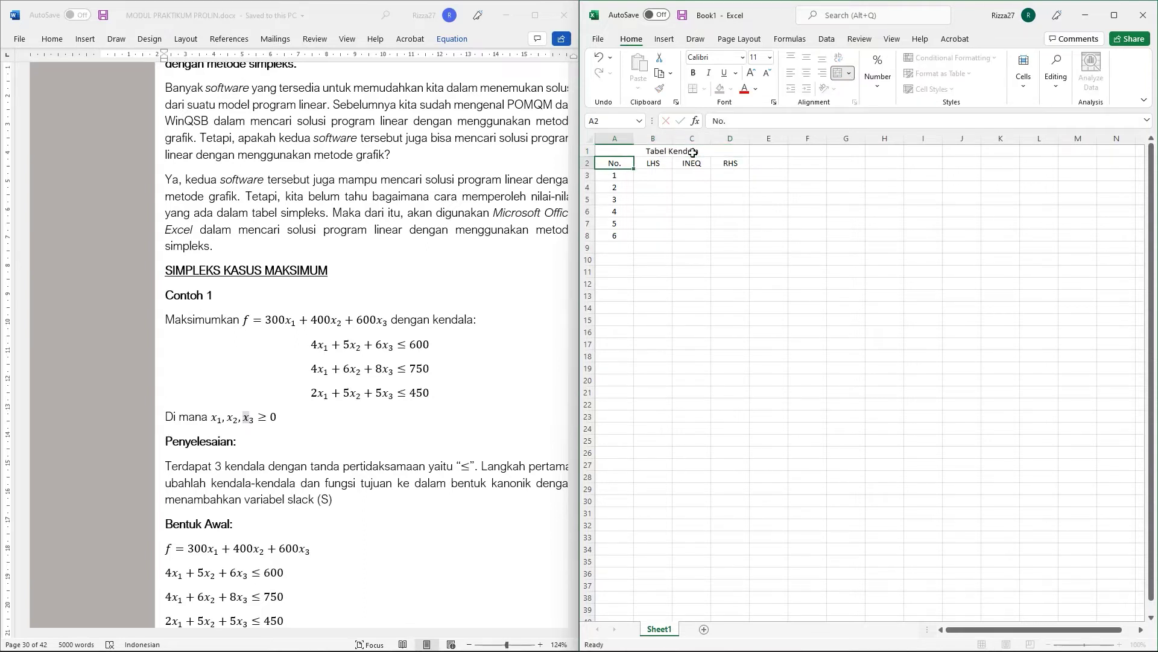
Step: Apply borders around all cells of the constraint table A1:D8
drag(683, 147, 735, 234)
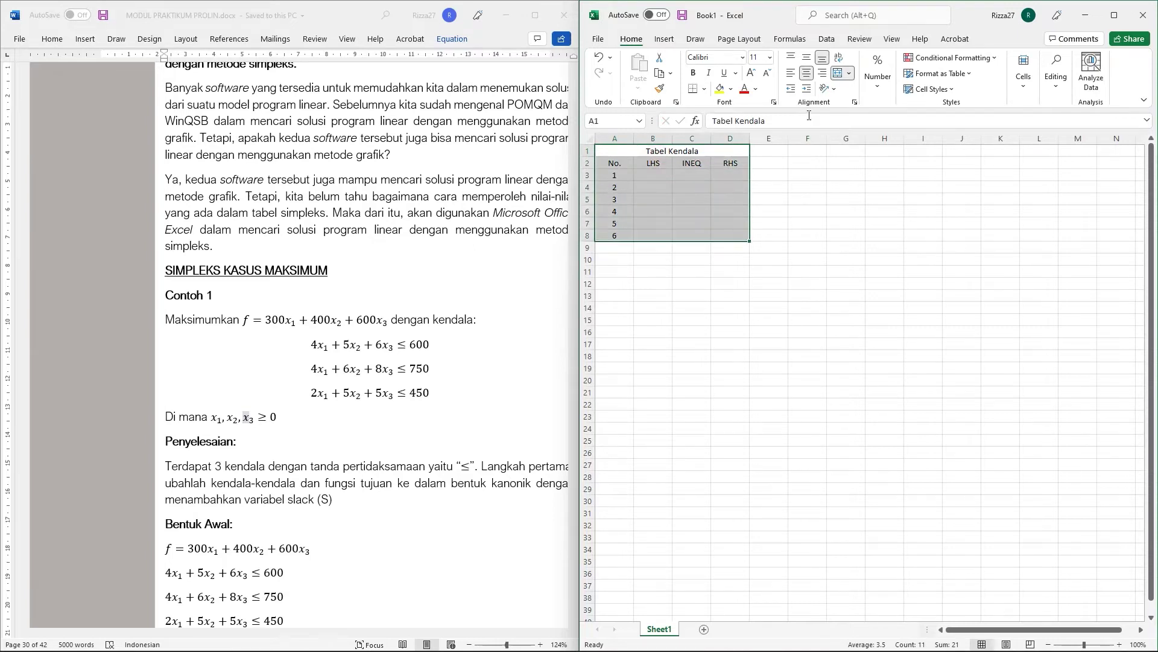
click(704, 89)
click(711, 206)
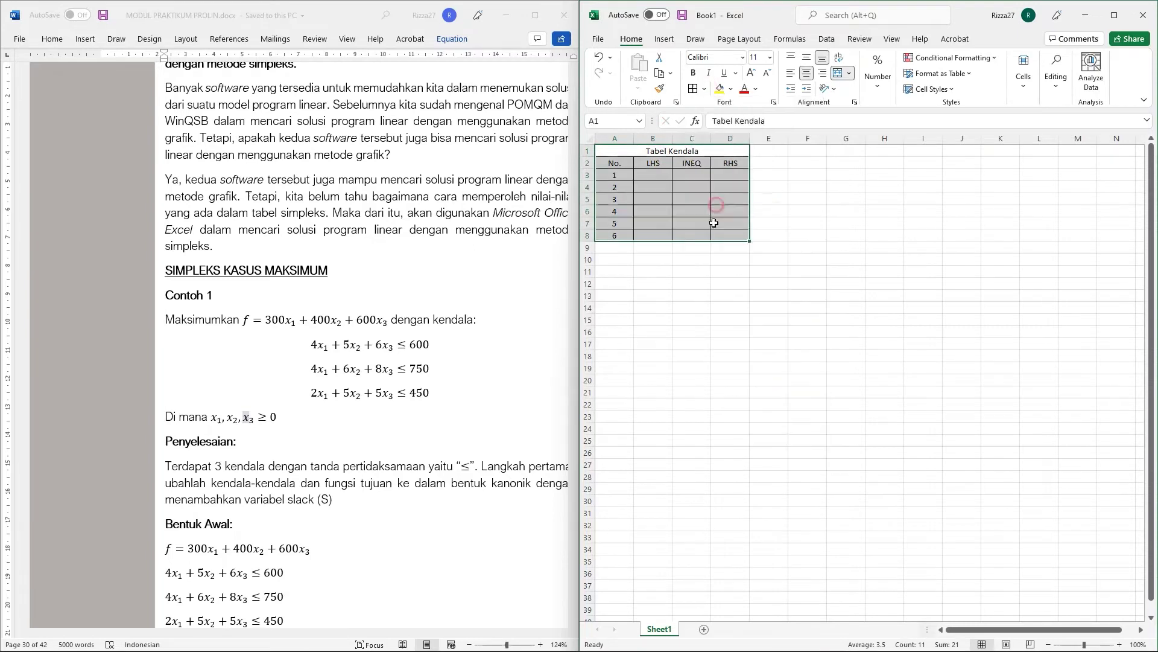
click(720, 330)
click(653, 176)
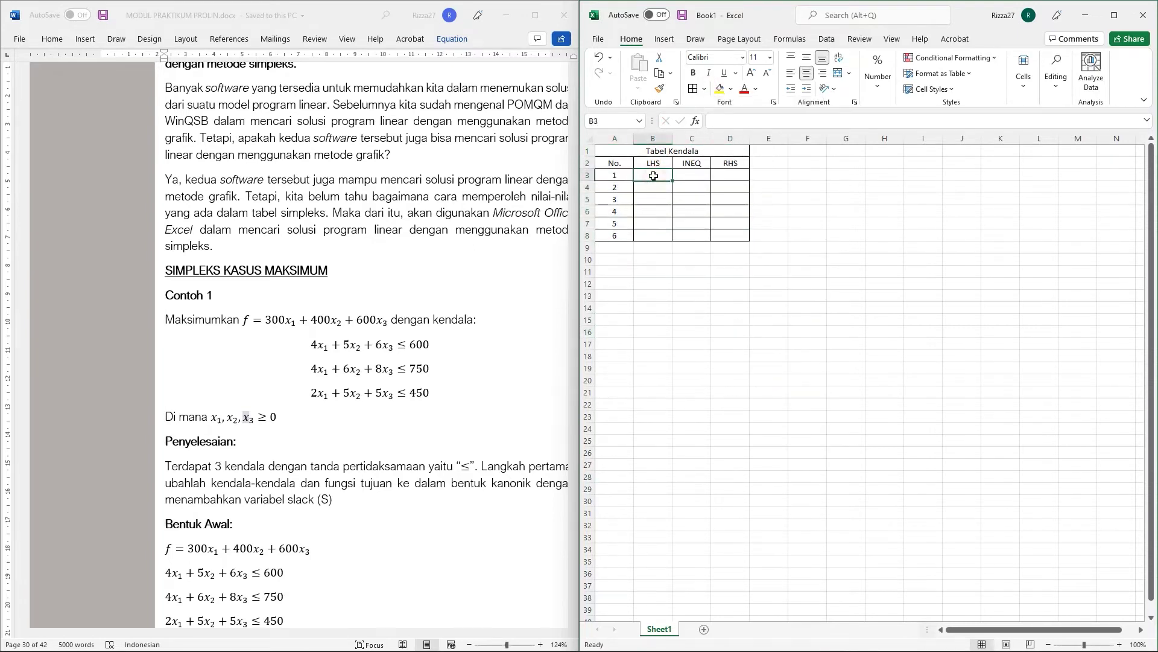
click(732, 120)
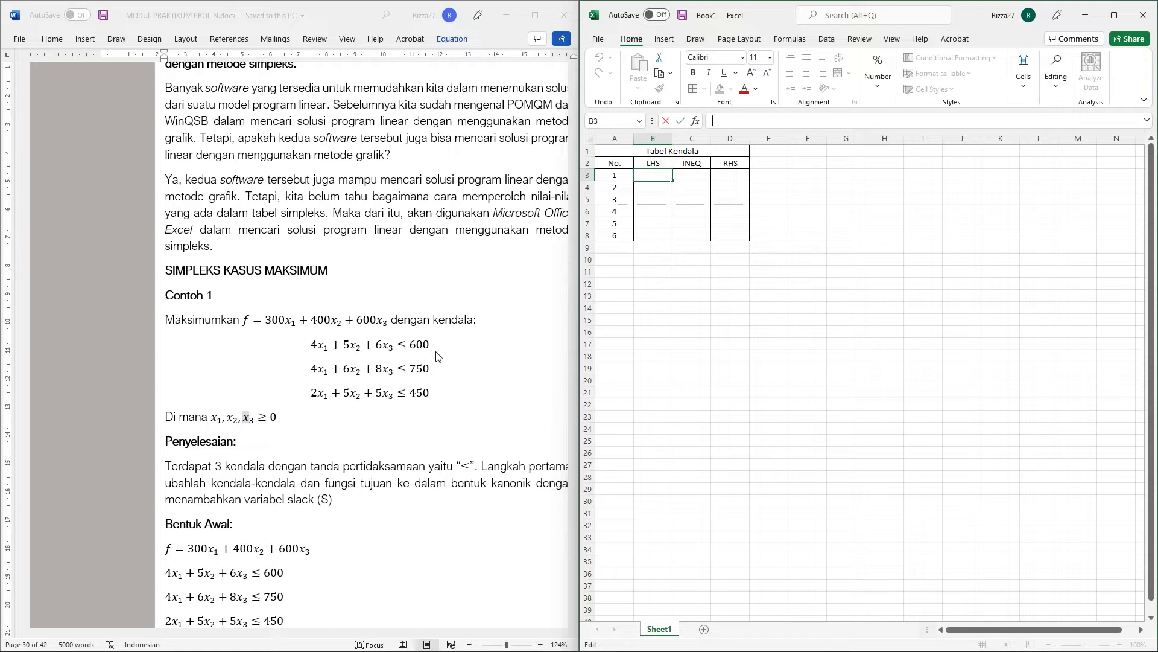
click(784, 345)
click(694, 168)
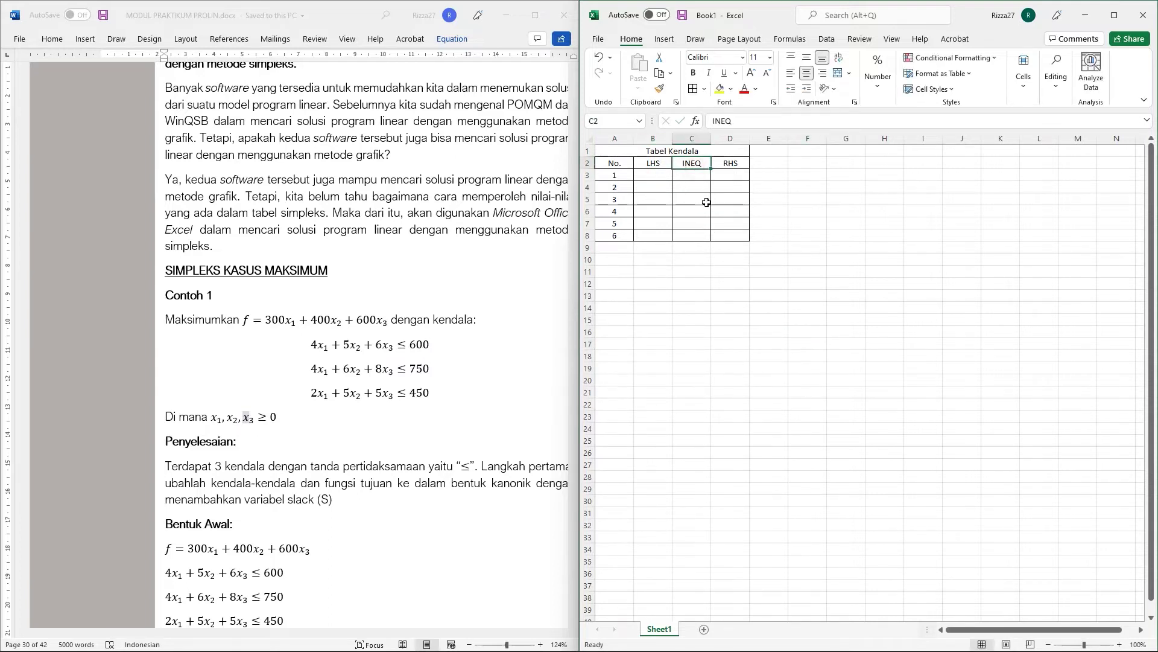
click(773, 212)
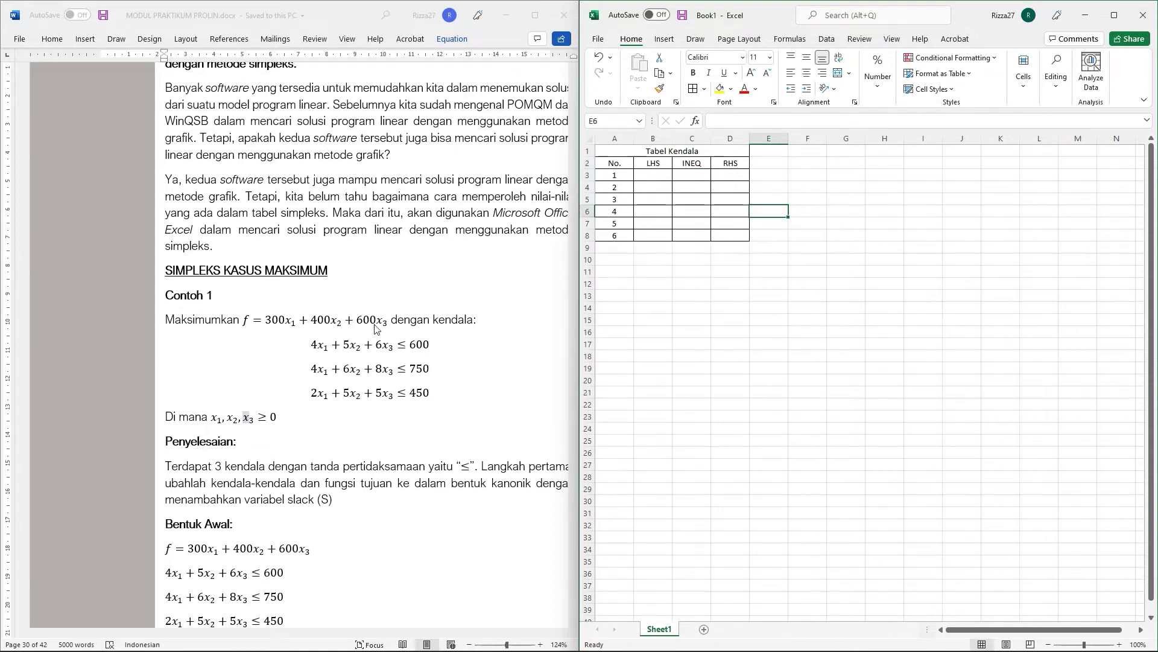
Step: Enter the label Max Z in cell F2 and center it
click(805, 155)
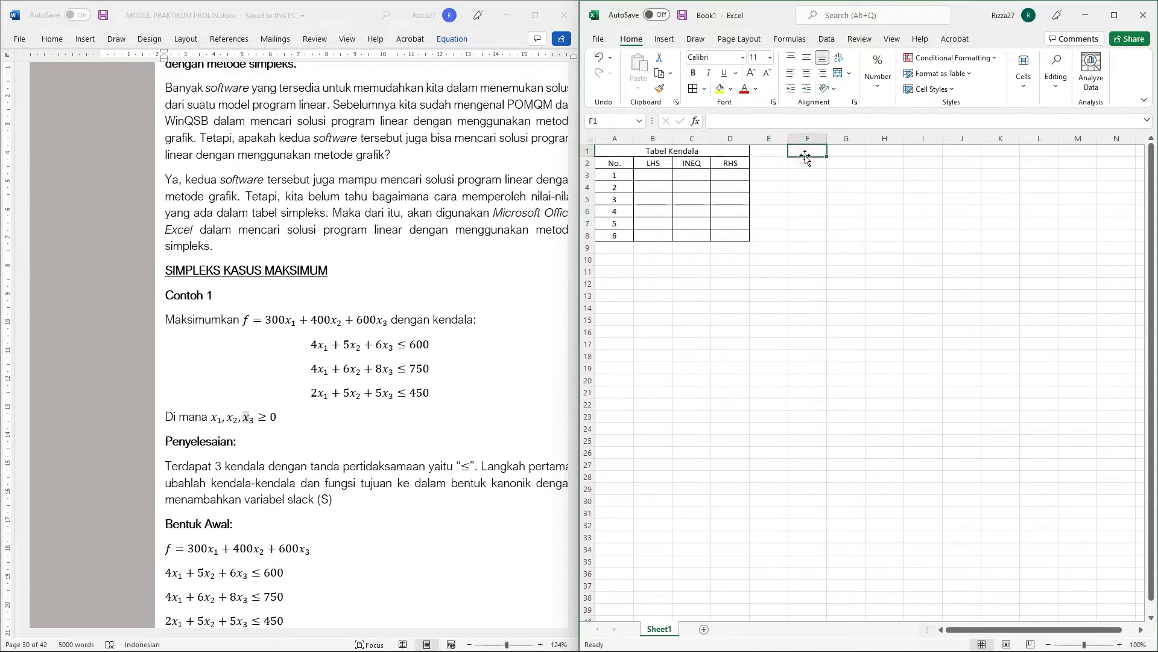
click(797, 164)
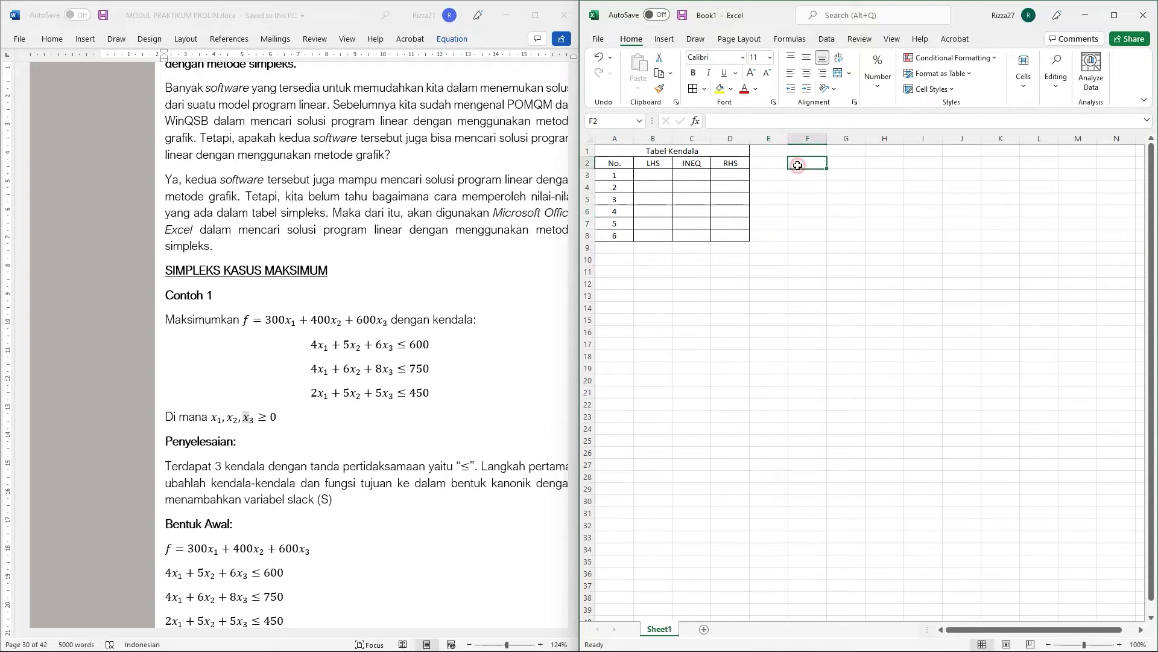
text(Max Z)
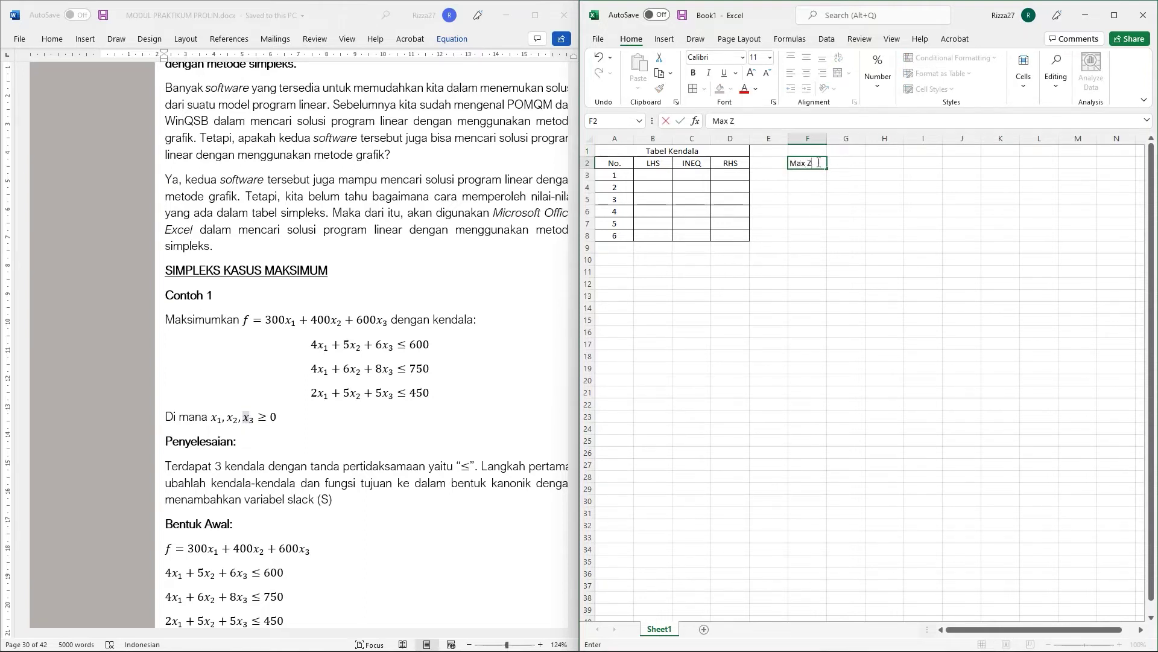
key(Tab)
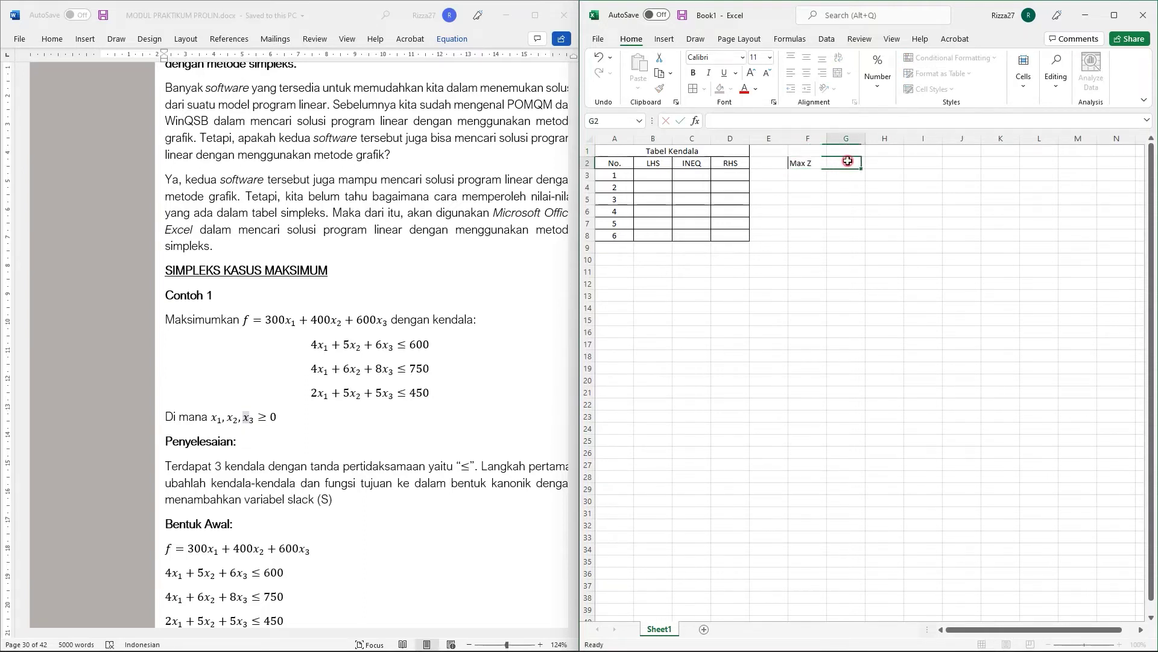
Step: Merge and center F1:G1 under the title Fungsi Tujuan, and put borders on all cells of F1:G2
drag(814, 155, 845, 151)
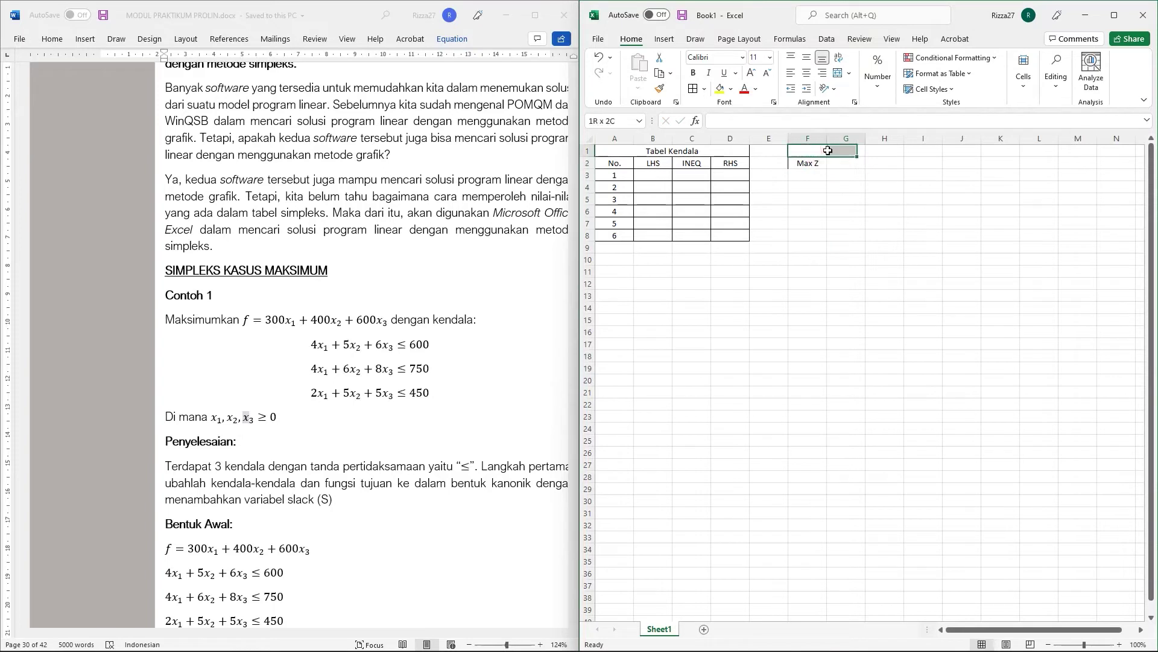
click(838, 73)
double_click(842, 150)
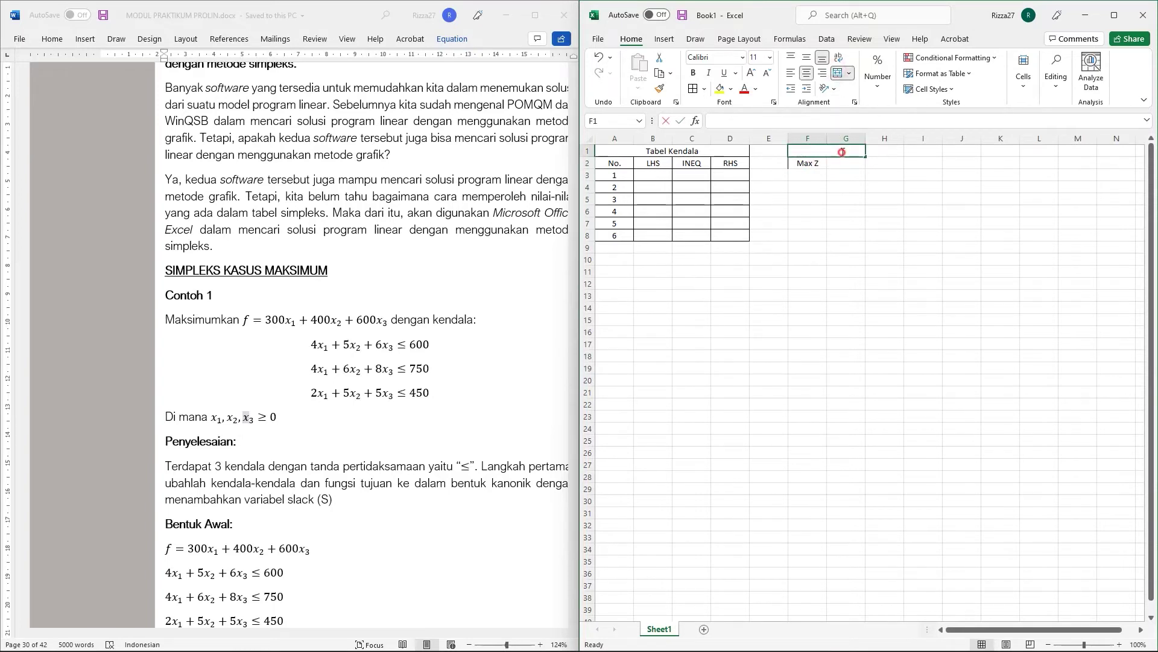
text(Fun)
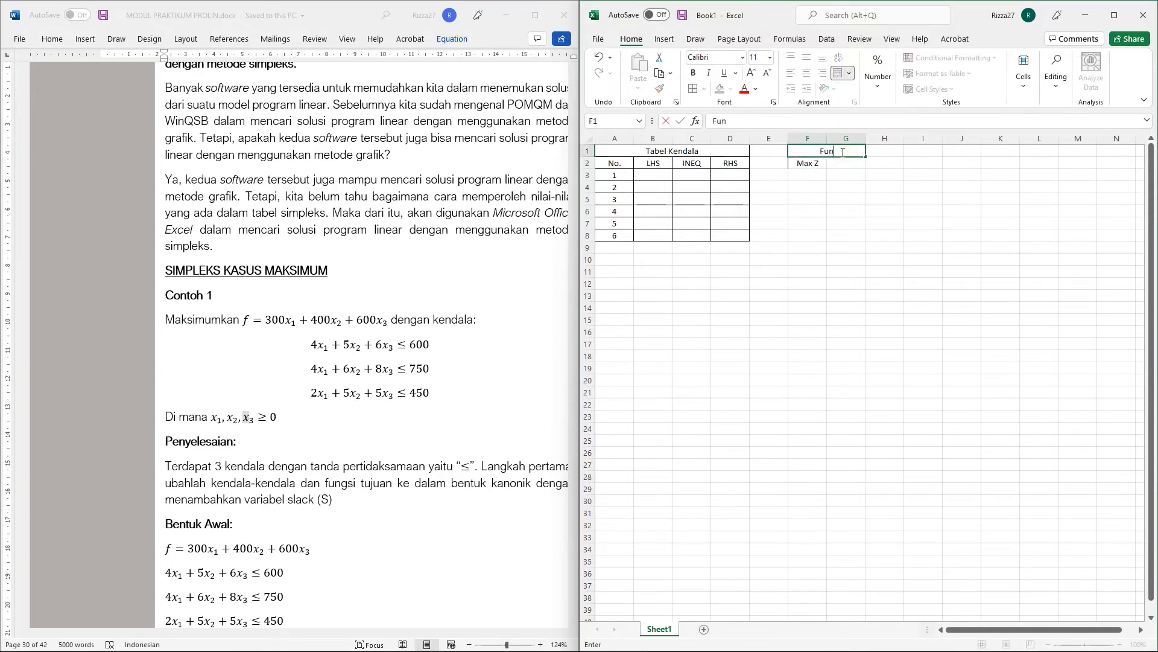
text(gsi Tujuan)
key(Return)
drag(843, 152, 849, 161)
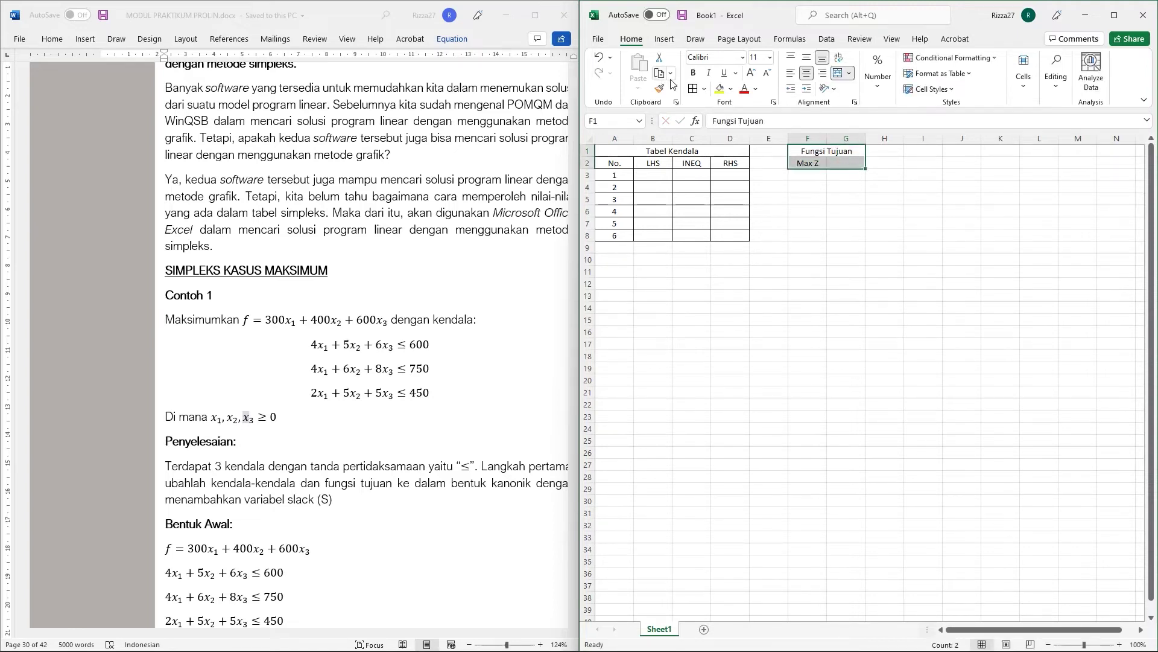
click(812, 221)
Step: Merge and center cells F4:G4 and enter the title Variabel
click(809, 188)
drag(810, 190, 837, 189)
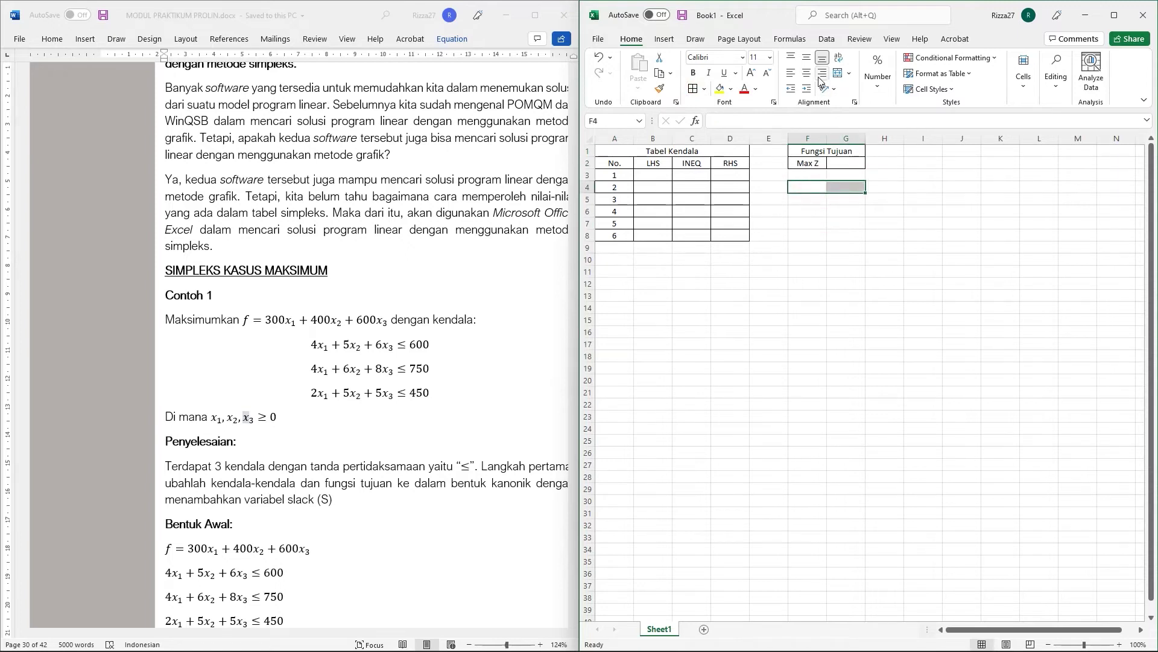
click(838, 73)
text(VB)
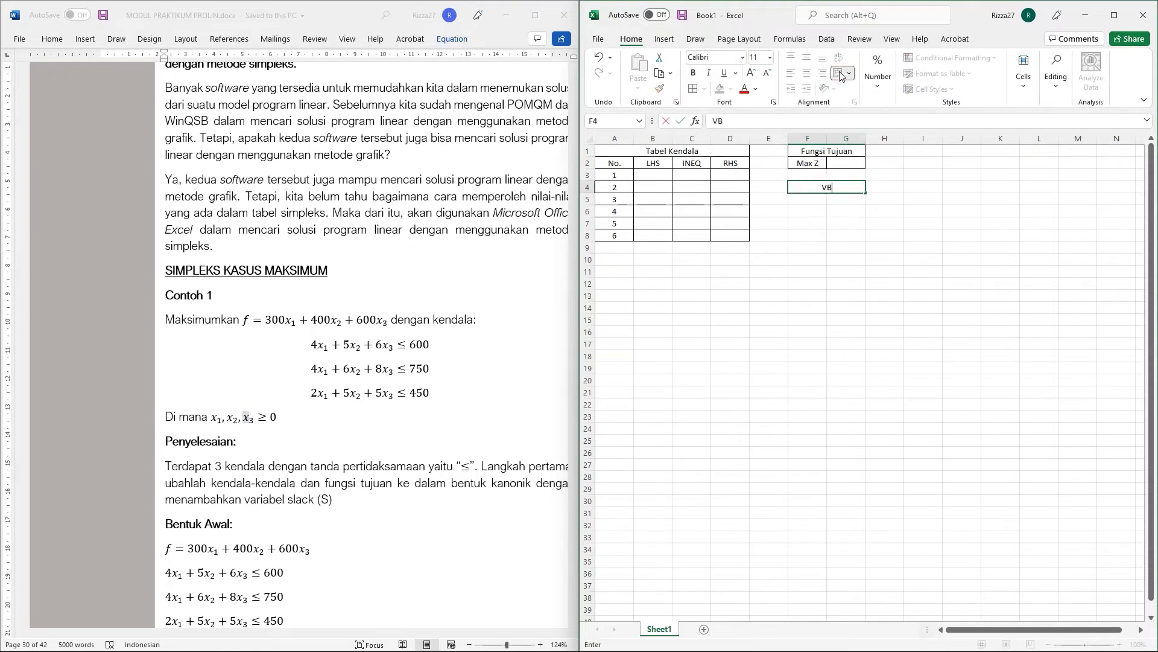
text(riabel)
key(Return)
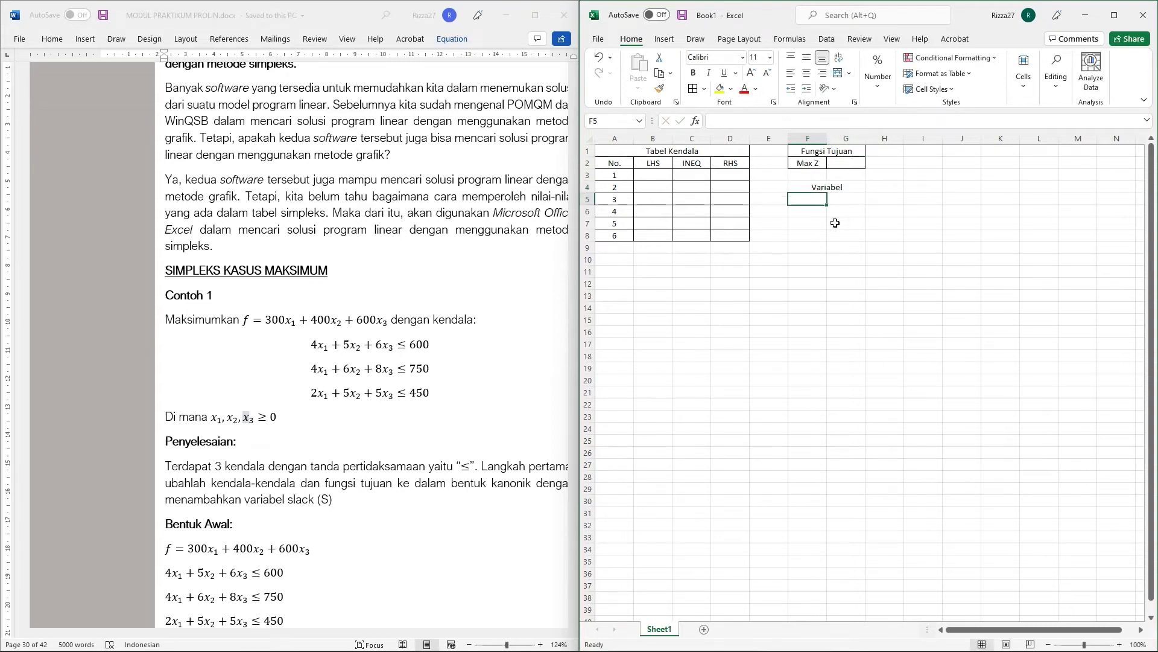
Step: Enter the variable labels X1, X2 and X3 in cells F5 to F7
text(X1)
key(Return)
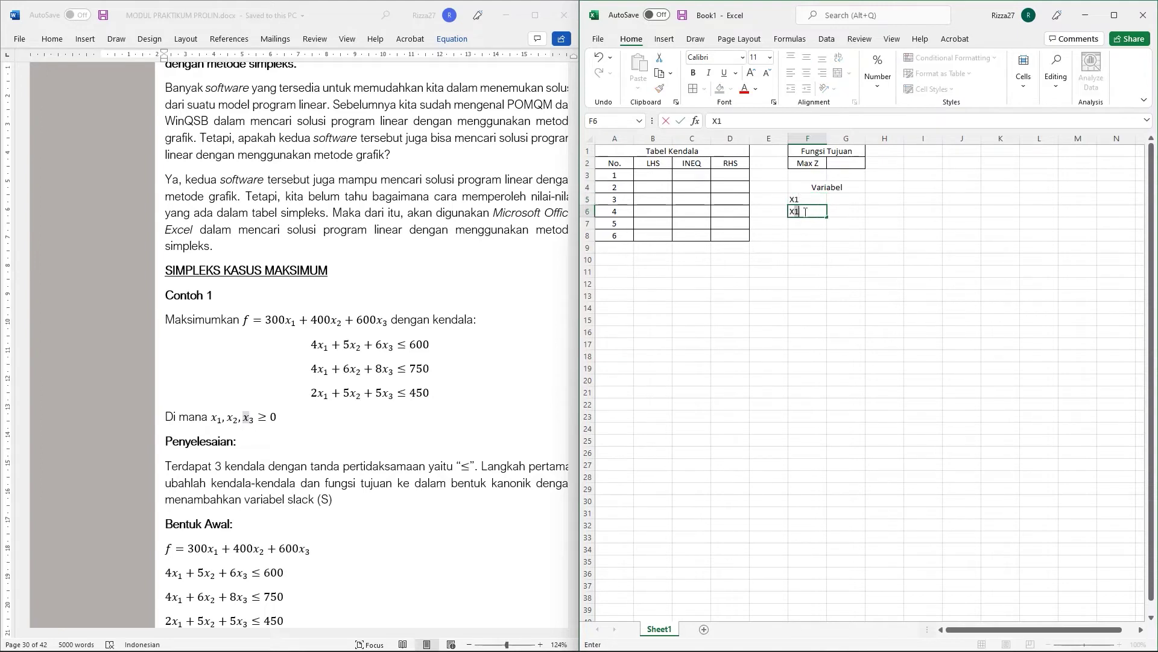
text(X2)
key(Return)
text(X3)
click(833, 249)
Step: Center the contents of the variable table F4:G7 and apply borders to all its cells
drag(808, 187, 850, 224)
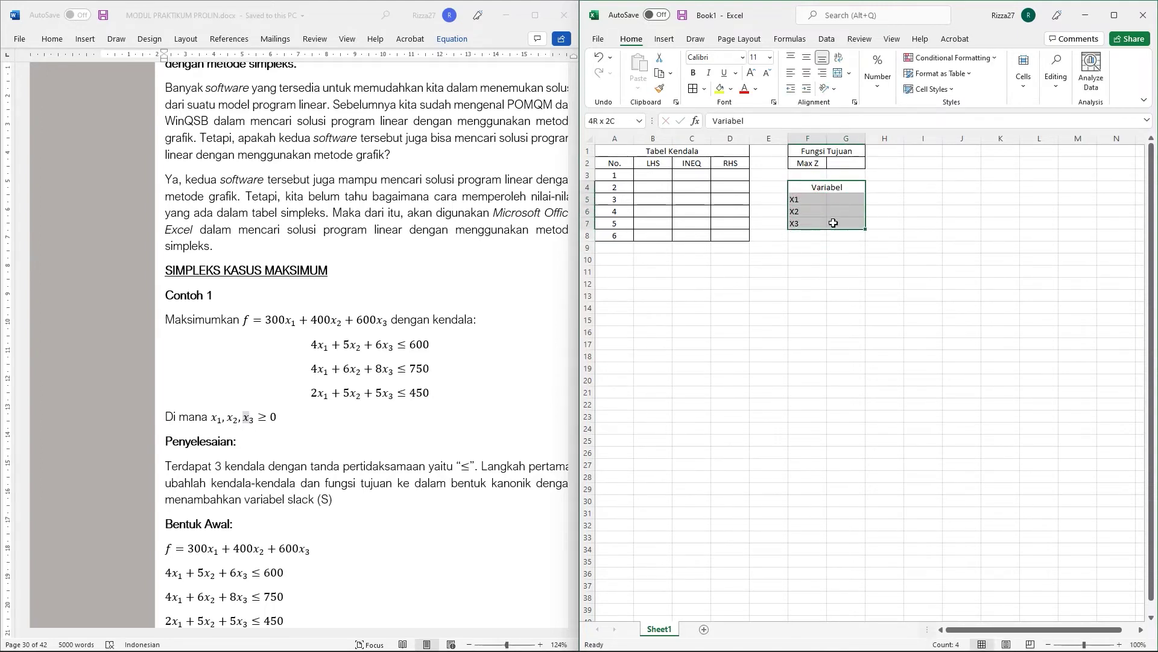
click(806, 73)
click(837, 201)
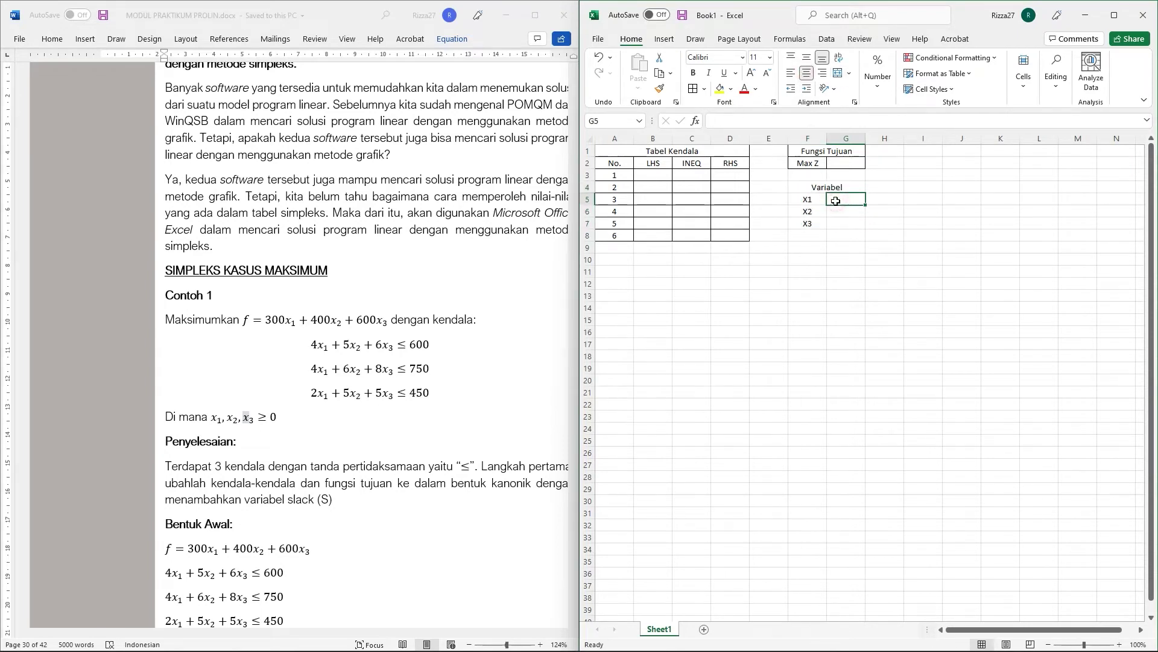
drag(820, 189, 844, 224)
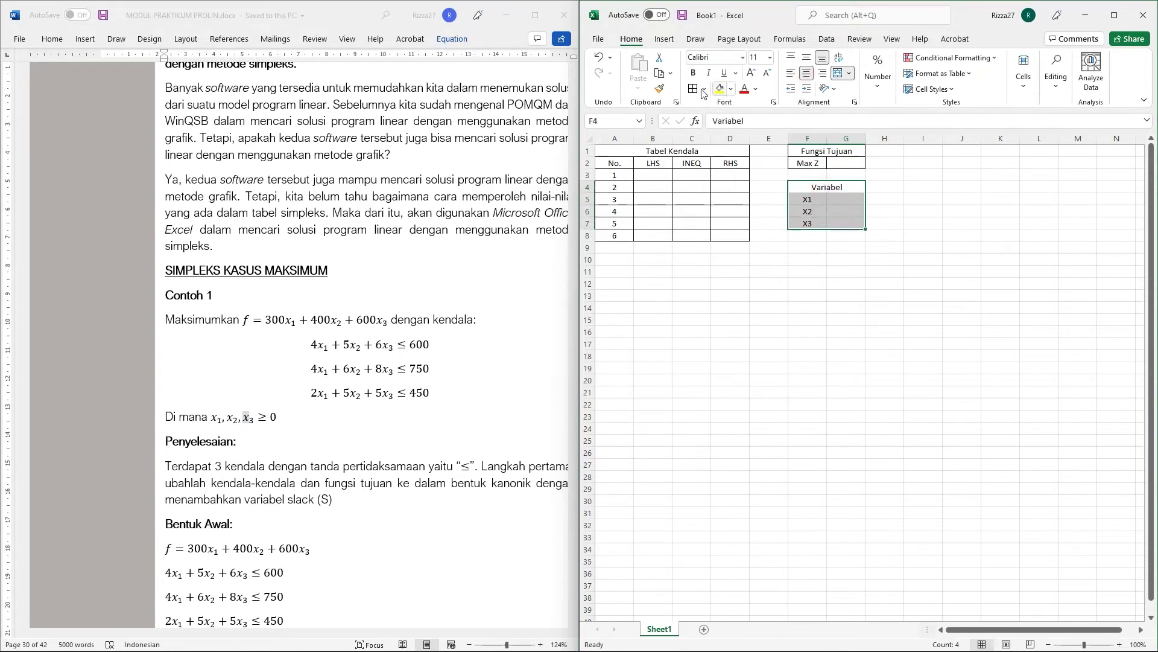
click(876, 282)
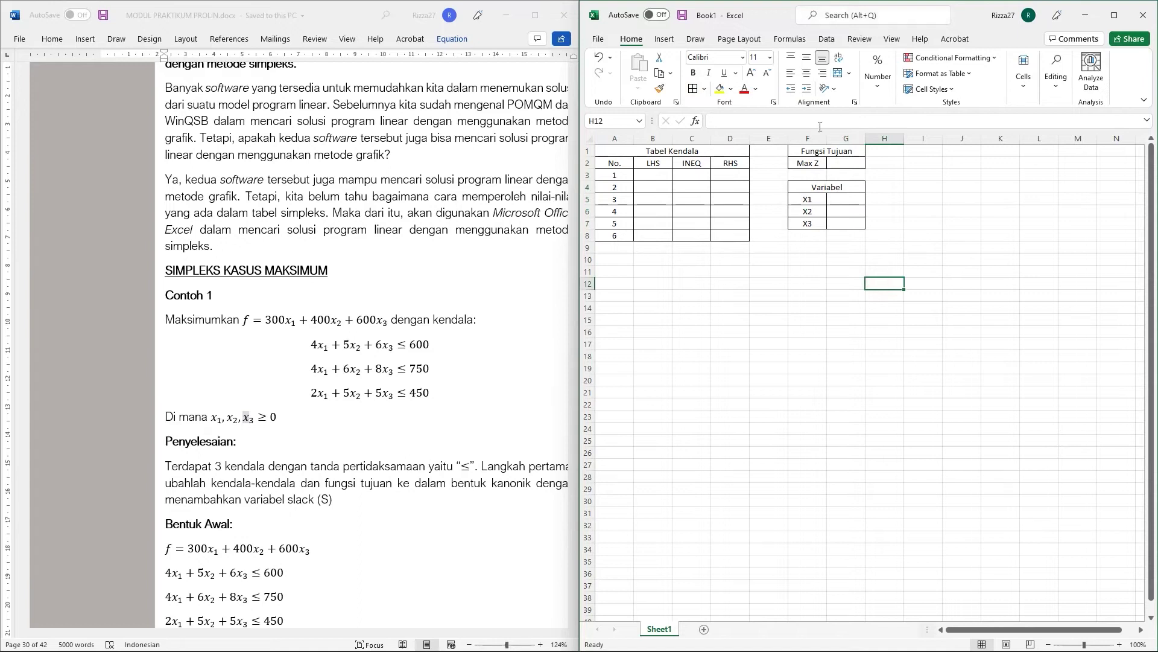
click(821, 189)
click(817, 211)
drag(830, 187, 847, 224)
click(845, 260)
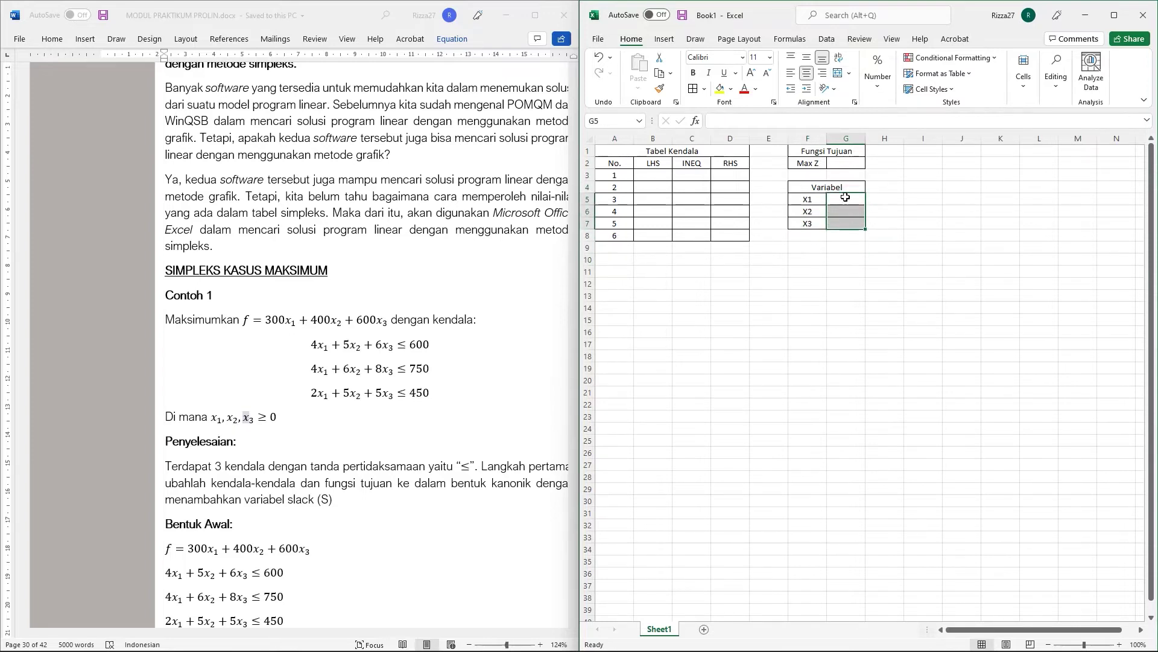
Step: Enter the starting value 0 for X1, X2 and X3 in cells G5 to G7
click(848, 196)
text(0)
click(848, 212)
text(0)
click(850, 225)
text(0)
click(863, 261)
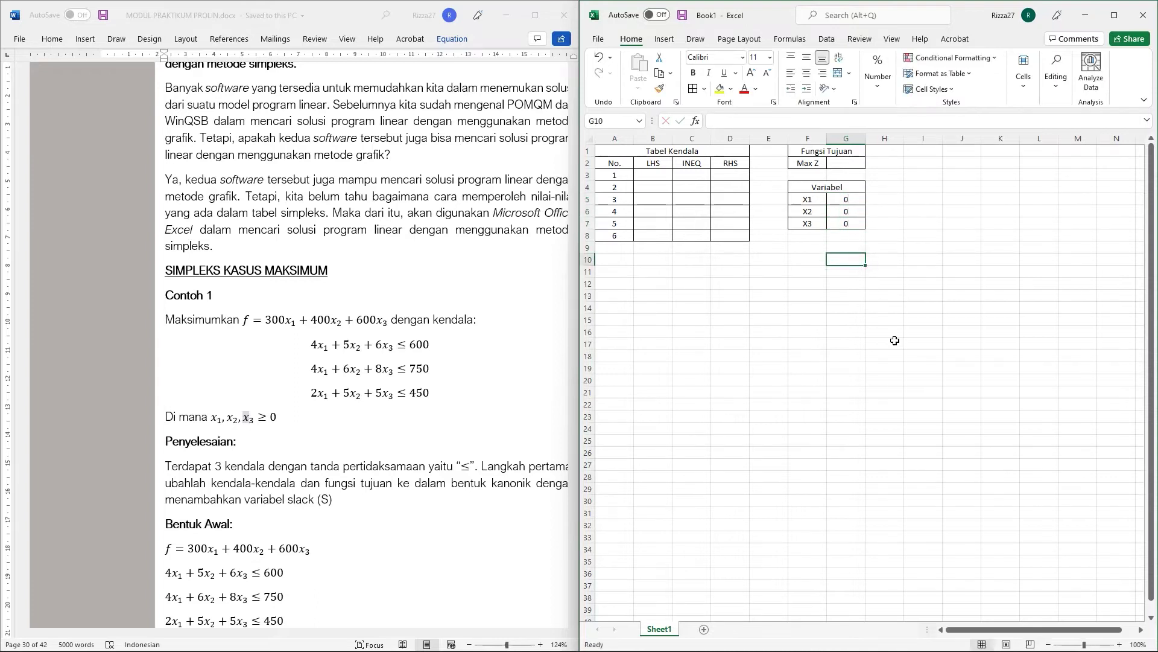
click(895, 340)
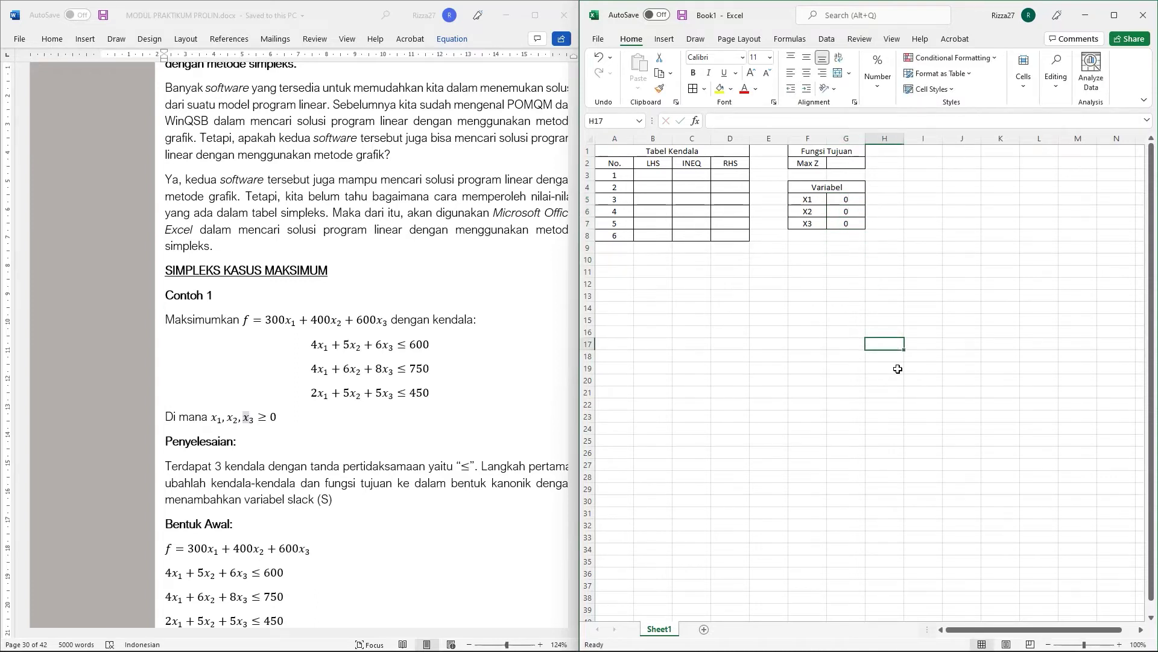
Step: Enter the objective function formula =300*G5+400*G6+600*G7 in cell G2 beside Max Z
click(848, 161)
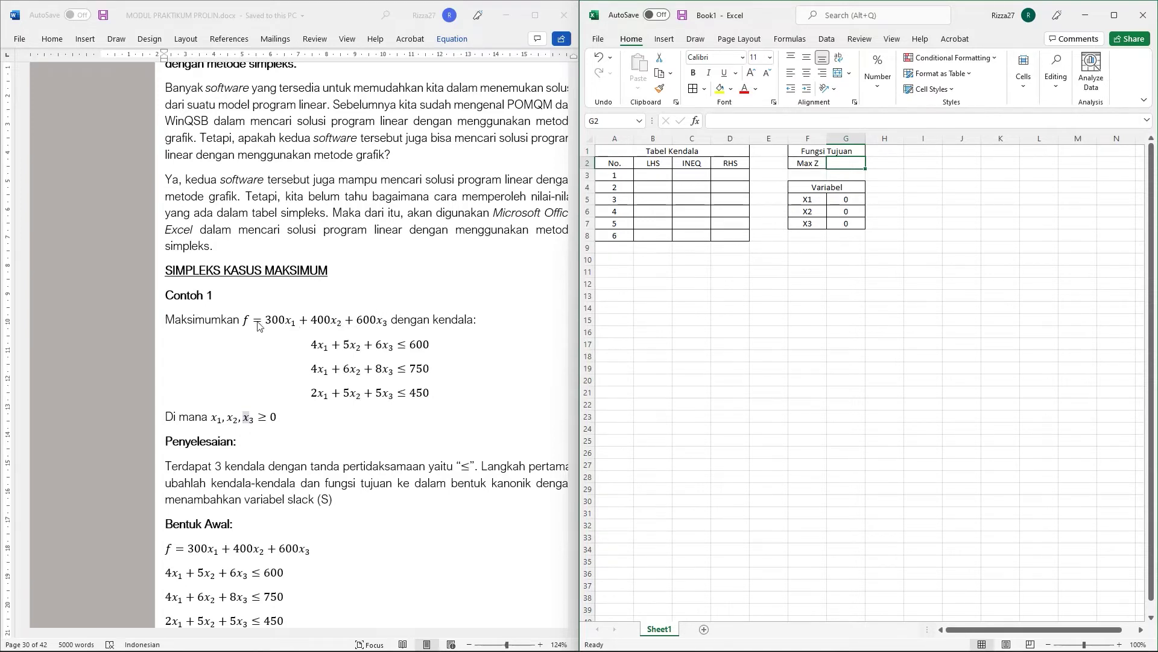
click(809, 122)
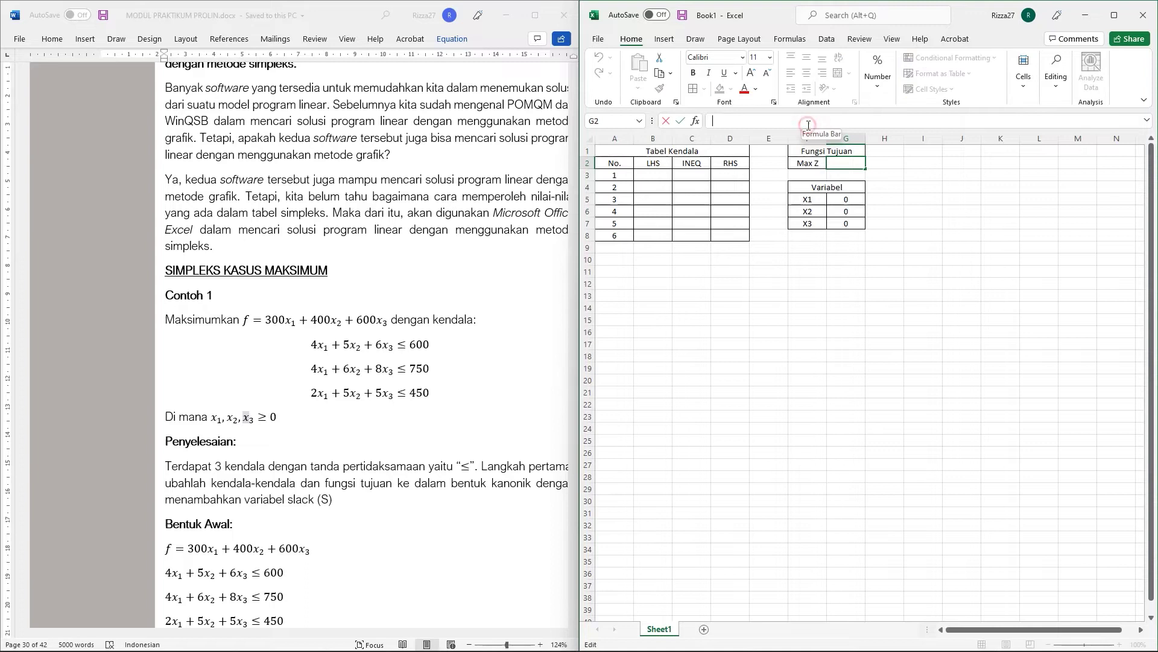
text(=)
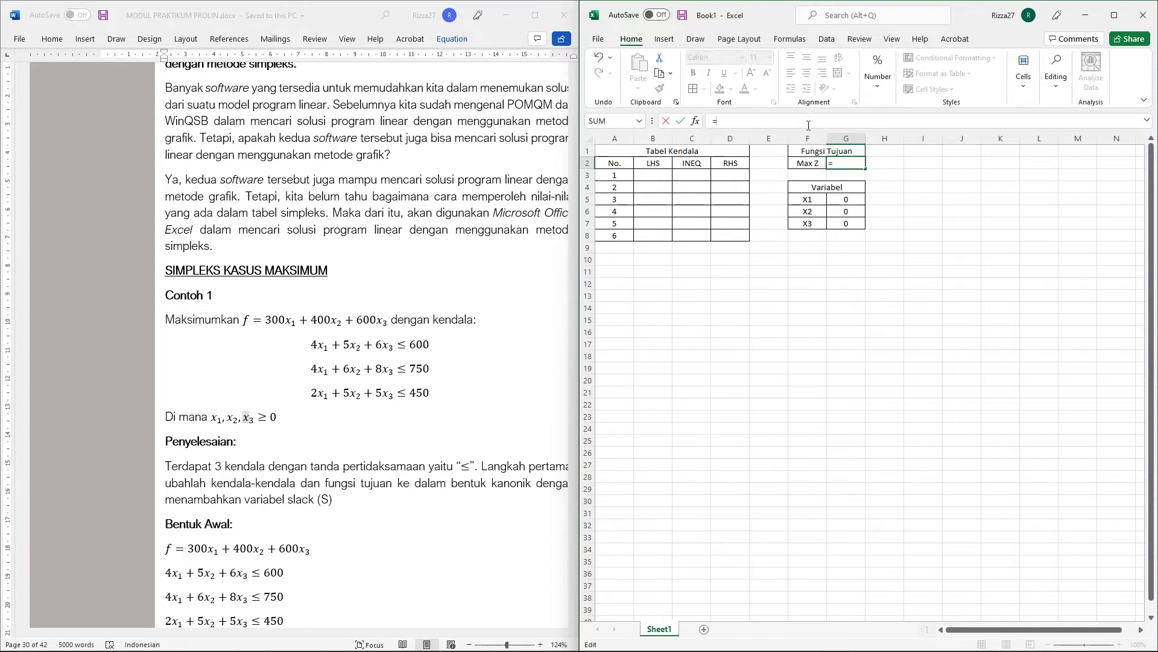
text(300*)
click(849, 197)
text(+400*)
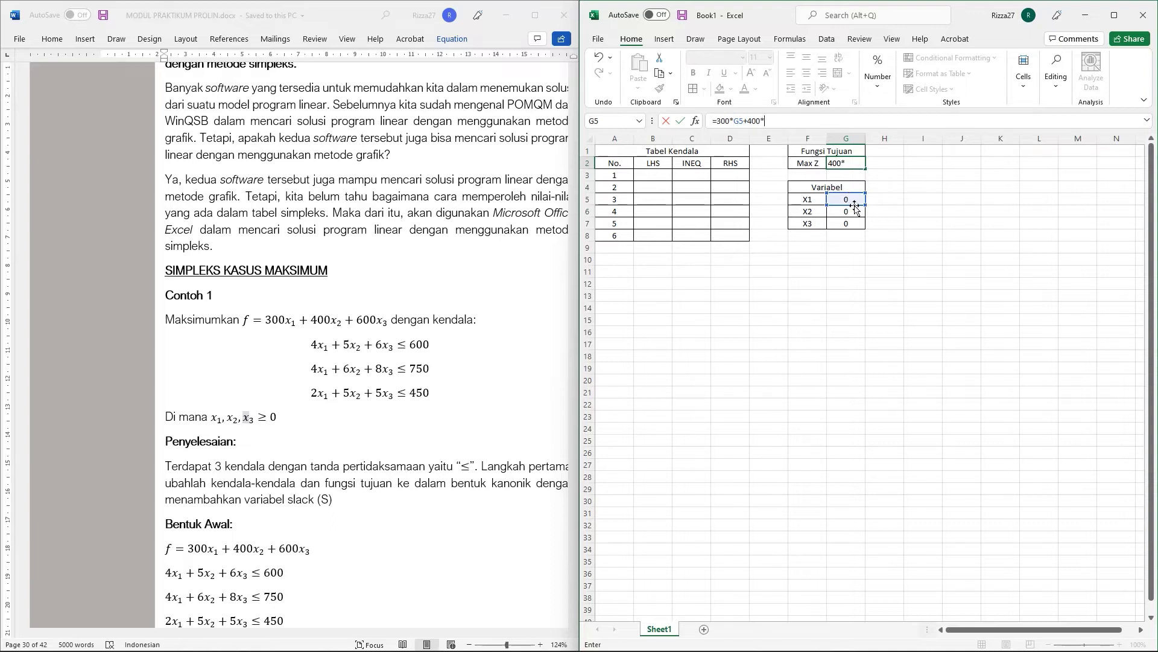
click(856, 211)
text(+)
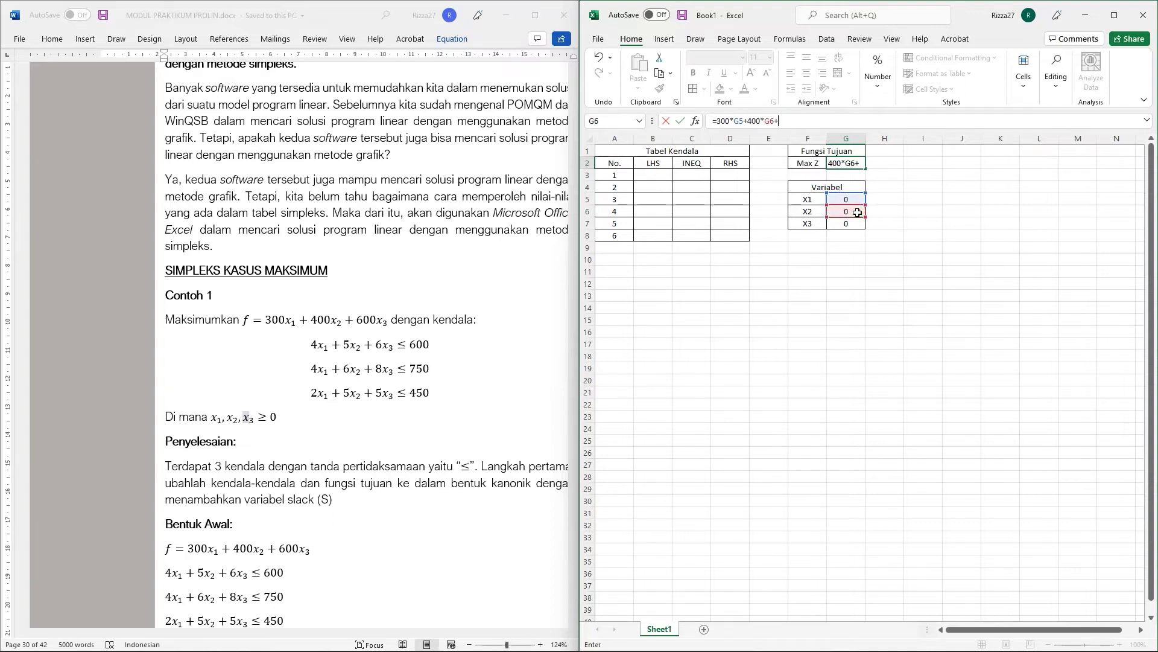
text(600*)
click(857, 224)
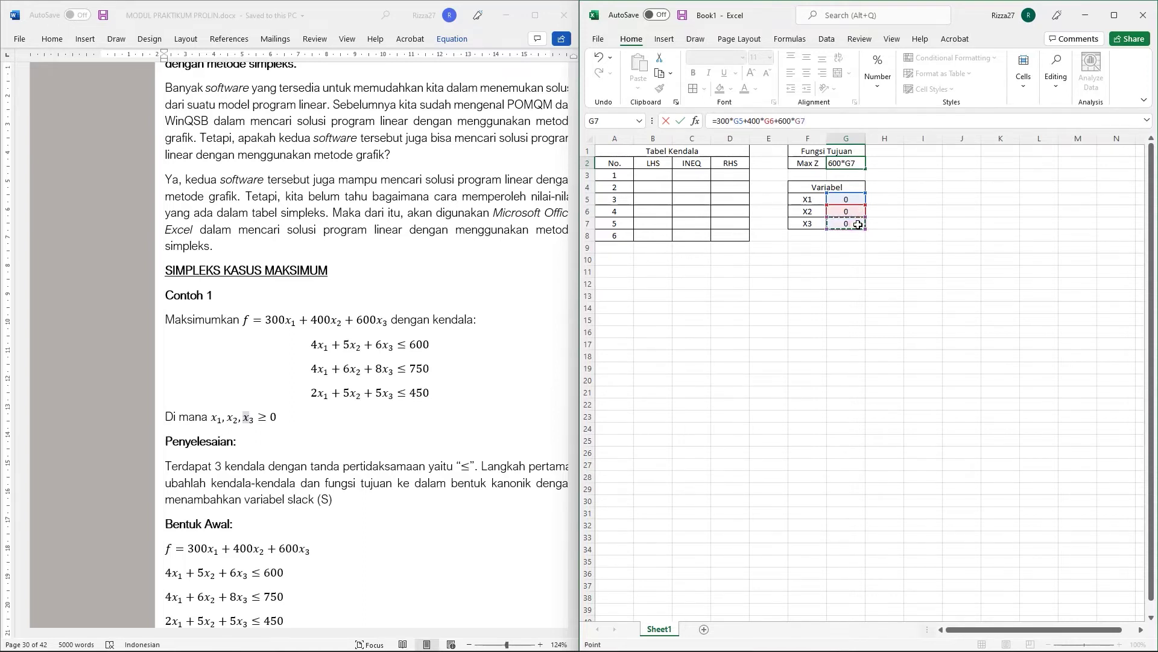
key(Return)
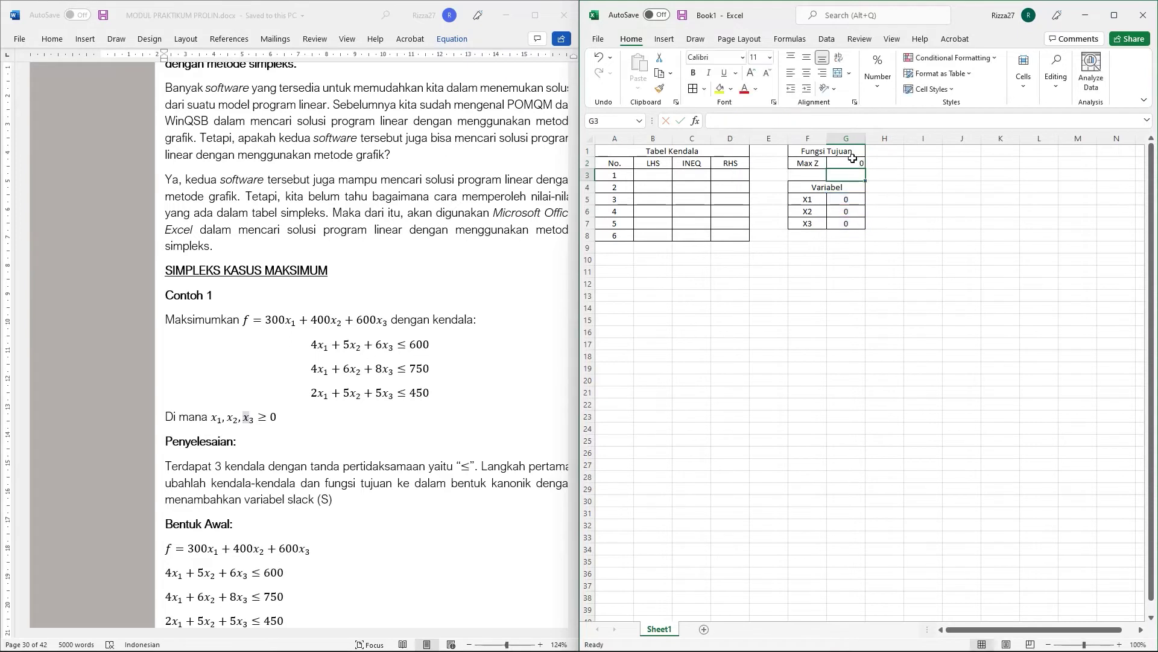
Step: Center the Max Z value in cell G2
click(853, 162)
click(846, 259)
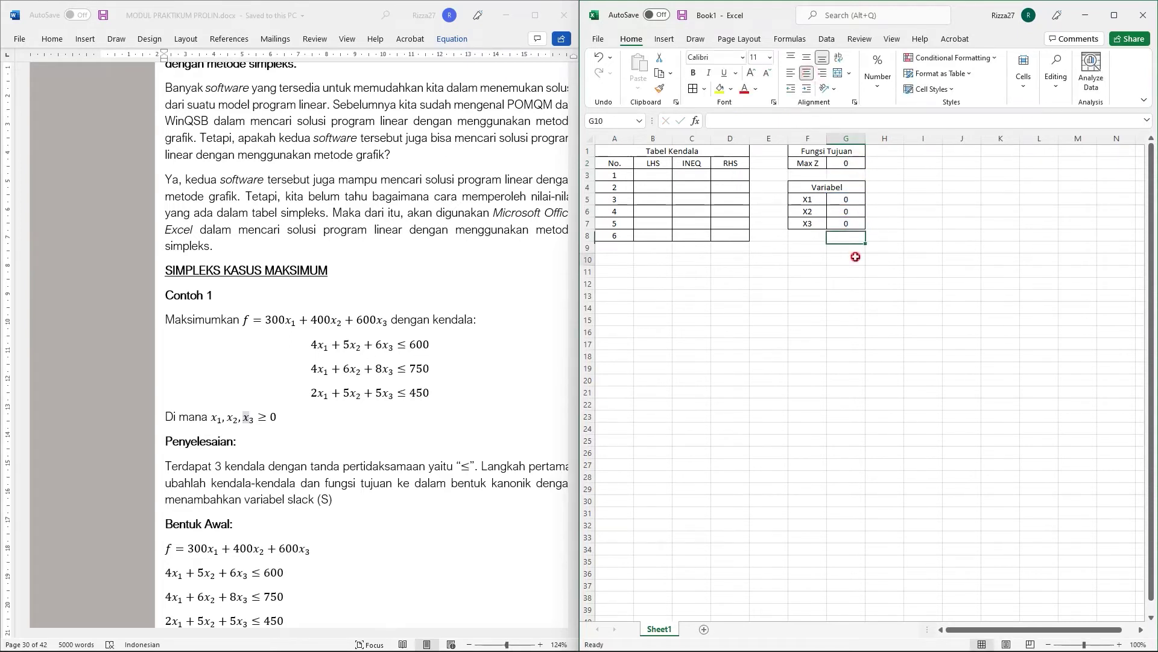
click(695, 235)
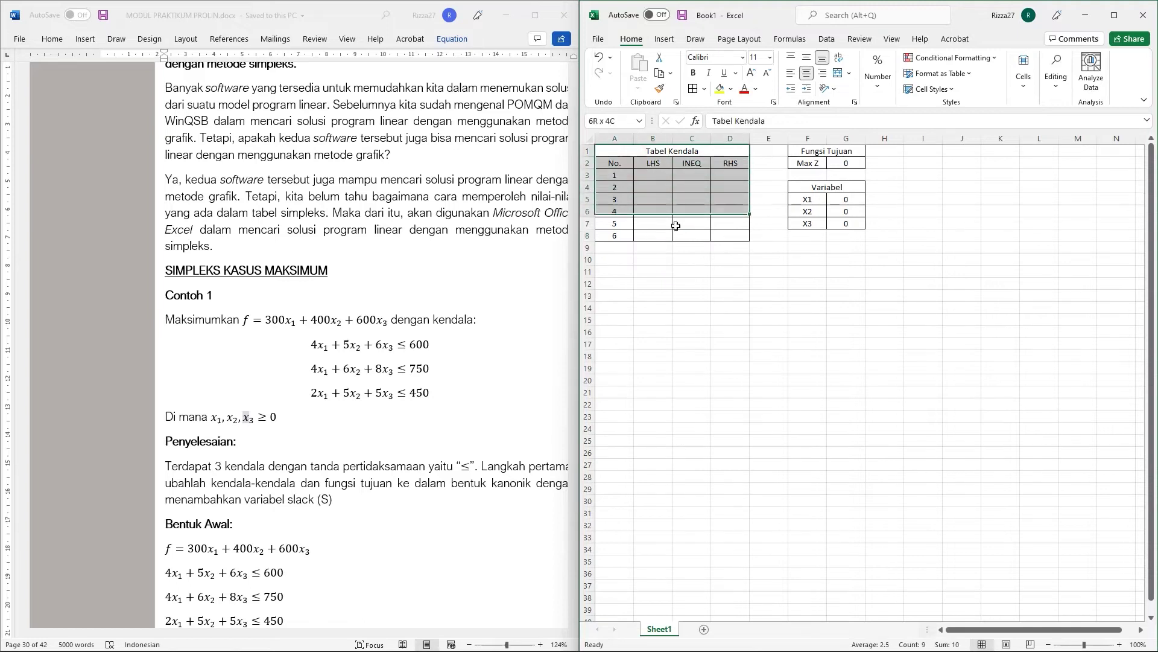
Step: Enter the first constraint's LHS formula =4*G5+5*G6+6*G7 in cell B3
click(653, 175)
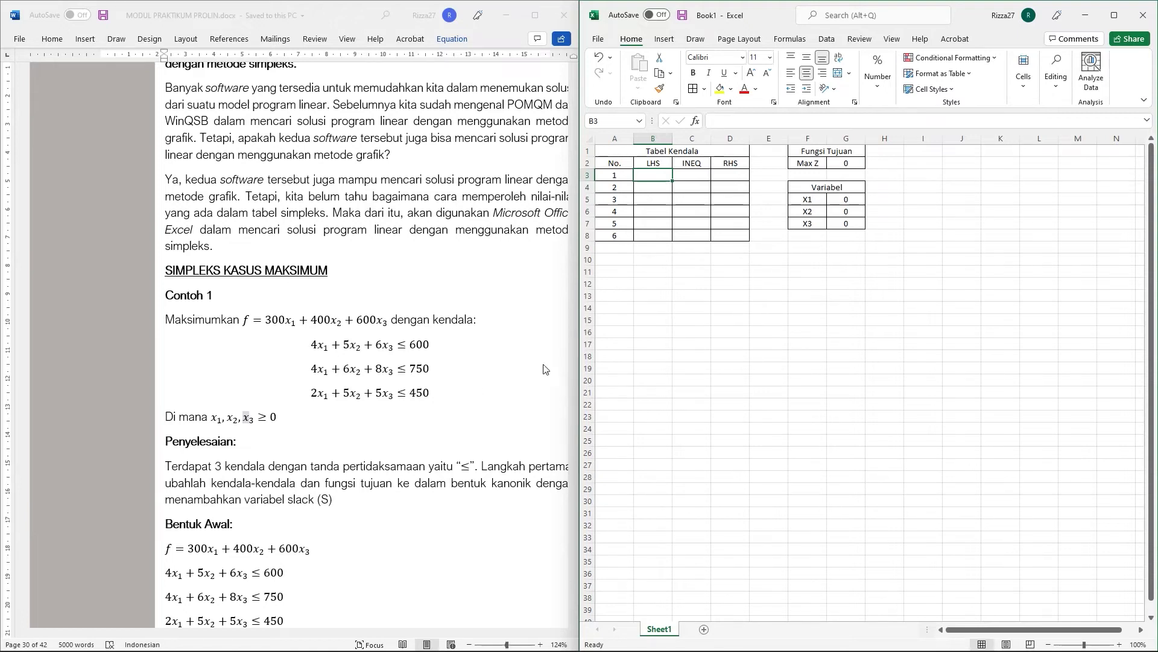
click(797, 123)
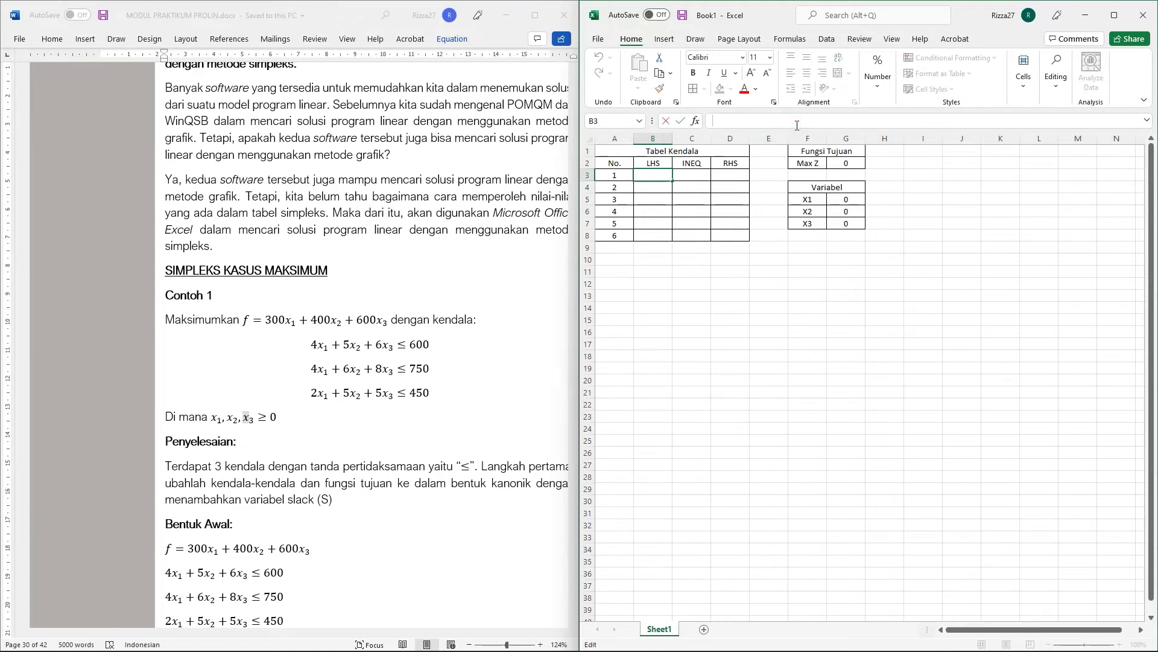
text(=4*)
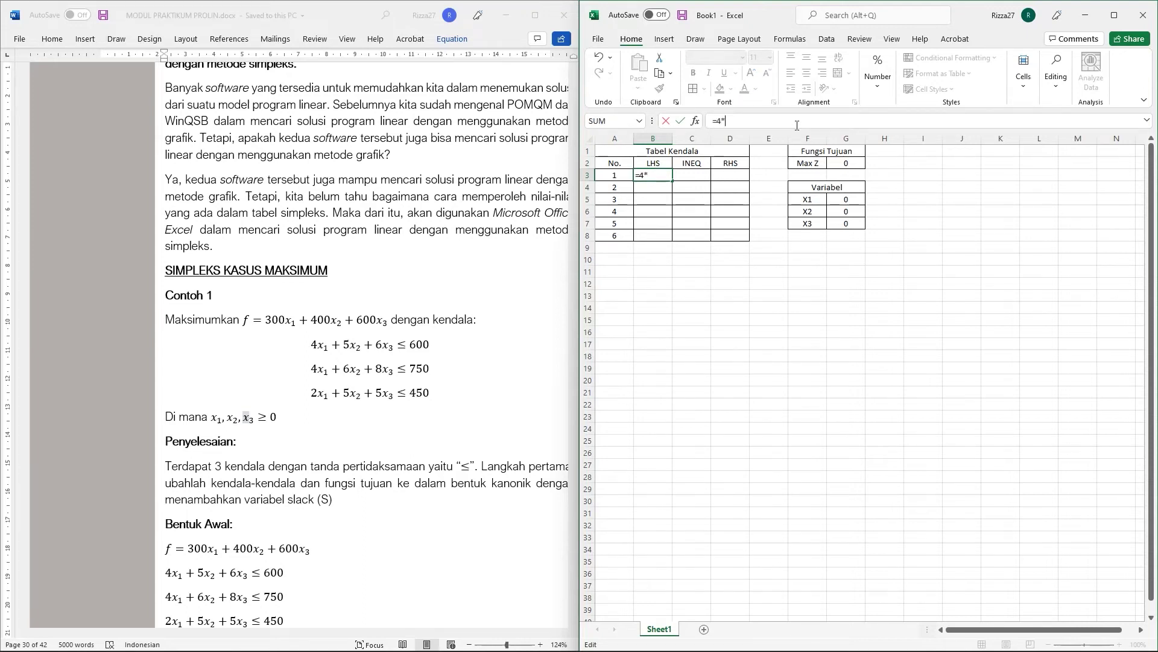
click(847, 200)
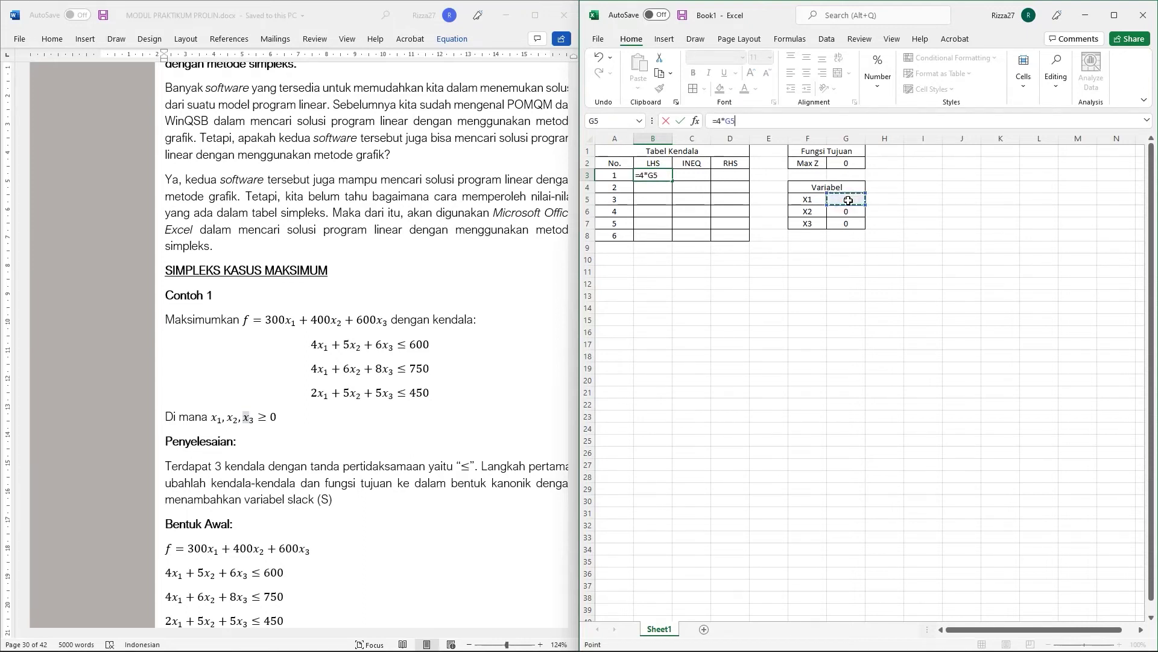
text(+5*)
click(857, 208)
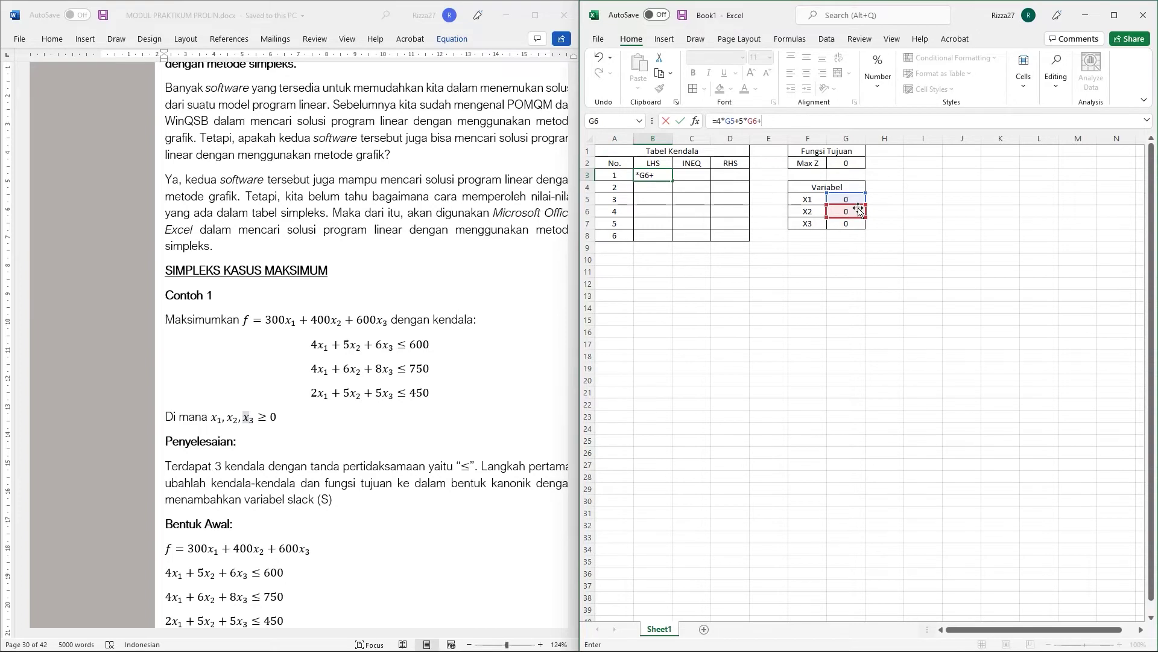
text(6*)
click(845, 223)
key(Return)
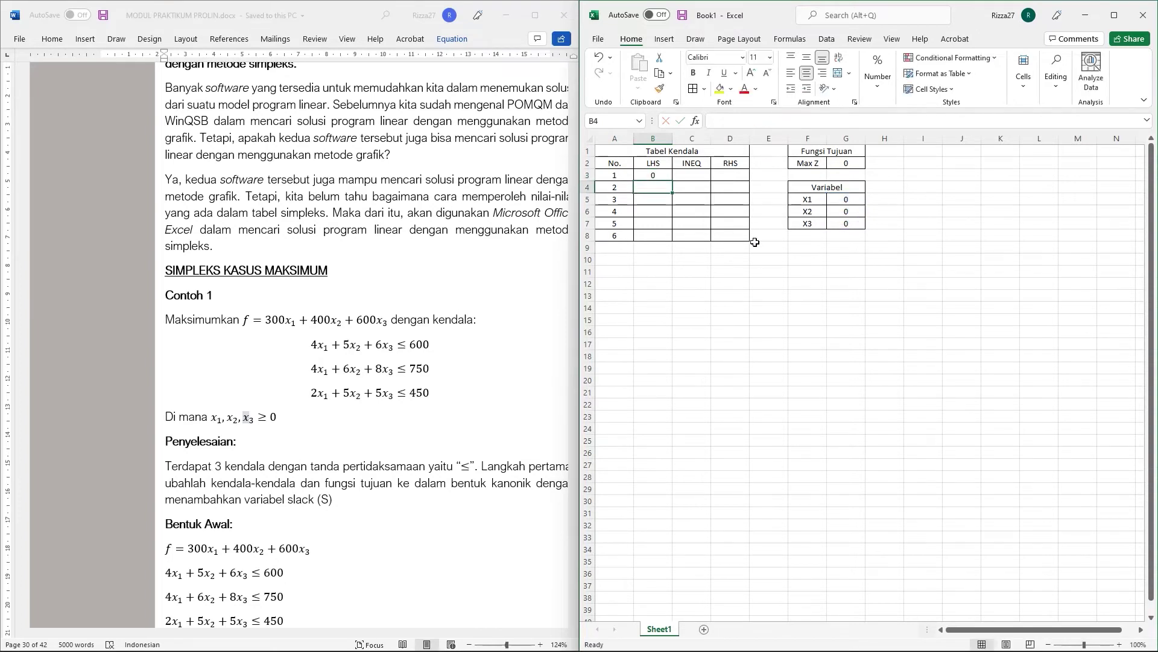
Step: Enter the inequality sign <= in C3 and the right-hand side 600 in D3 for constraint 1
click(695, 176)
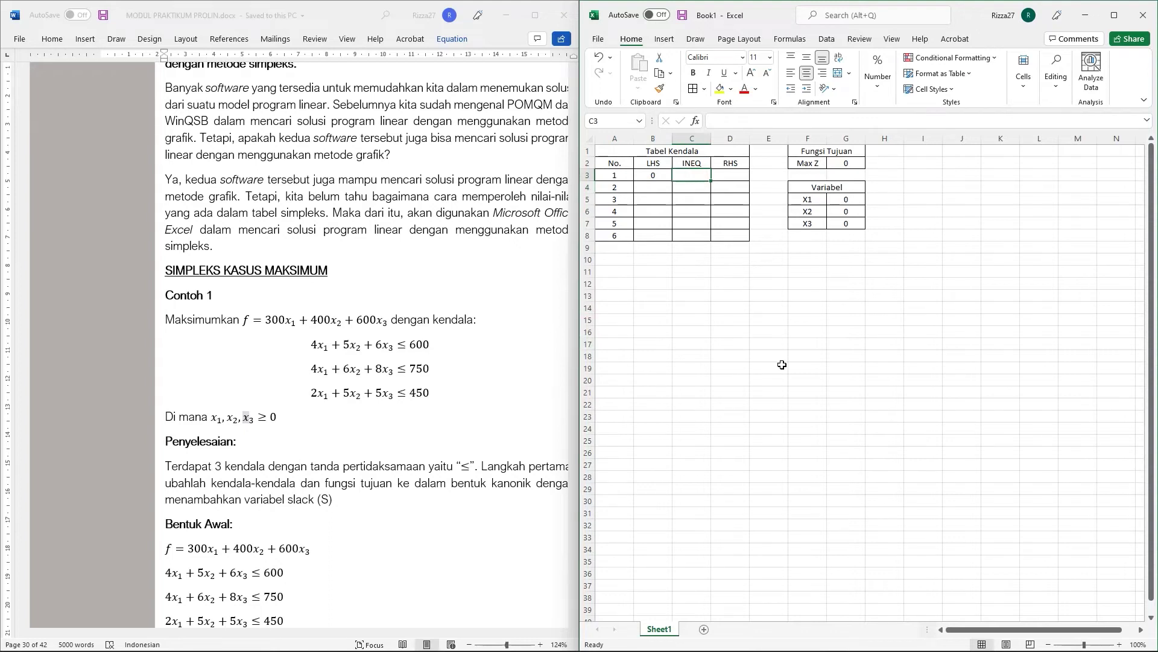
text(<)
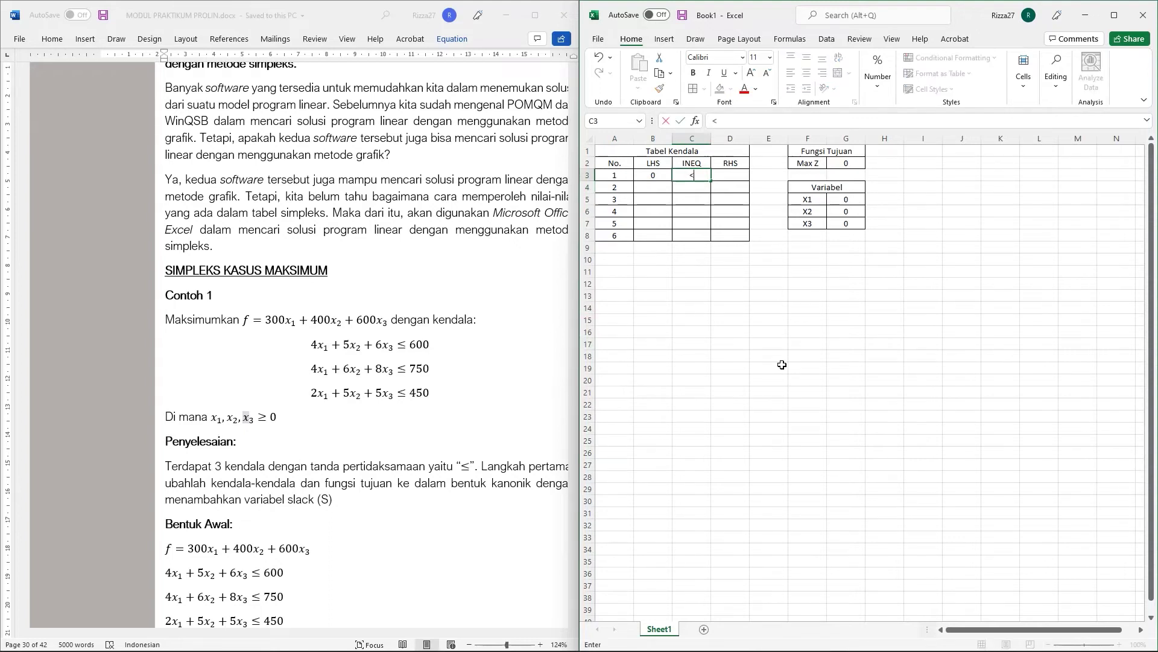
text(=)
key(Tab)
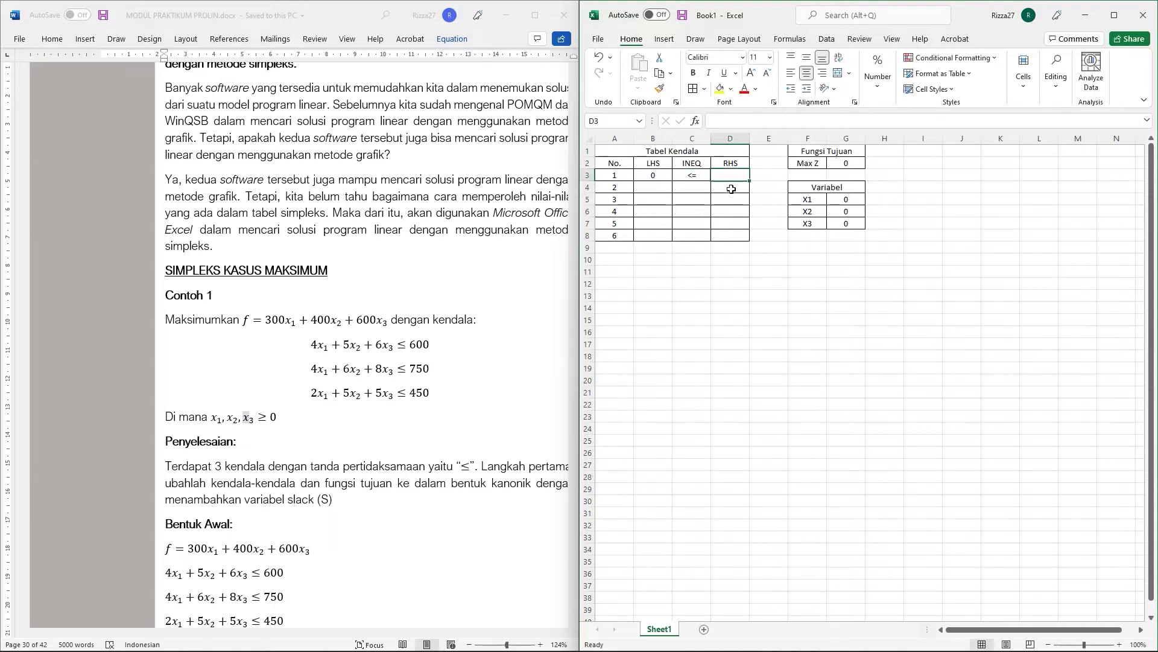
text(6-)
key(BackSpace)
text(00)
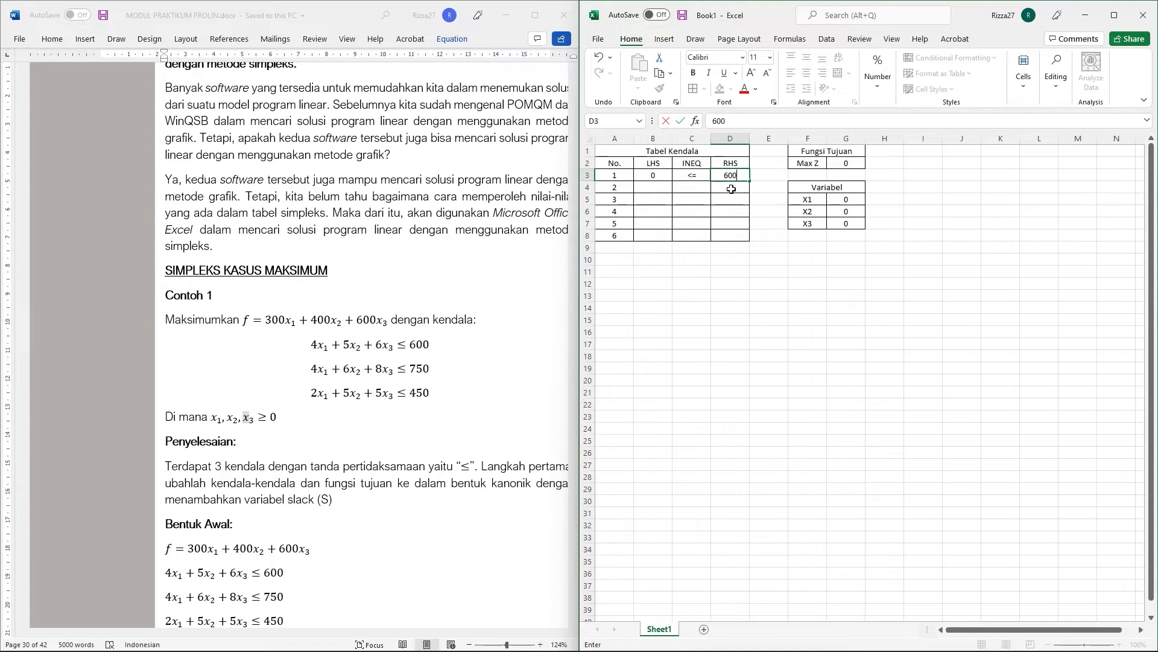
Step: Fill the LHS formula from B3 down to B8
click(664, 190)
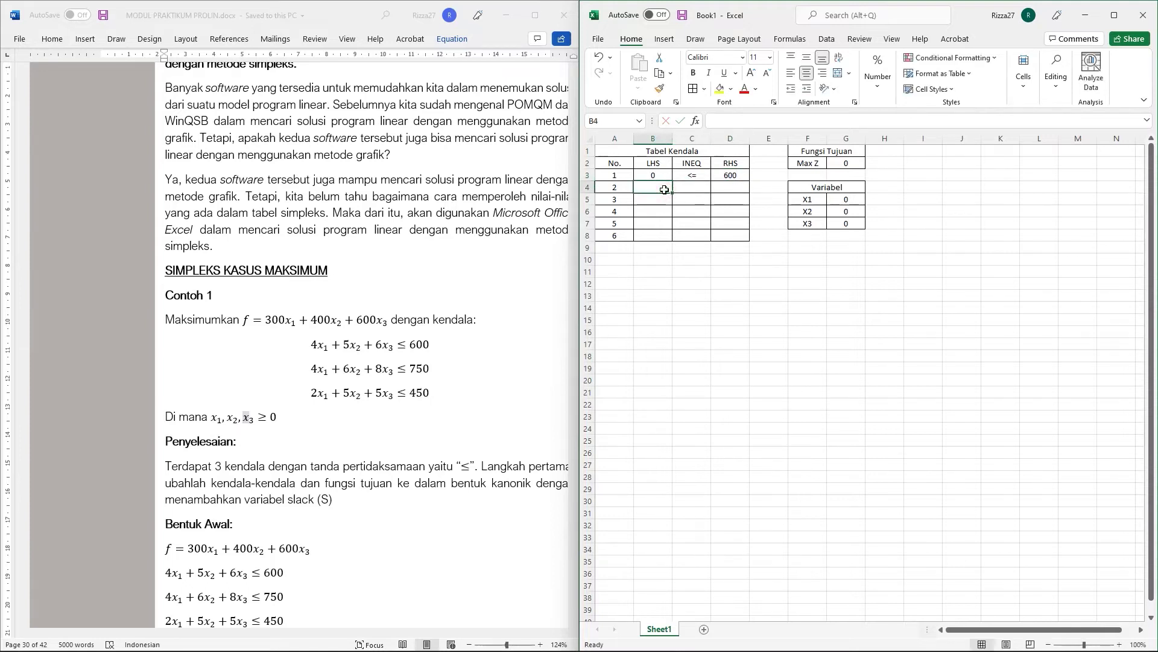
click(777, 116)
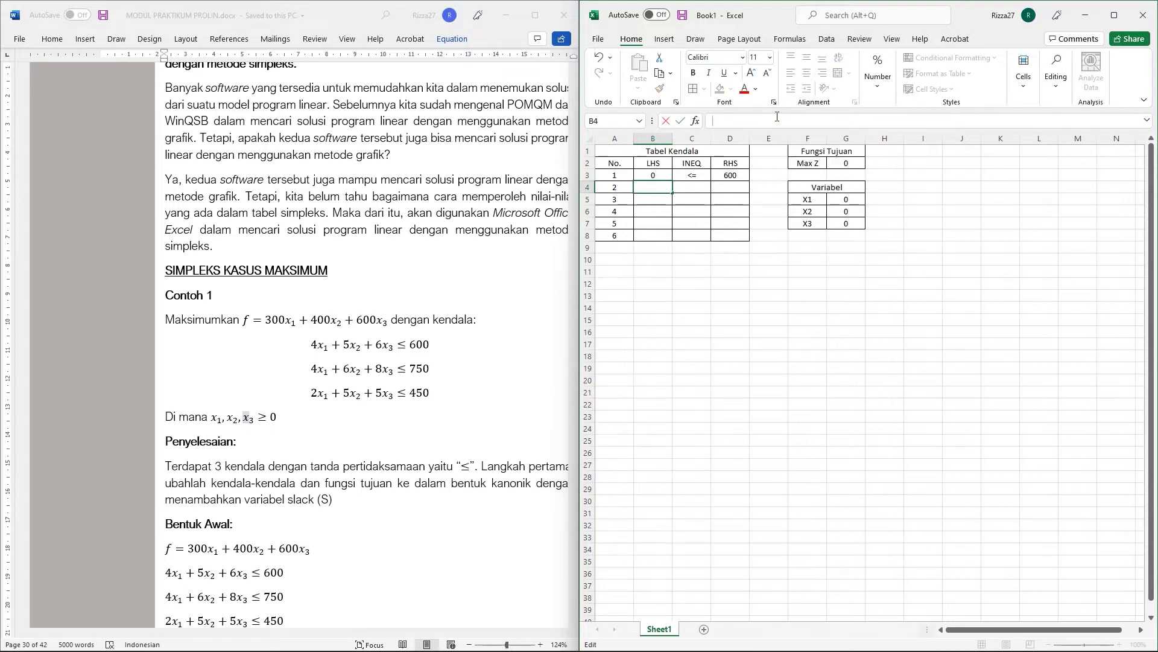
click(666, 176)
drag(672, 181, 671, 239)
Step: Adapt the copied LHS formula in B4 to constraint 2 of the document, referencing variable cells G5, G6 and G7
click(653, 187)
click(765, 125)
key(Right)
key(Right)
key(Right)
key(BackSpace)
text(5)
key(Right)
key(Right)
key(Right)
key(Right)
key(Right)
key(BackSpace)
text(6)
key(Right)
key(Right)
key(Right)
key(Right)
key(Right)
key(BackSpace)
text(7)
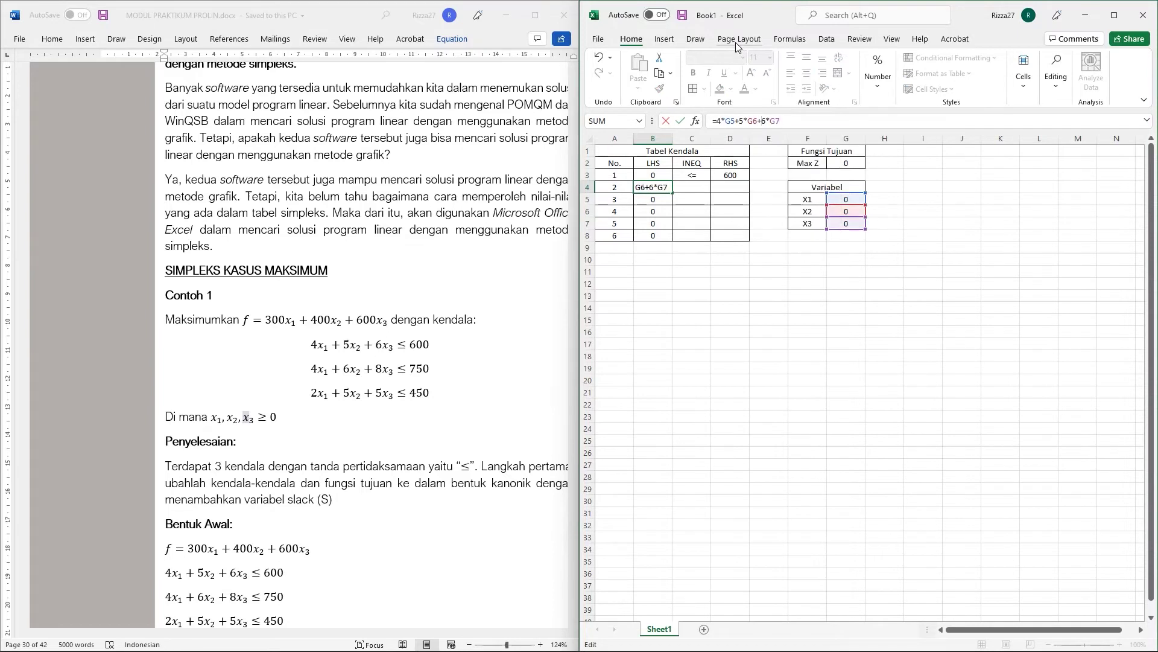
key(Return)
Step: Fill the <= sign from C3 down to C5 and enter 750 as constraint 2's right-hand side in D4
click(692, 175)
drag(711, 180, 711, 205)
click(730, 187)
text(750)
key(Return)
Step: Adapt the copied LHS formula in B5 to constraint 3 of the document, referencing variable cells G5, G6 and G7
click(654, 199)
click(766, 121)
key(Right)
key(Right)
key(Right)
key(BackSpace)
text(5)
key(Right)
key(Right)
key(Right)
key(Right)
key(Right)
key(BackSpace)
text(6)
key(Right)
key(Right)
key(Right)
key(Right)
key(BackSpace)
text(7)
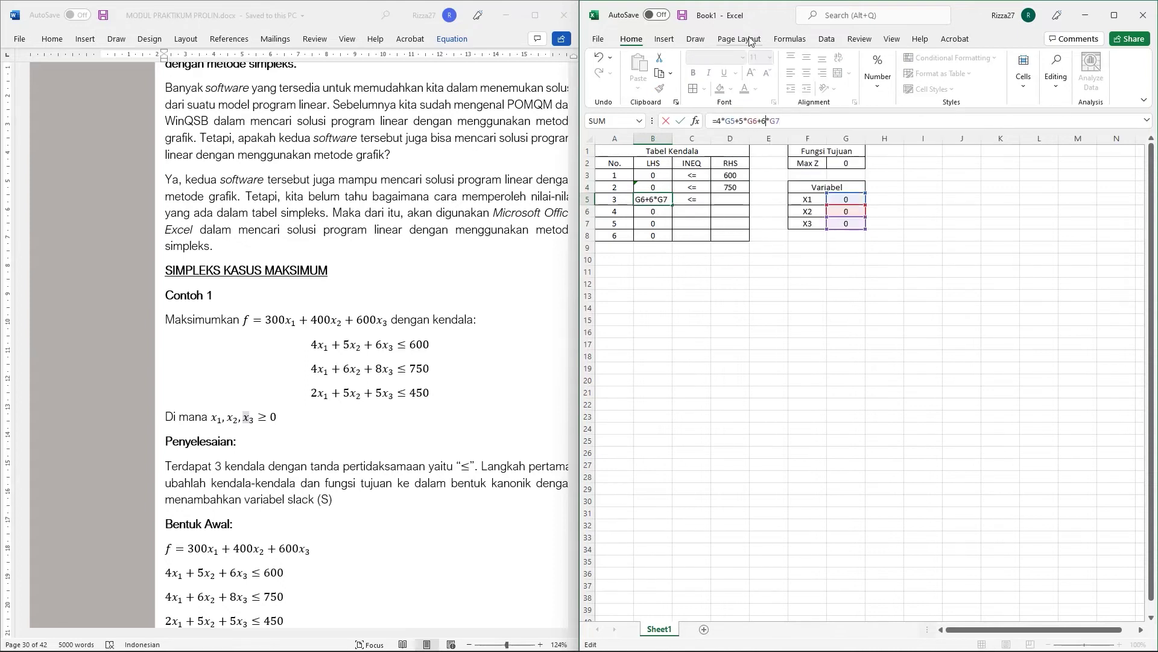
key(Left)
key(Left)
key(Left)
key(Left)
key(F4)
key(Right)
key(Right)
key(Right)
key(Right)
key(Right)
key(Right)
key(F4)
key(Right)
key(Right)
key(Right)
key(Right)
key(F4)
key(Left)
key(Left)
key(Left)
key(Left)
key(Left)
key(Left)
key(Left)
key(Left)
key(Left)
key(Left)
key(Left)
key(Left)
key(Left)
key(Left)
key(Left)
key(Left)
key(Left)
key(Left)
Step: Enter 450 as the right-hand side of constraint 3 in cell D5
click(729, 199)
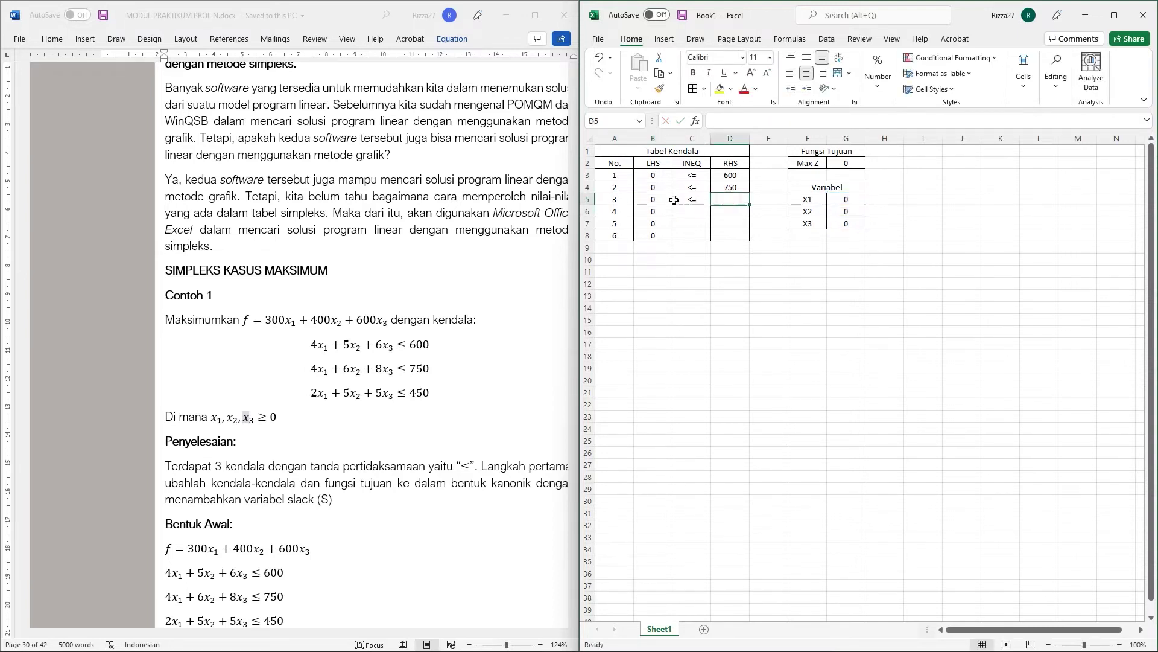
text(450)
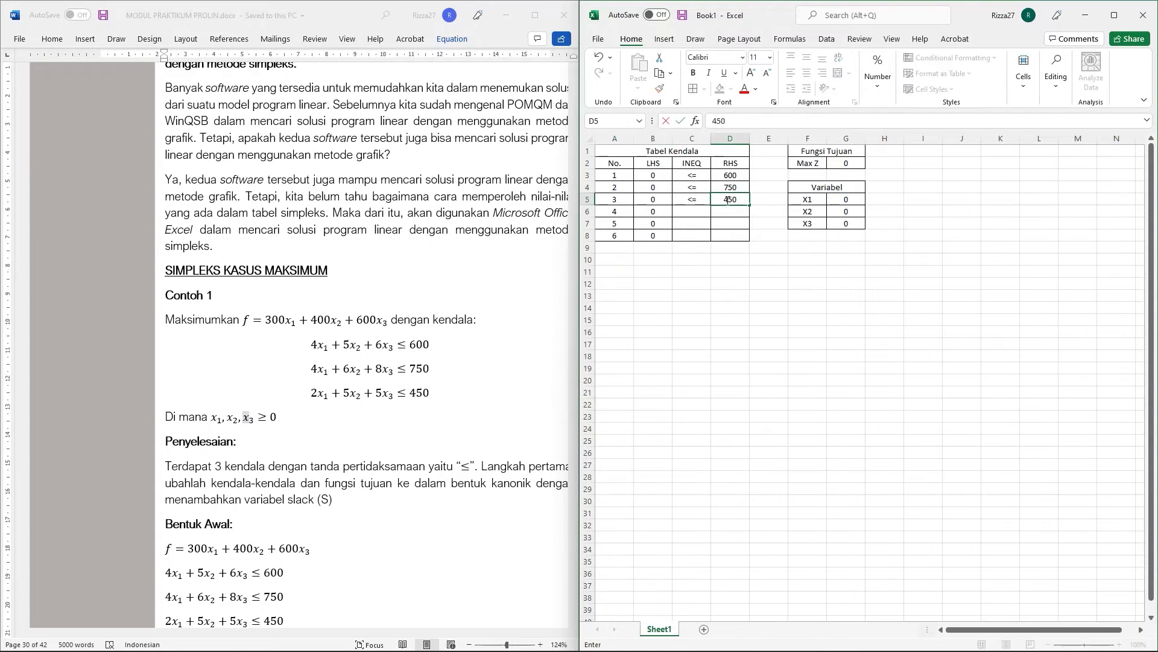
click(653, 236)
Step: Replace the LHS formulas of the non-negativity constraints in B6 to B8 with direct references to the variable cells, using =G6 in B7
click(415, 342)
key(alt+Tab)
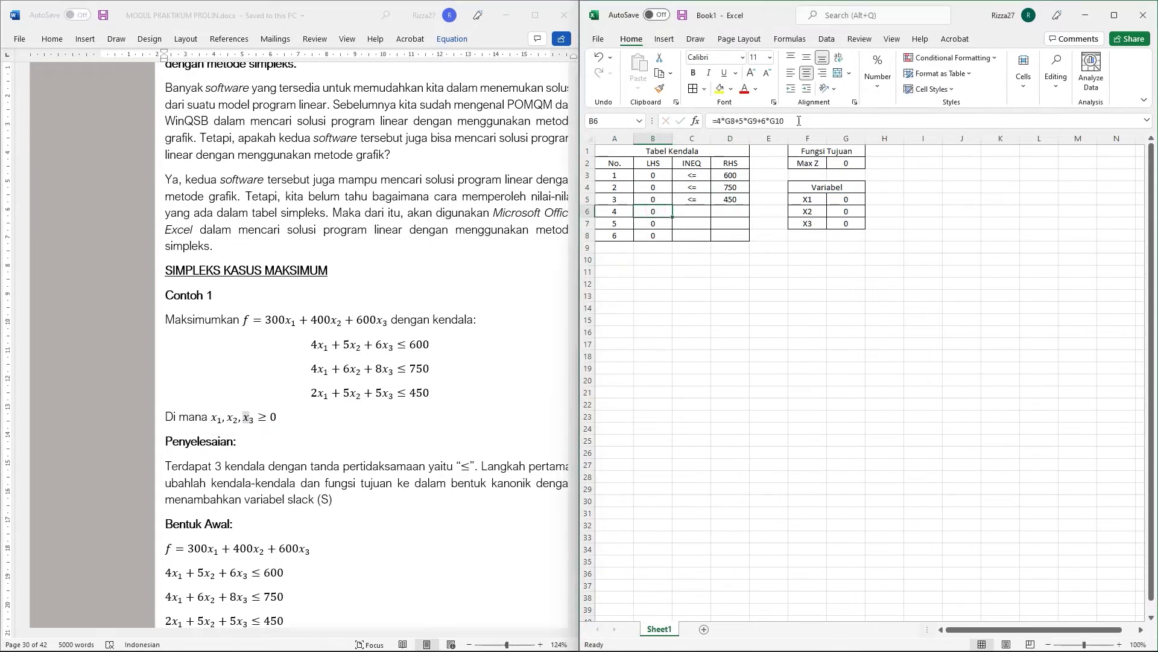
key(Up)
key(F2)
key(Return)
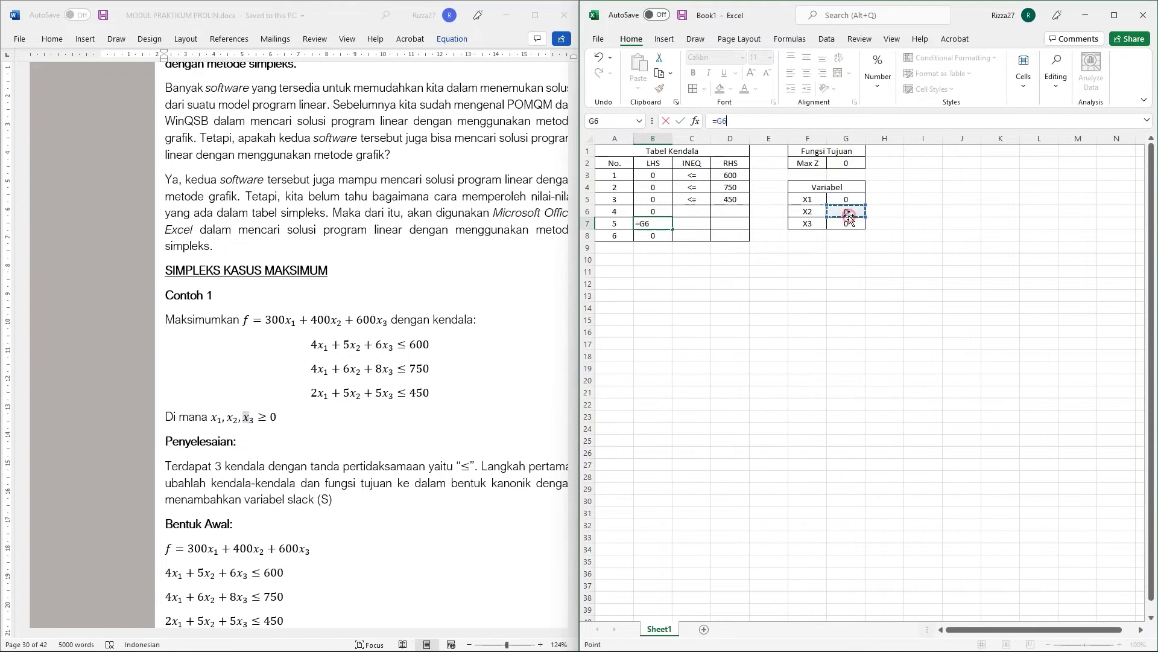
Step: Enter the inequality sign >= in cells C6 to C8
click(686, 213)
text(>=)
key(Return)
text(>=)
key(Return)
text(>=)
key(Return)
Step: Enter 0 as the right-hand side of constraints 4 to 6 in cells D6 to D8
key(Up)
key(Up)
key(Up)
key(Right)
text(0)
key(Return)
text(0)
key(Return)
text(0)
key(Right)
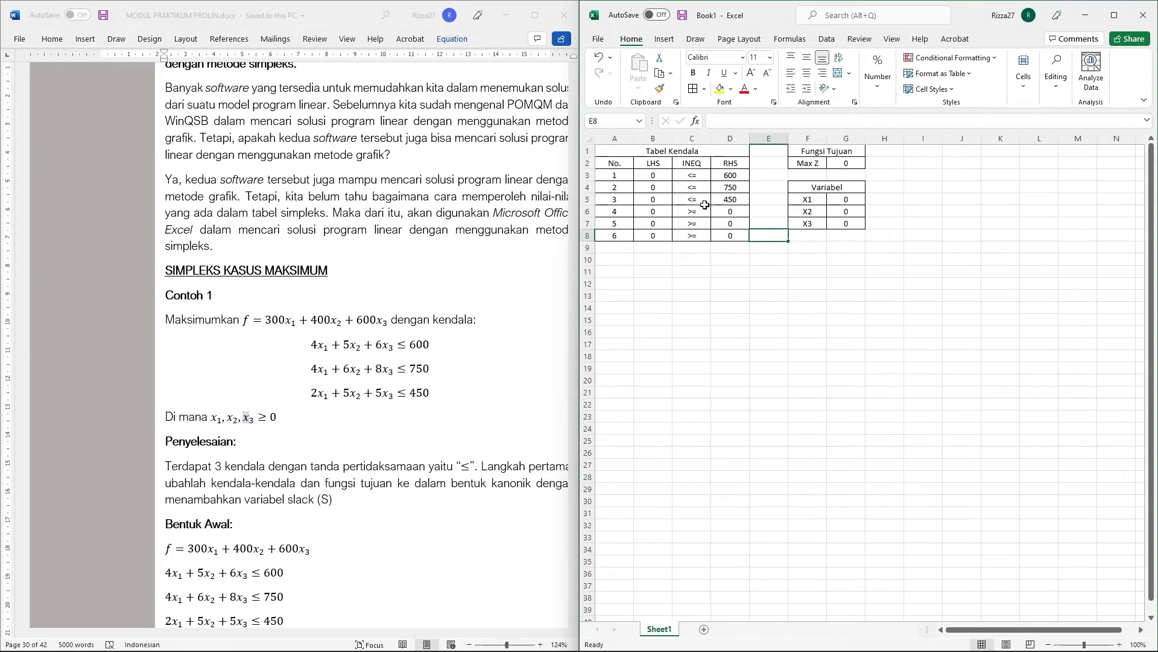
click(892, 210)
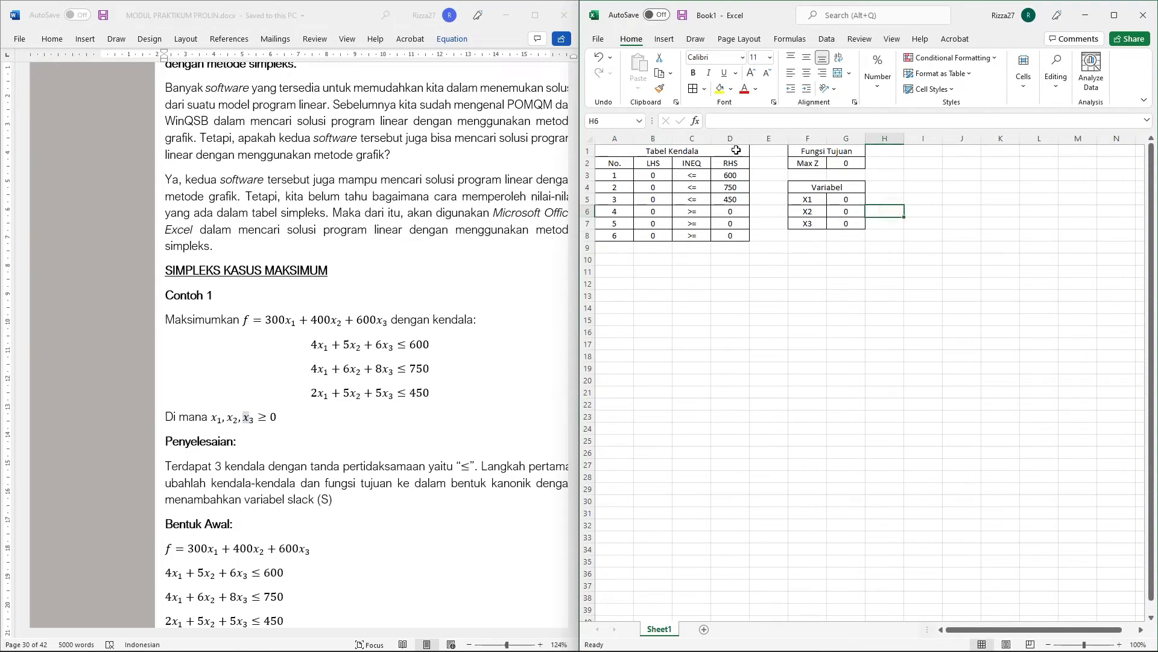
Step: Maximize the workbook window, enlarge the sheet to 166%, and open Solver with its dialog clear of the tables
click(1114, 15)
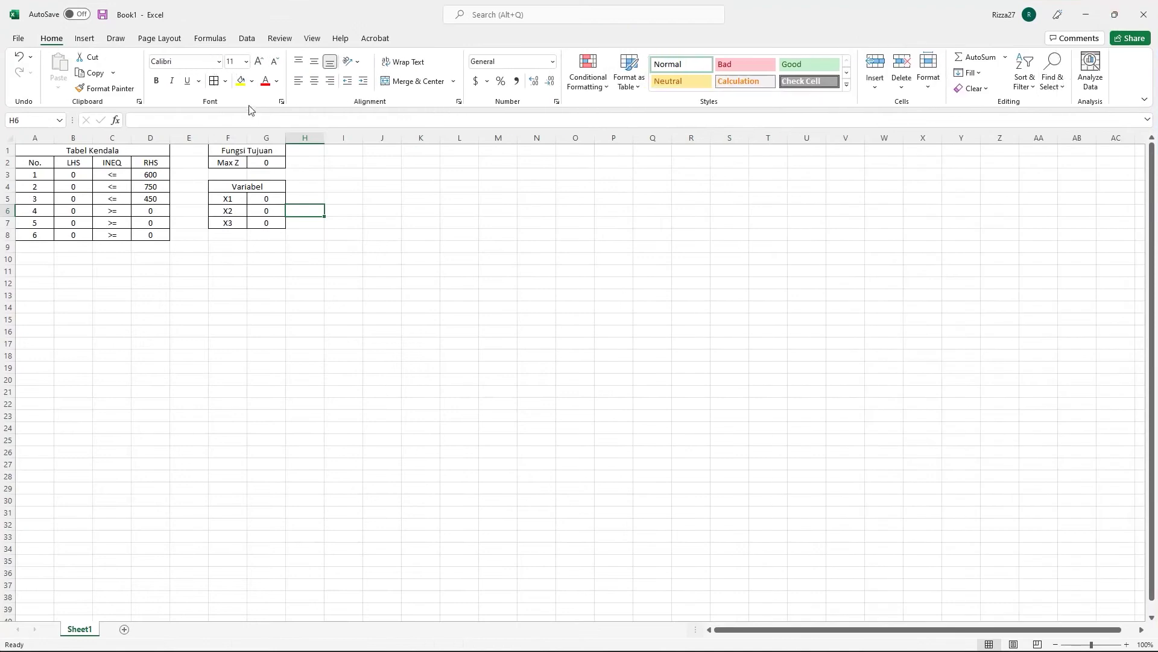
click(1098, 644)
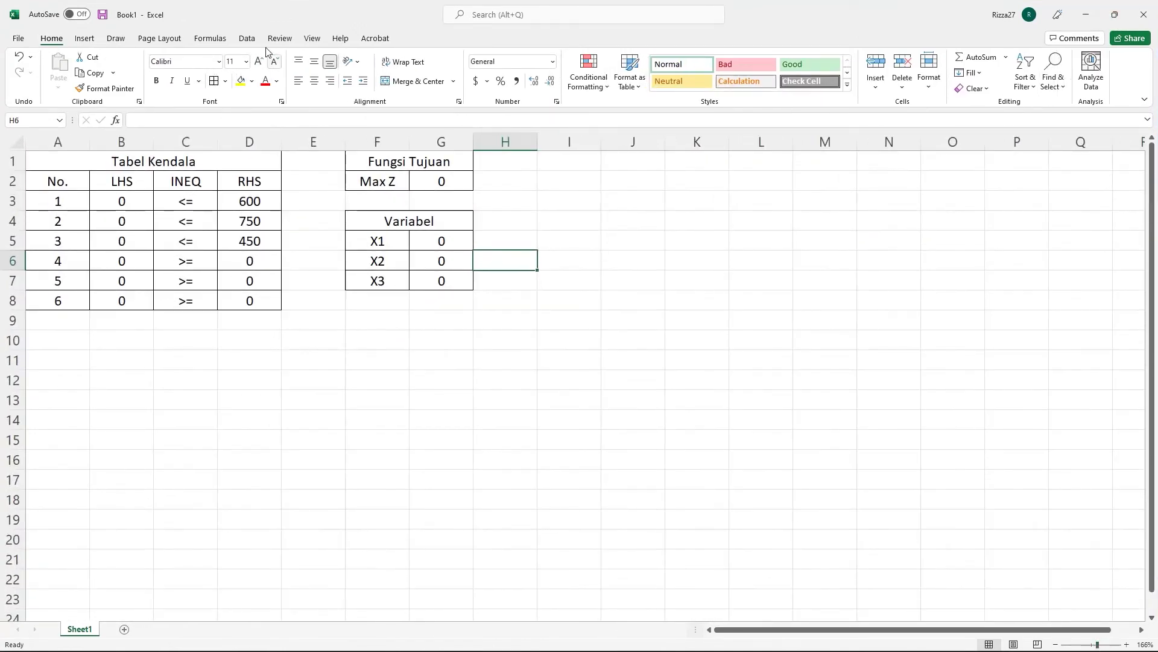
click(247, 38)
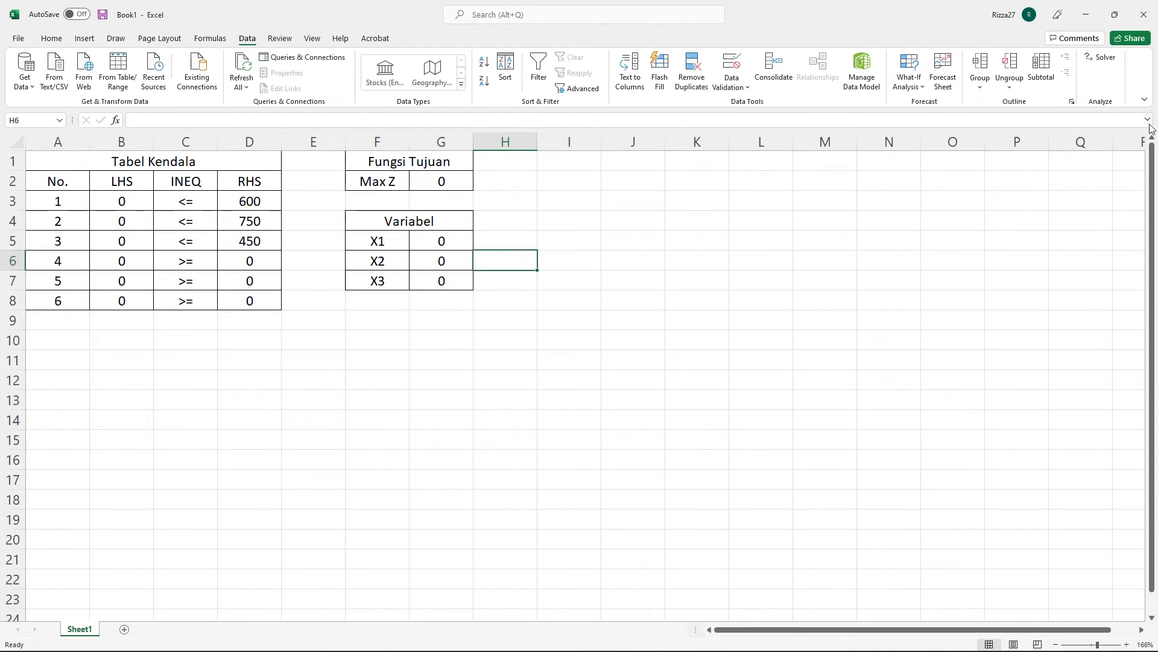
click(1102, 58)
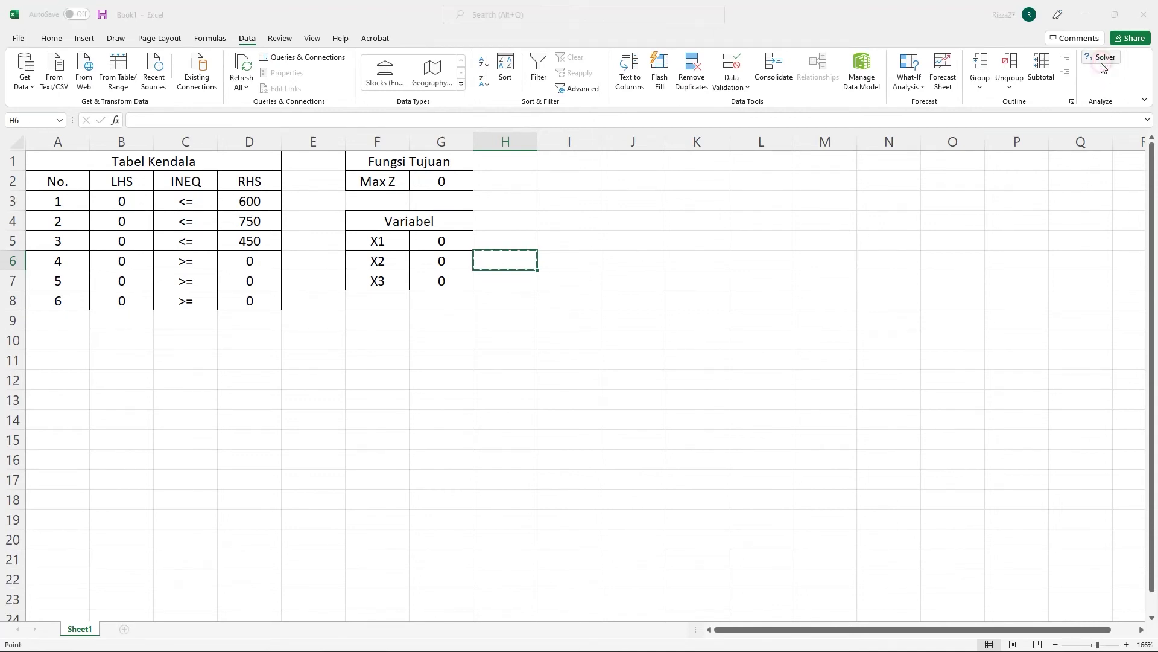
drag(513, 174, 712, 181)
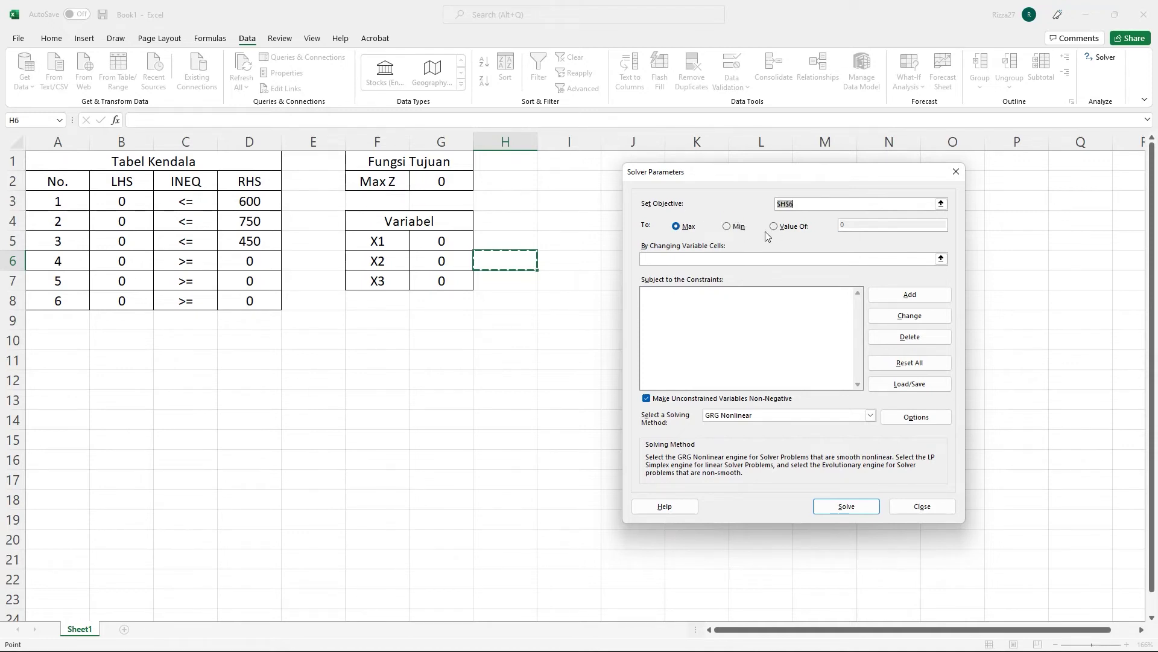
Step: Set the Solver objective to the Max Z cell $G$2
click(701, 205)
key(BackSpace)
click(447, 180)
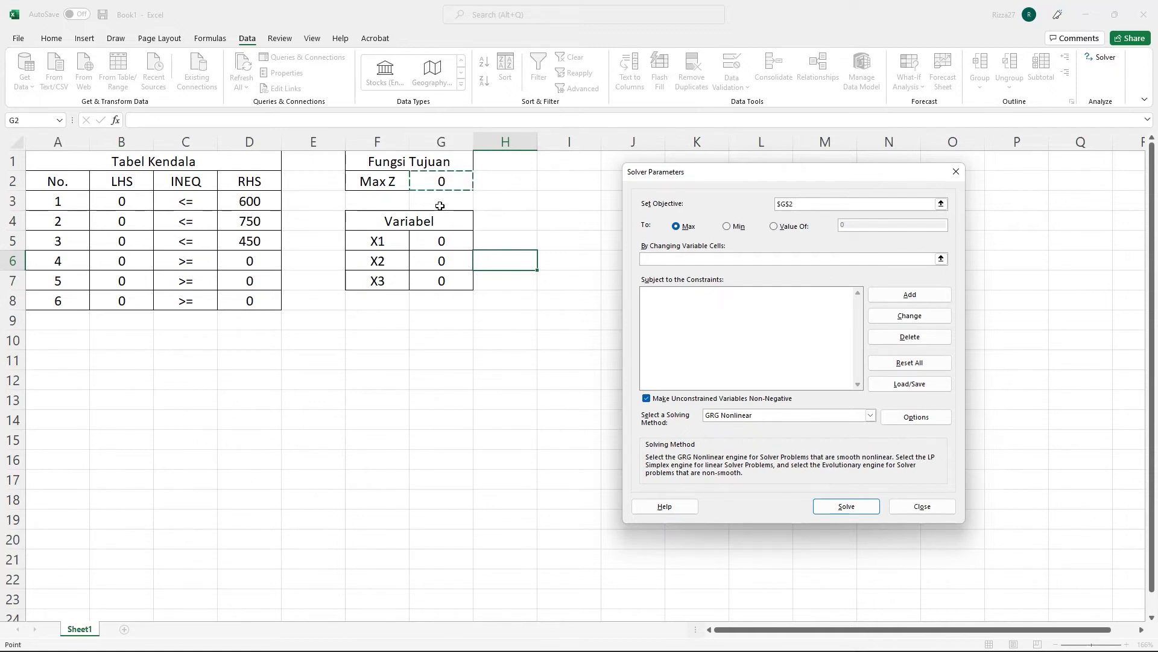
Step: Set the Solver's changing variable cells to the X1 to X3 values in $G$5:$G$7
click(743, 257)
drag(443, 242, 445, 278)
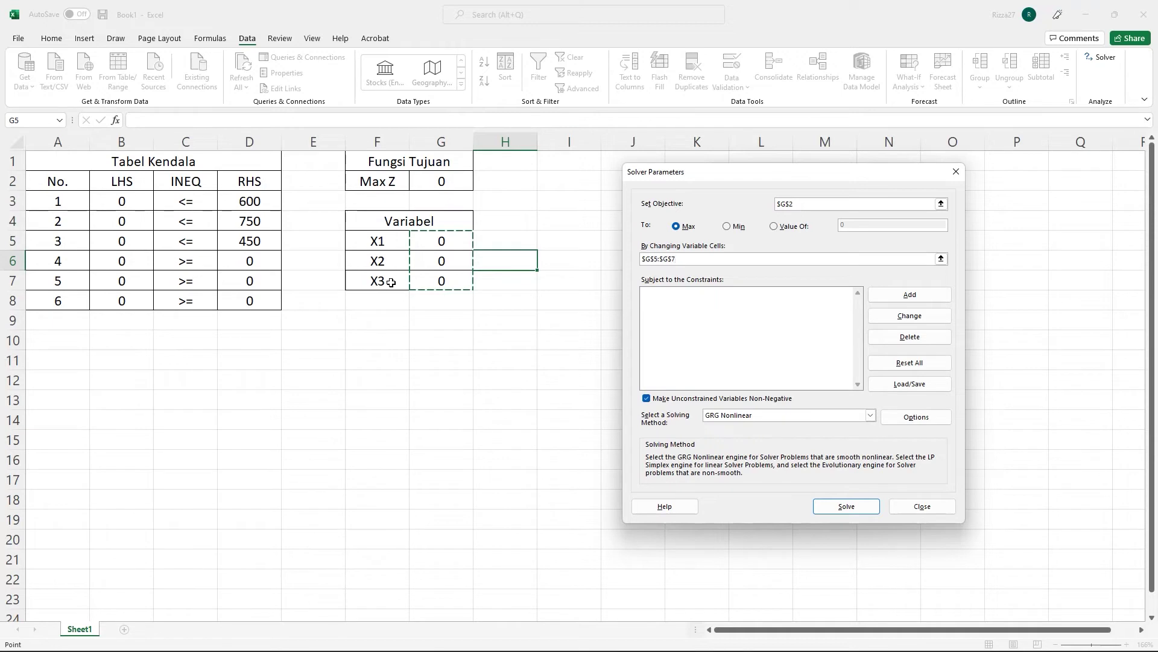
click(789, 306)
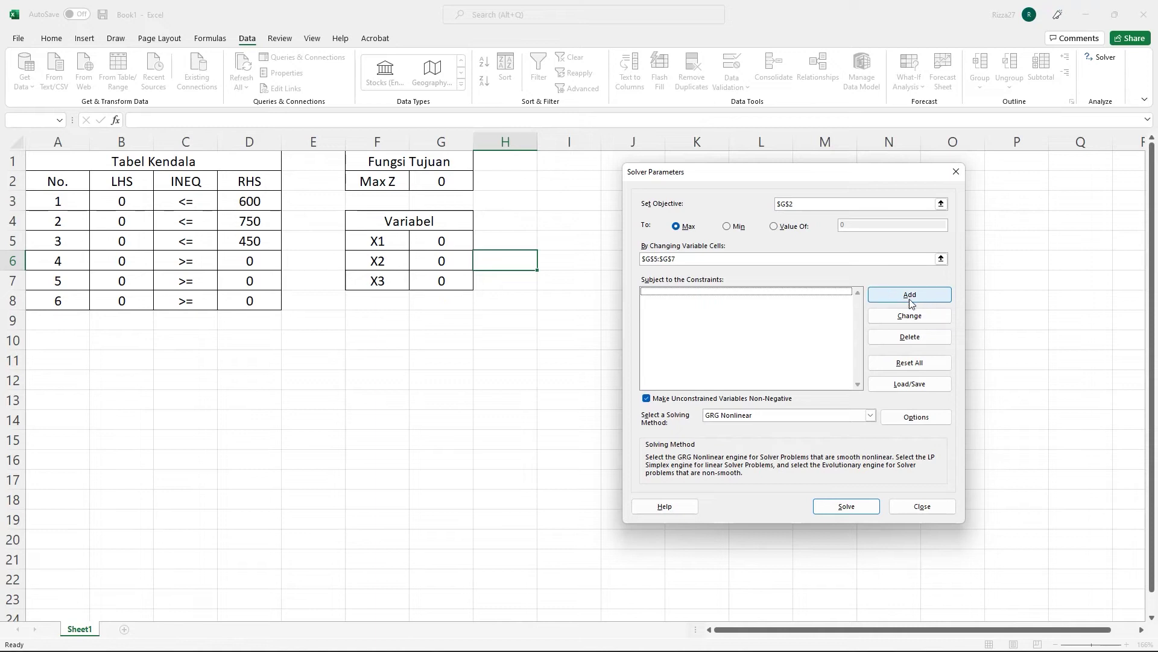
Step: Add the first Solver constraint, $B$3 <= $D$3, with the constraint dialog placed clear of the tables
click(933, 295)
drag(769, 313, 713, 230)
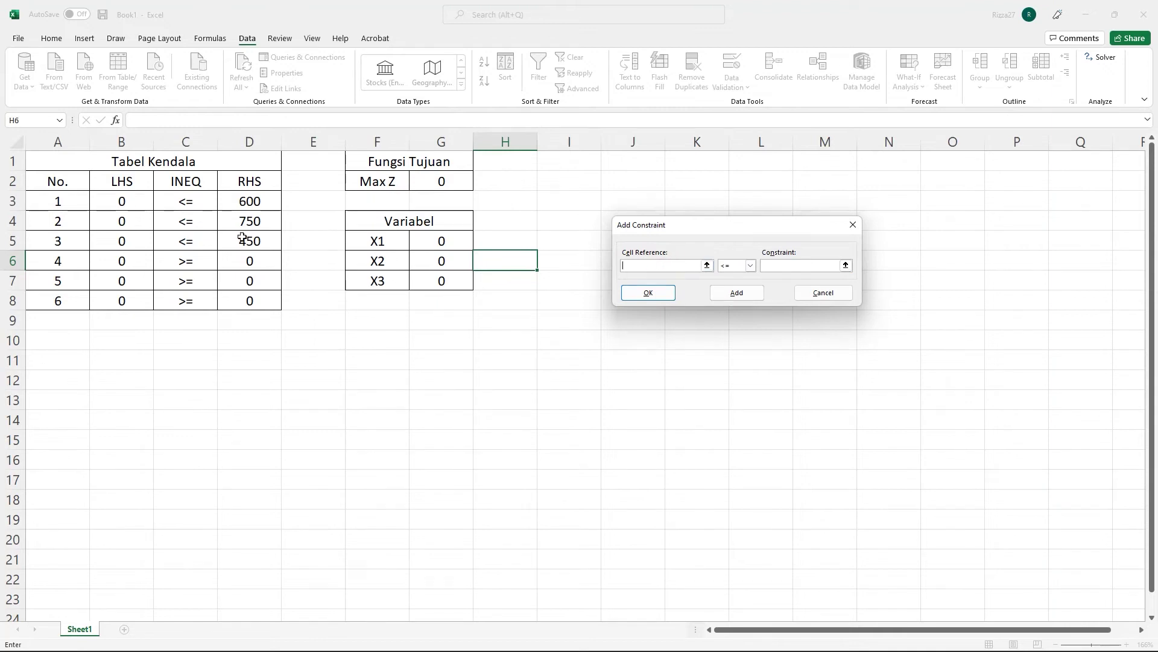
click(146, 204)
click(788, 268)
click(257, 201)
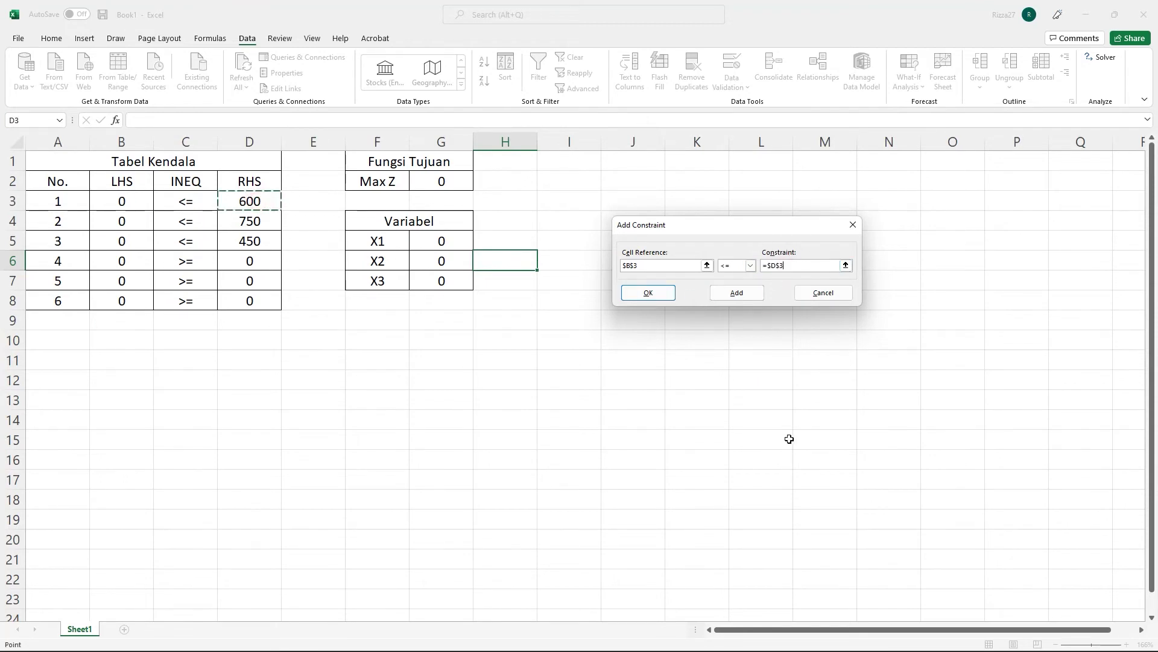
click(734, 295)
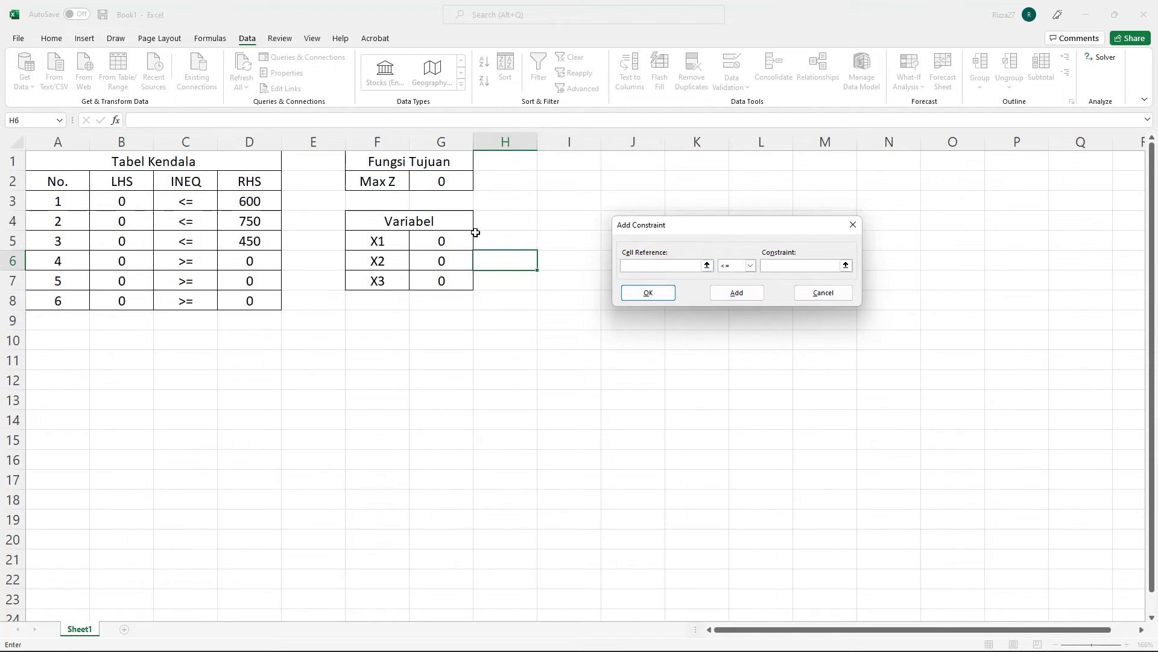
Step: Add the Solver constraints $B$4 <= $D$4 and $B$5 <= $D$5
click(140, 223)
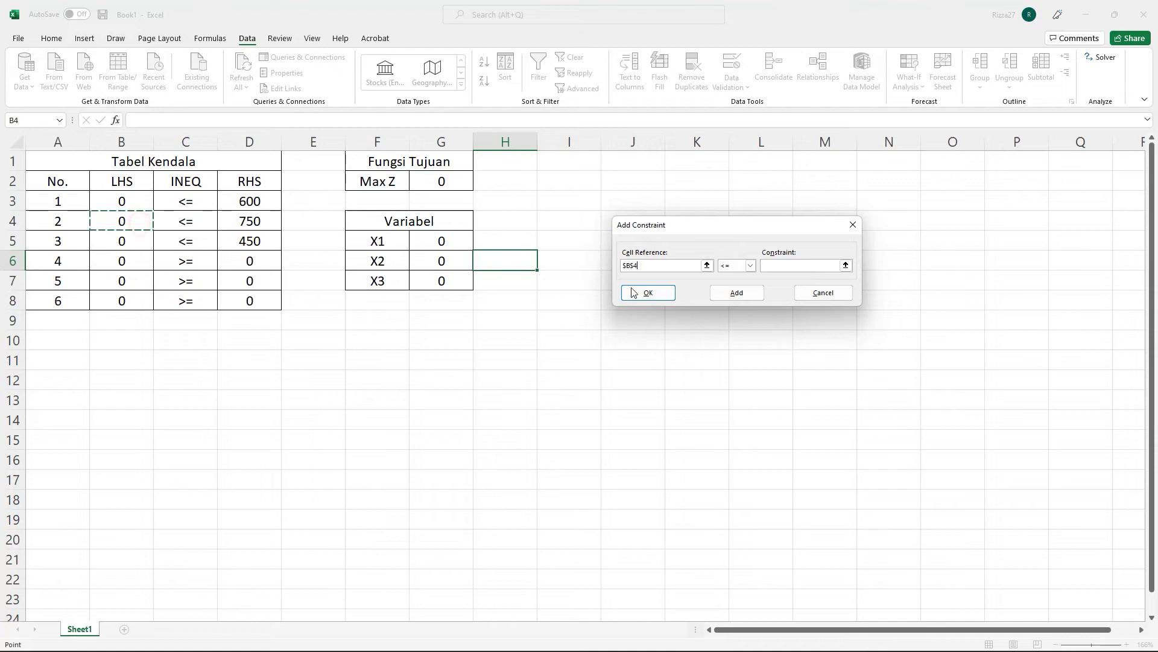
click(787, 265)
click(260, 223)
click(737, 292)
click(140, 243)
click(797, 265)
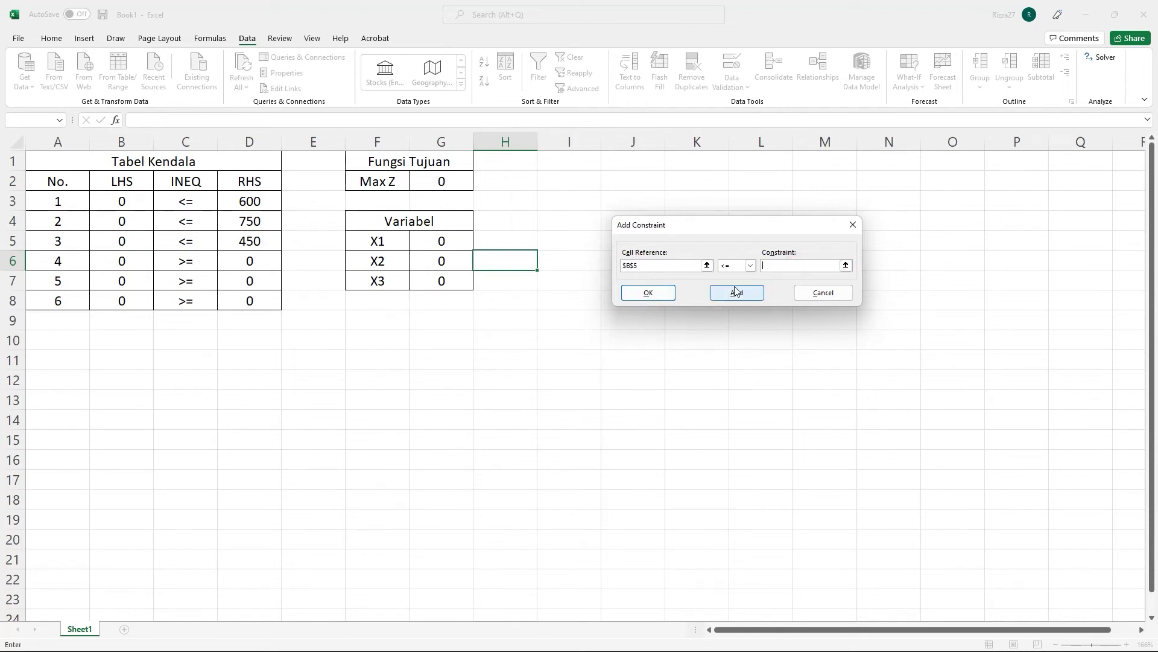
click(247, 243)
click(739, 293)
Step: Add constraints 4 and 5 to Solver as $B$6 <= $D$6 and $B$7 <= $D$7
click(123, 263)
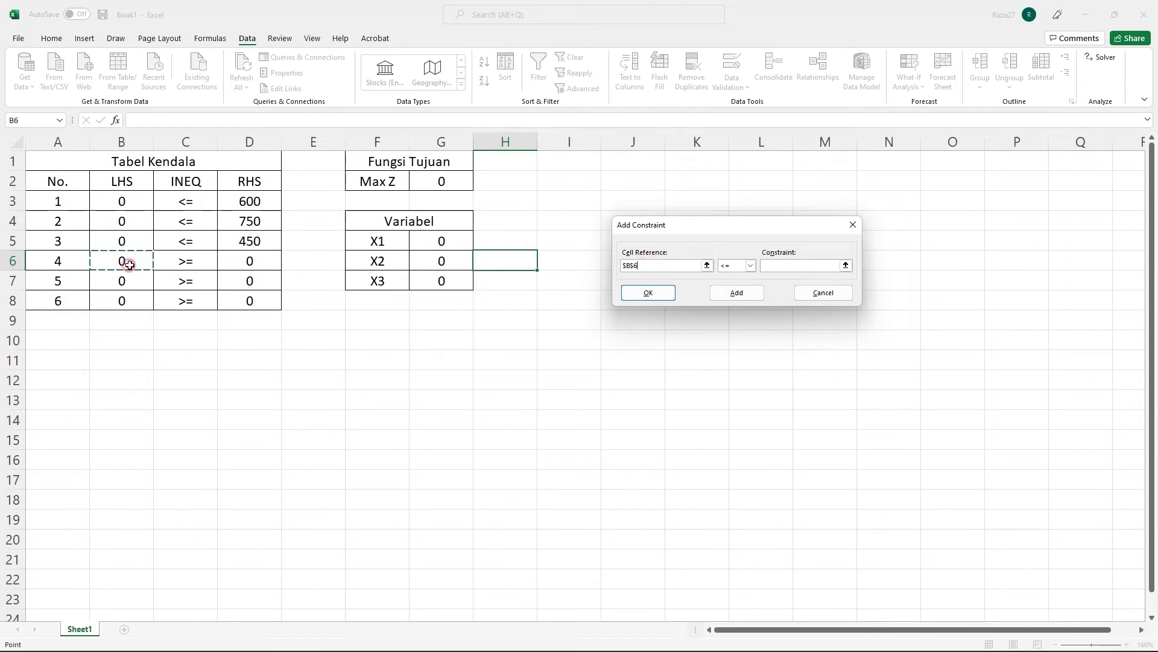
click(786, 267)
click(252, 263)
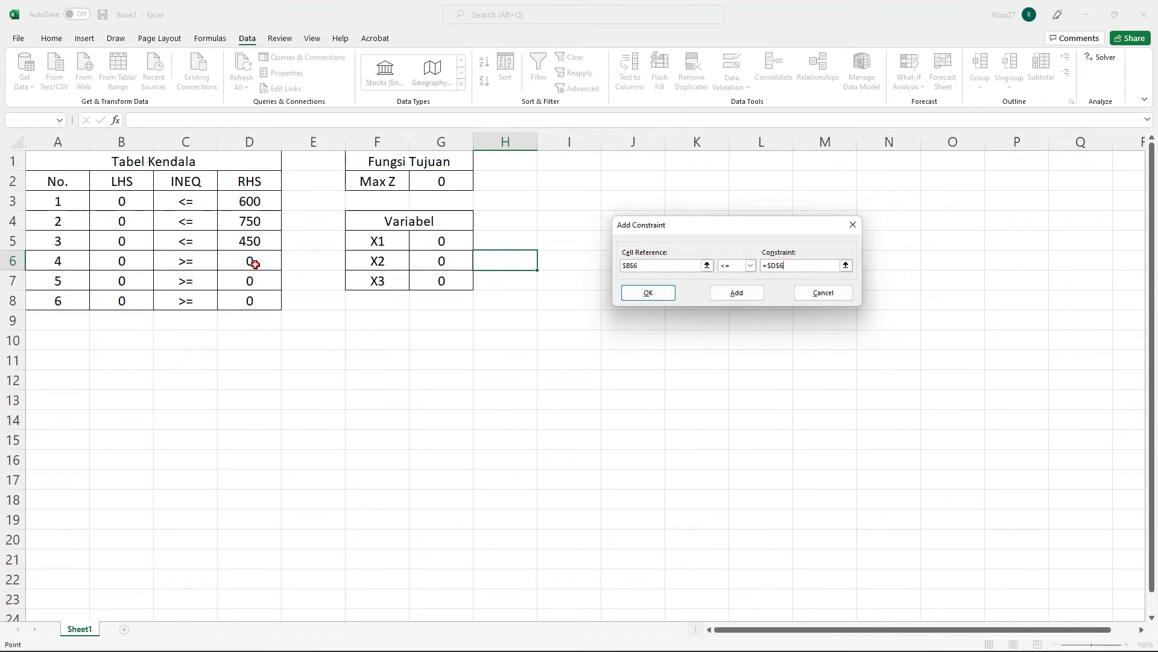
click(739, 293)
click(145, 280)
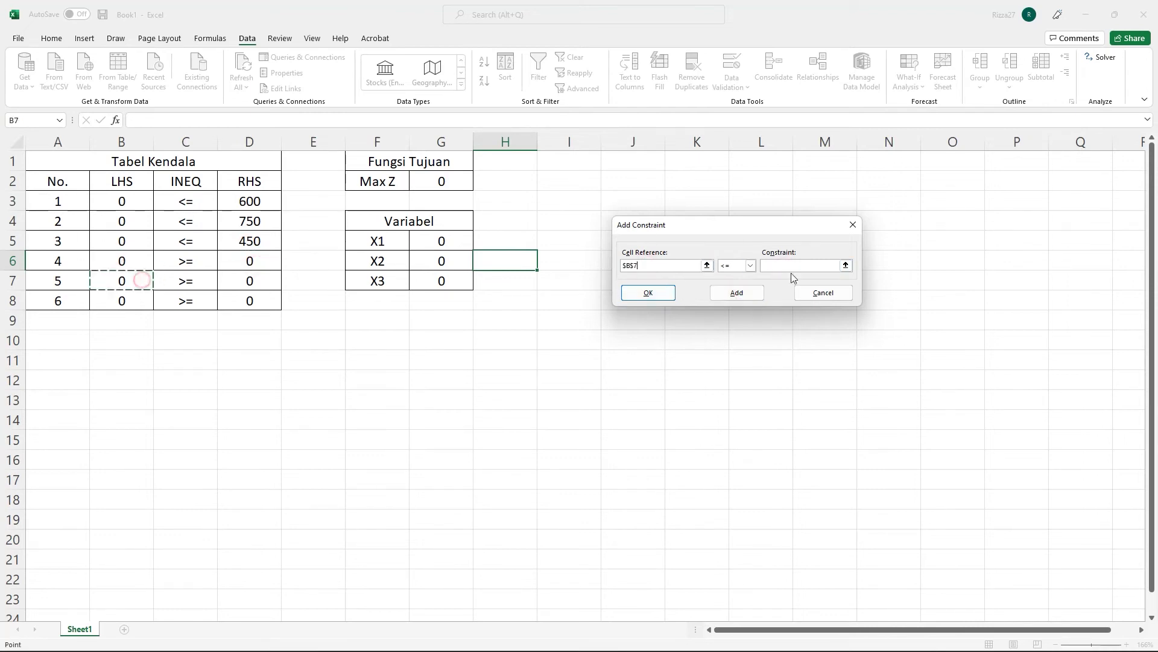
click(768, 266)
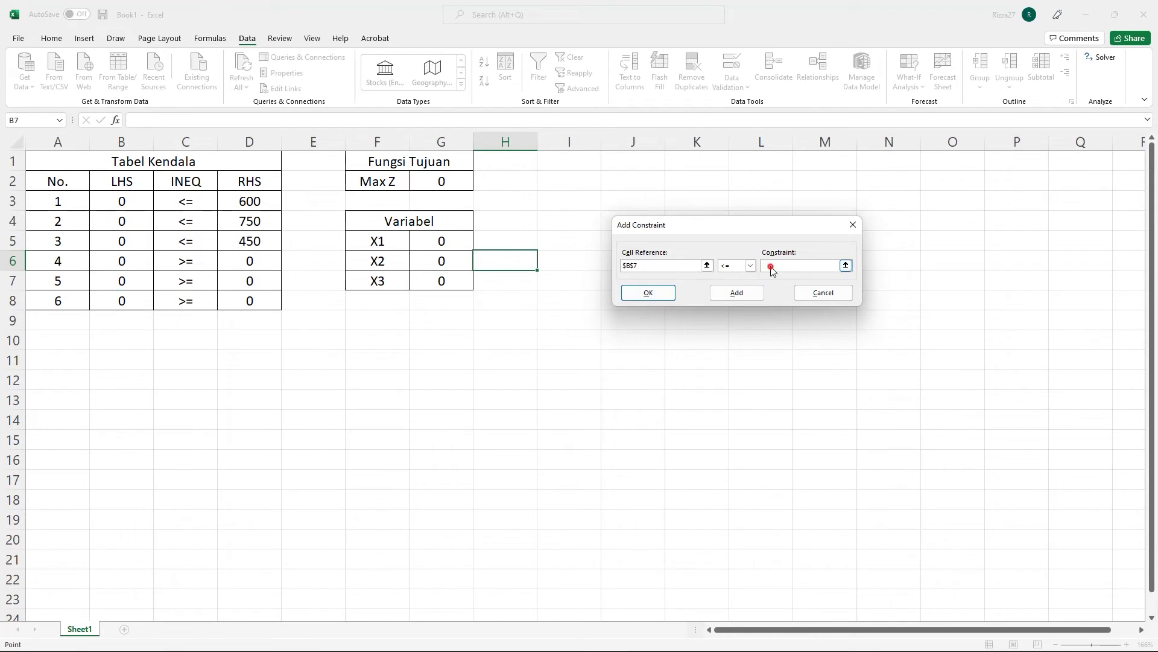
click(254, 283)
click(761, 297)
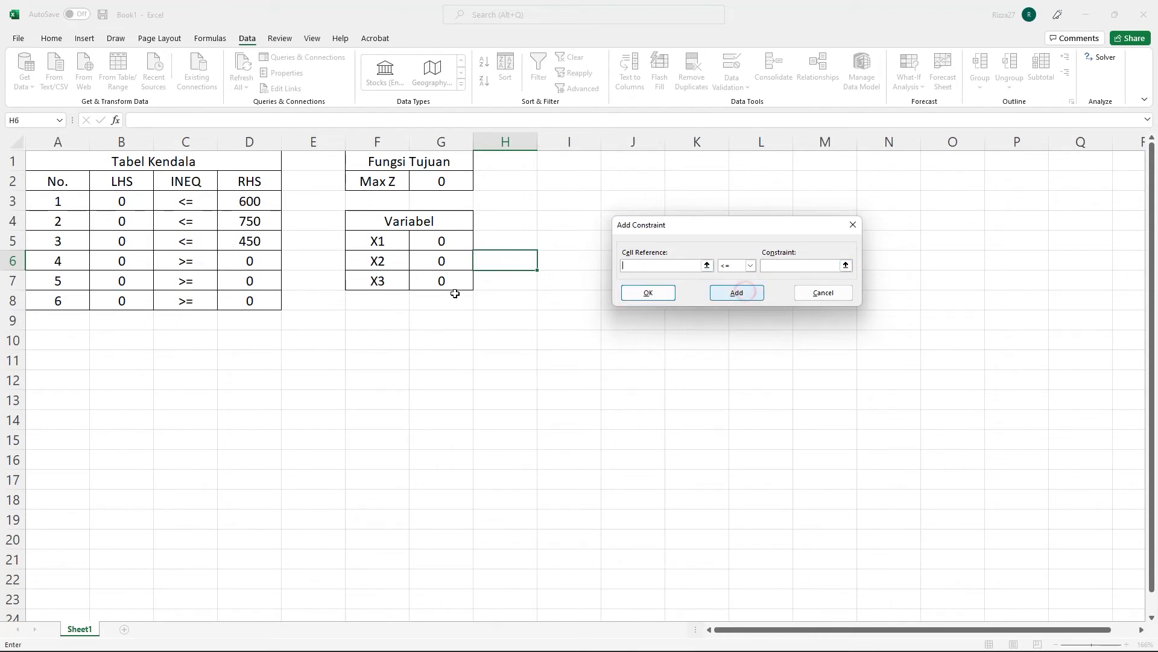
Step: Add the sixth constraint as $B$8 <= $D$8 and return to the Solver parameters
click(142, 301)
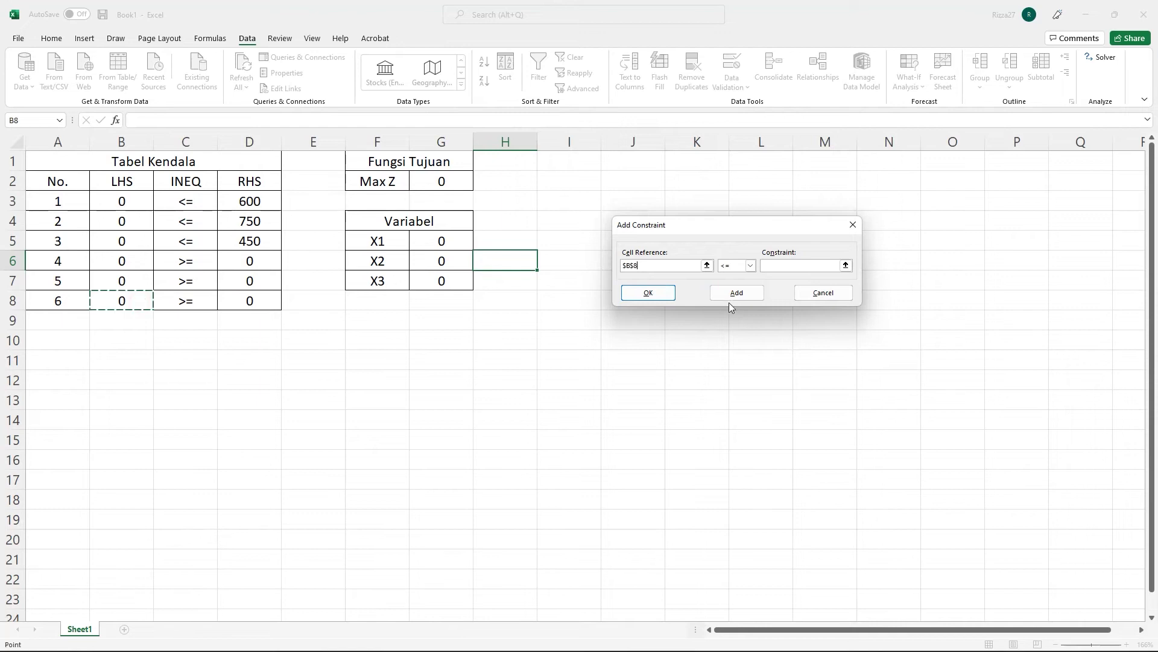
click(793, 266)
click(248, 300)
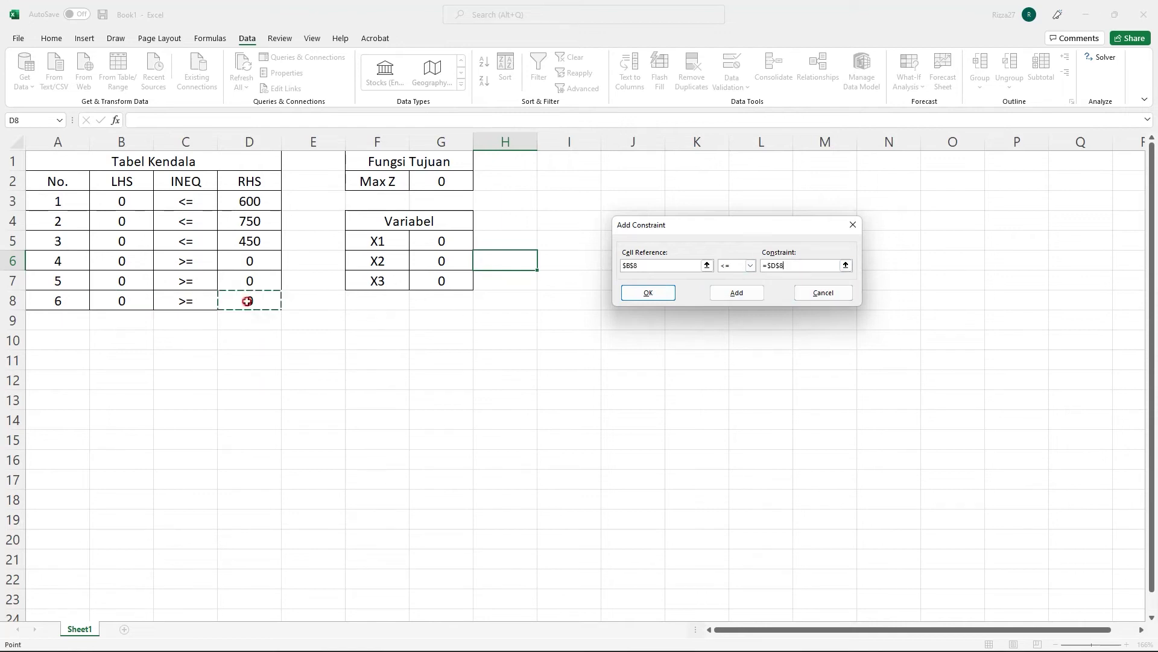
click(746, 294)
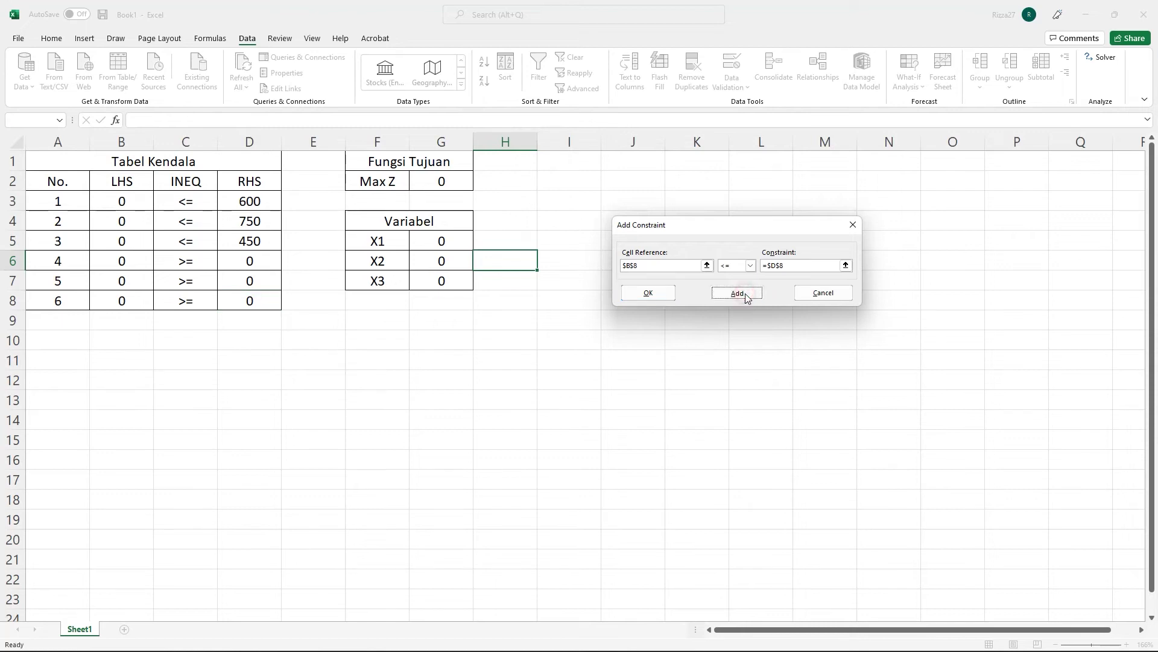
click(667, 295)
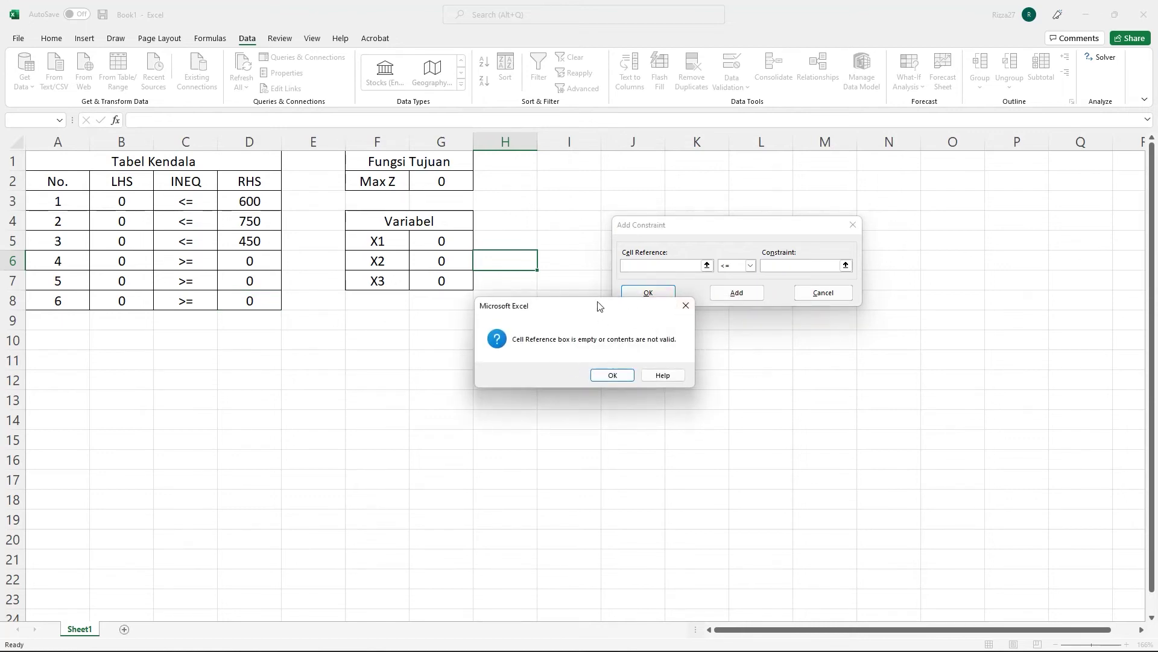
click(625, 374)
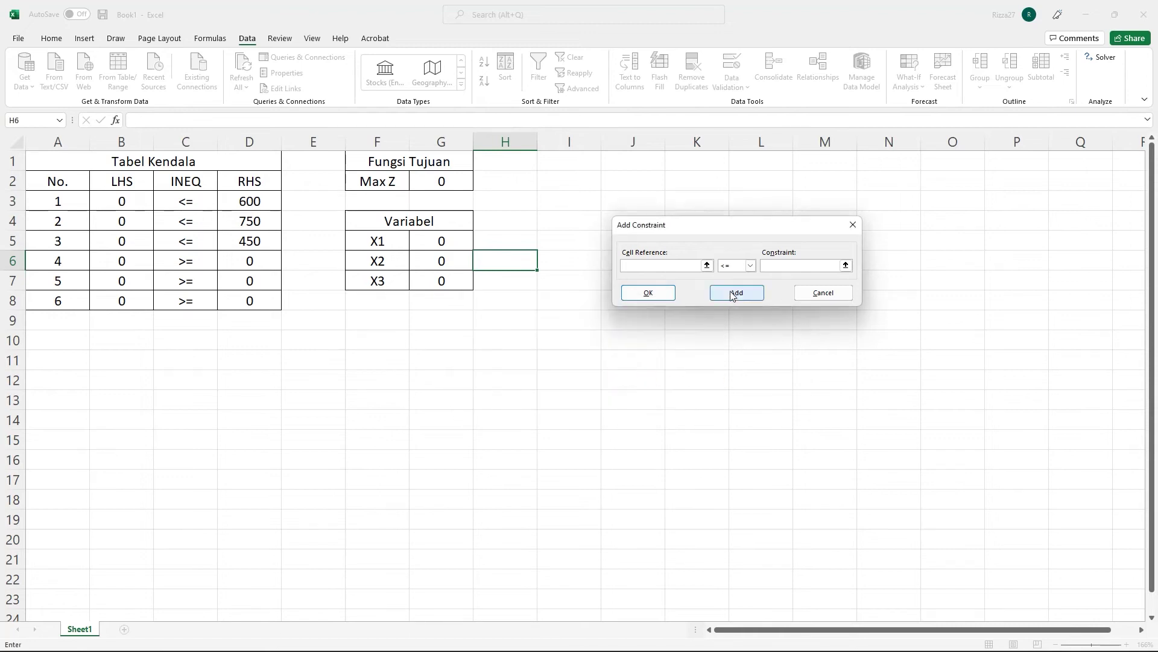
click(662, 297)
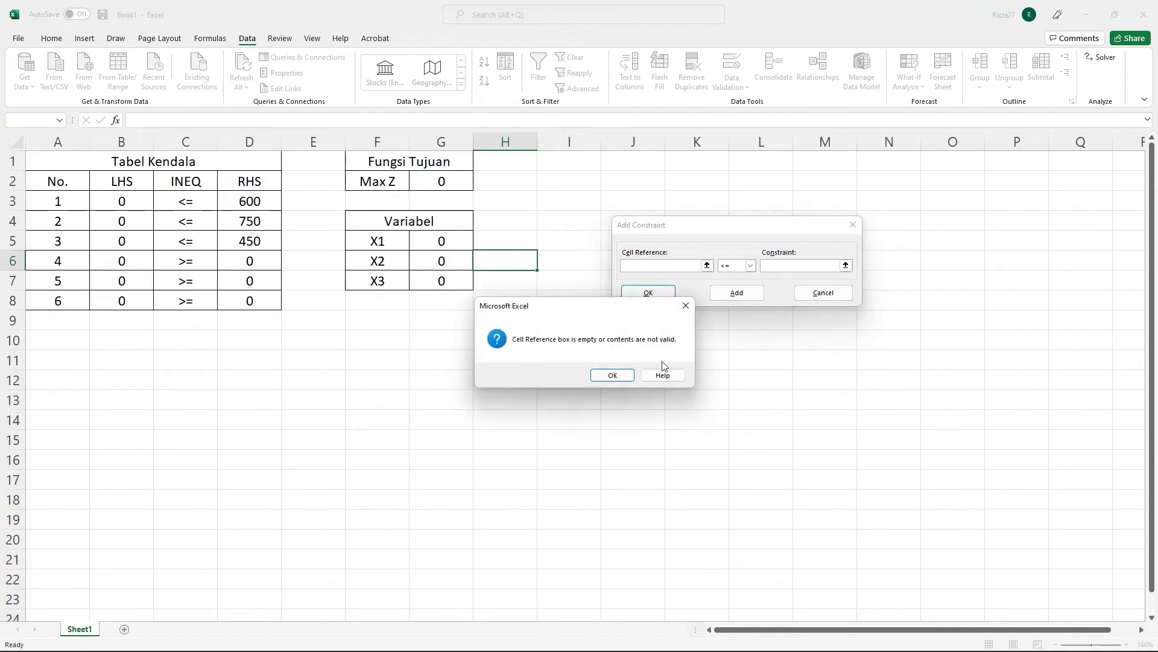
key(Return)
click(820, 293)
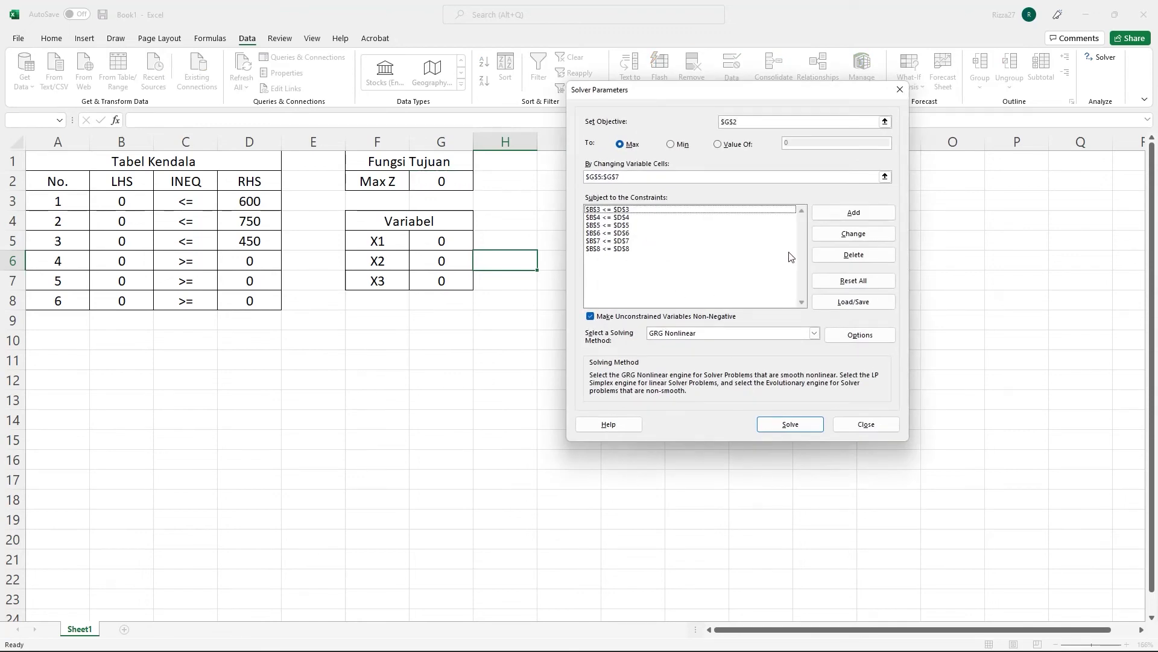
Step: Change the operator of the Solver constraint on $B$6 to >=
click(626, 234)
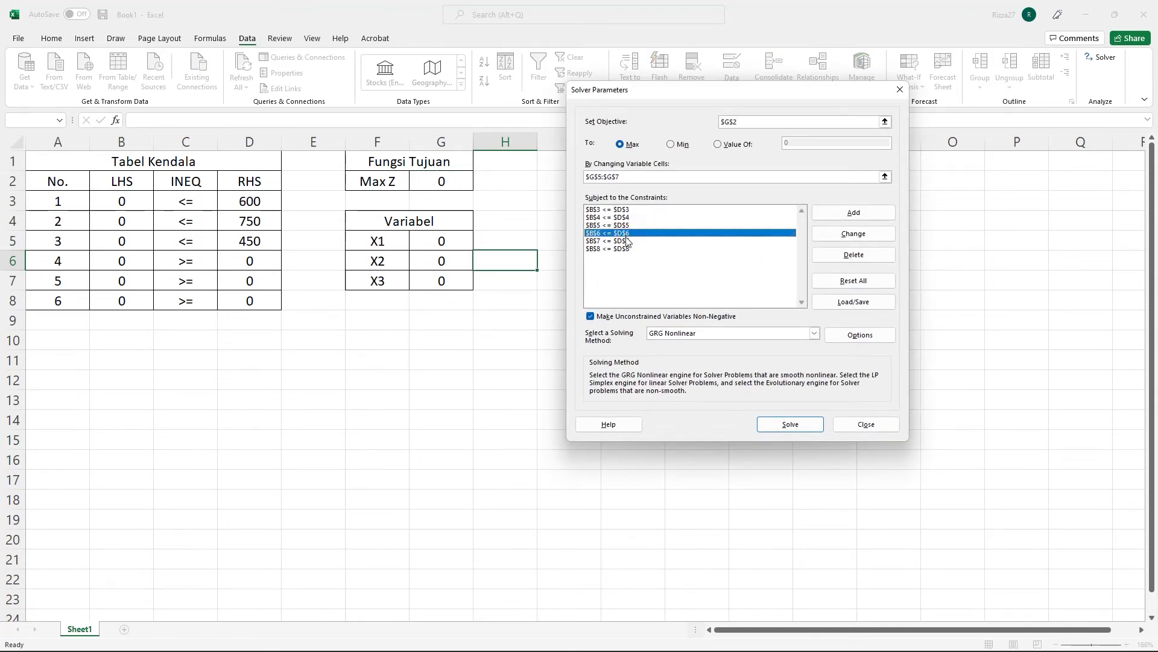
click(627, 242)
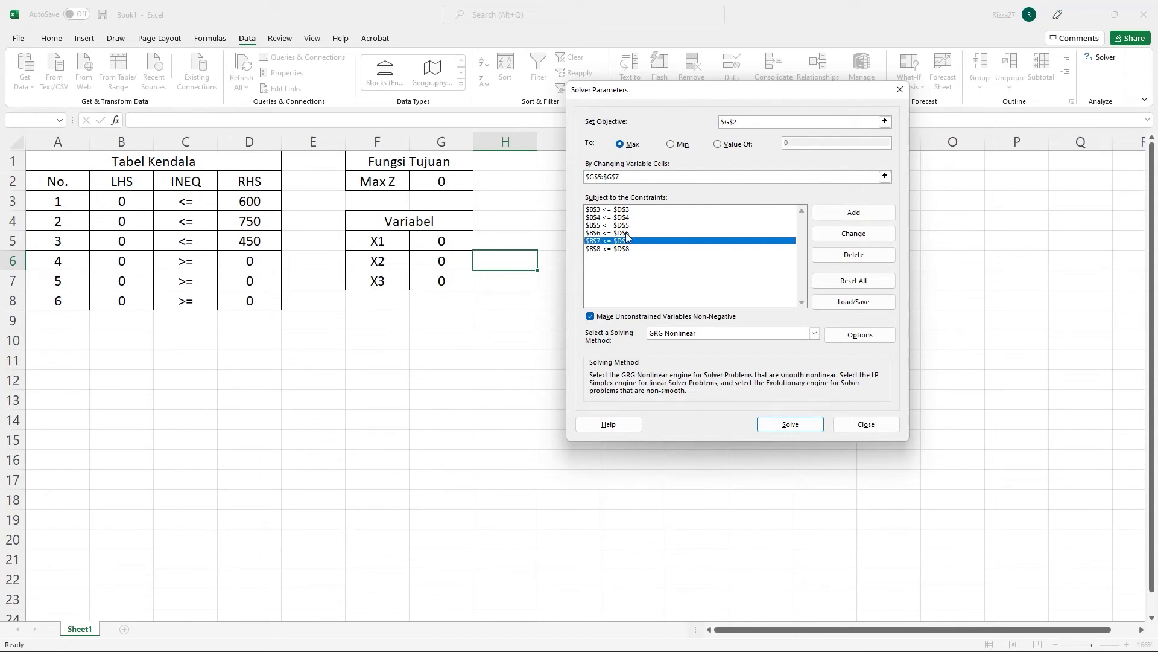
click(626, 234)
click(613, 250)
click(615, 235)
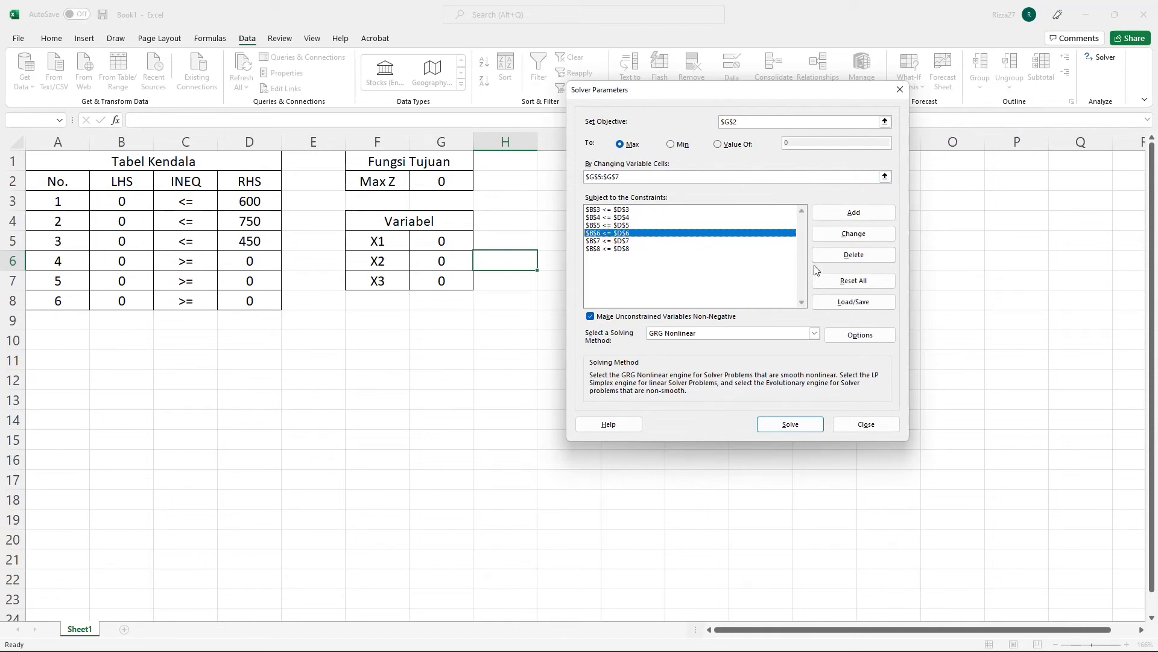
click(853, 234)
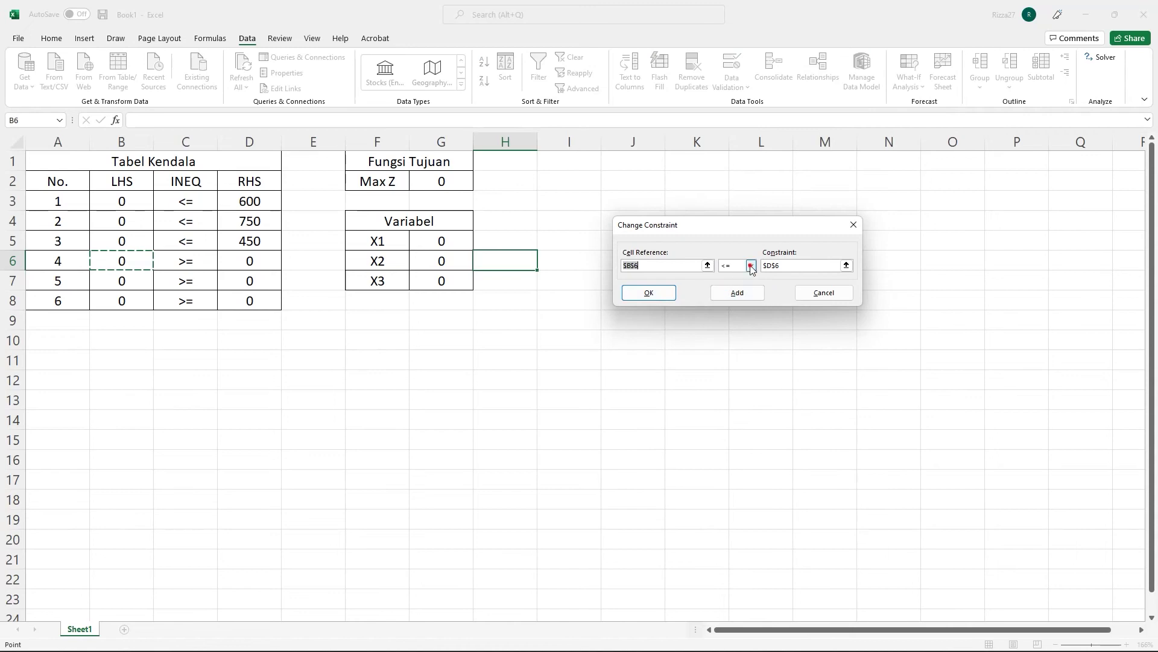
click(751, 266)
click(746, 286)
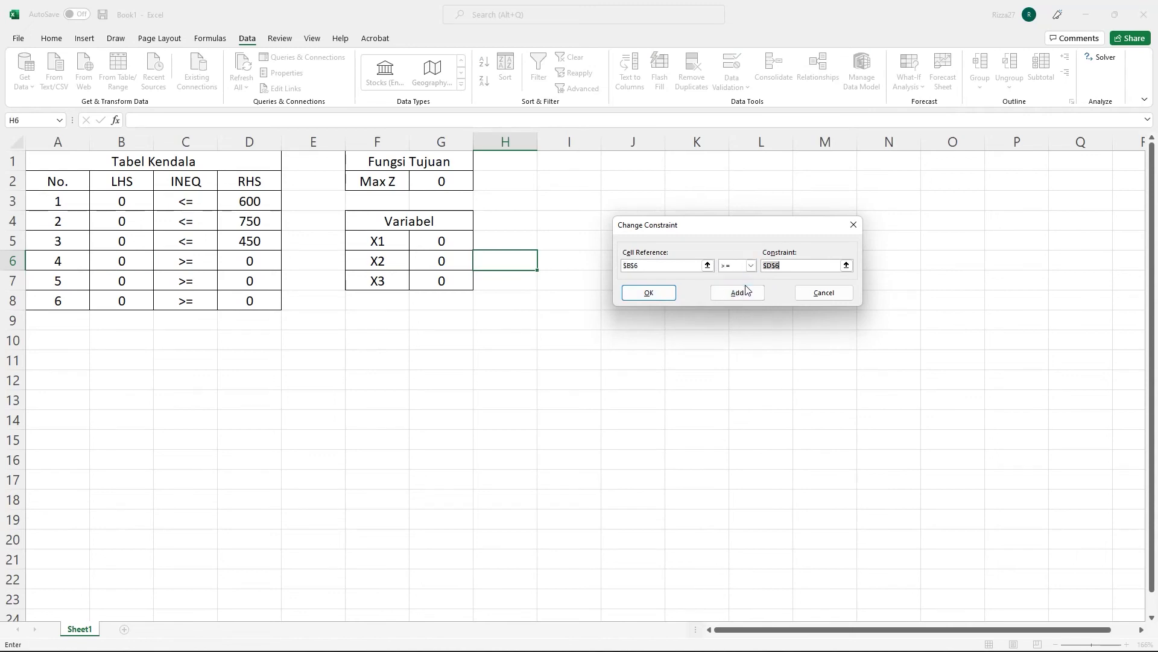
click(649, 292)
Step: Change the operator of the Solver constraint on $B$7 to >=
click(623, 240)
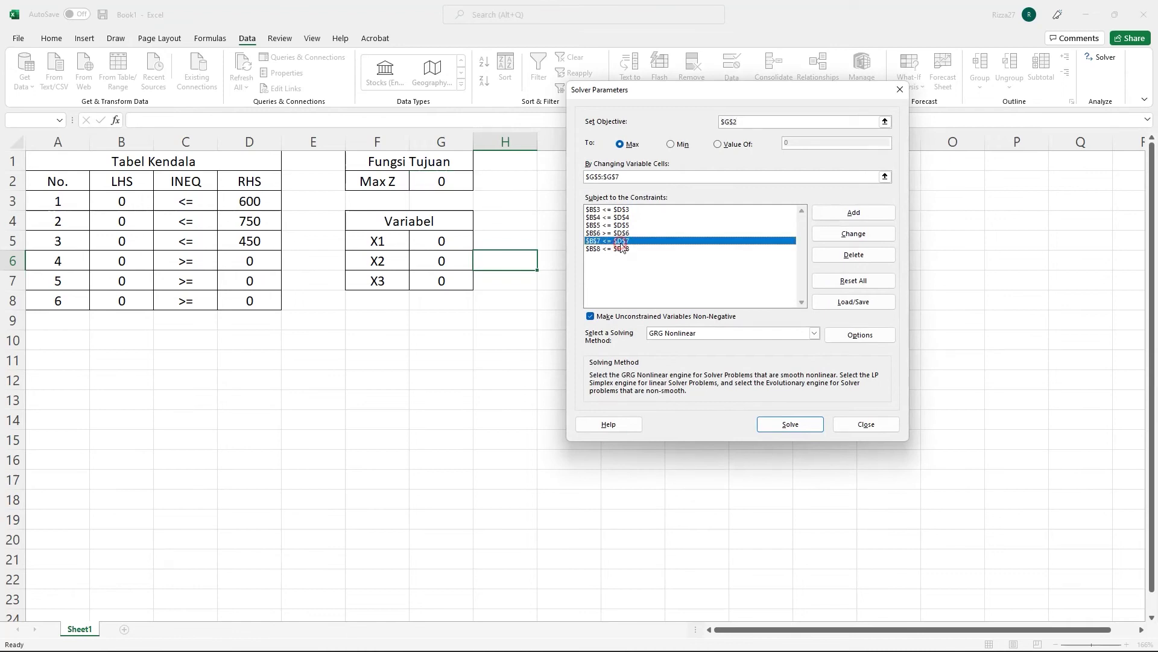
click(853, 234)
click(751, 266)
click(740, 294)
click(648, 292)
Step: Change the operator of the Solver constraint on $B$8 to >=
click(794, 248)
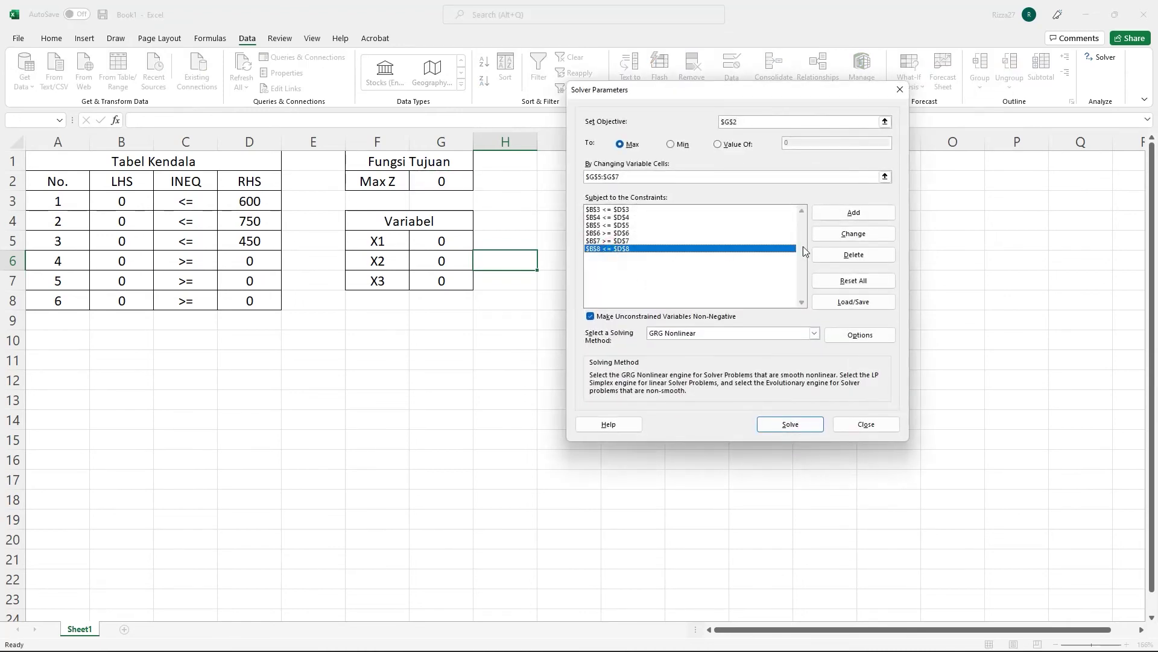
click(847, 234)
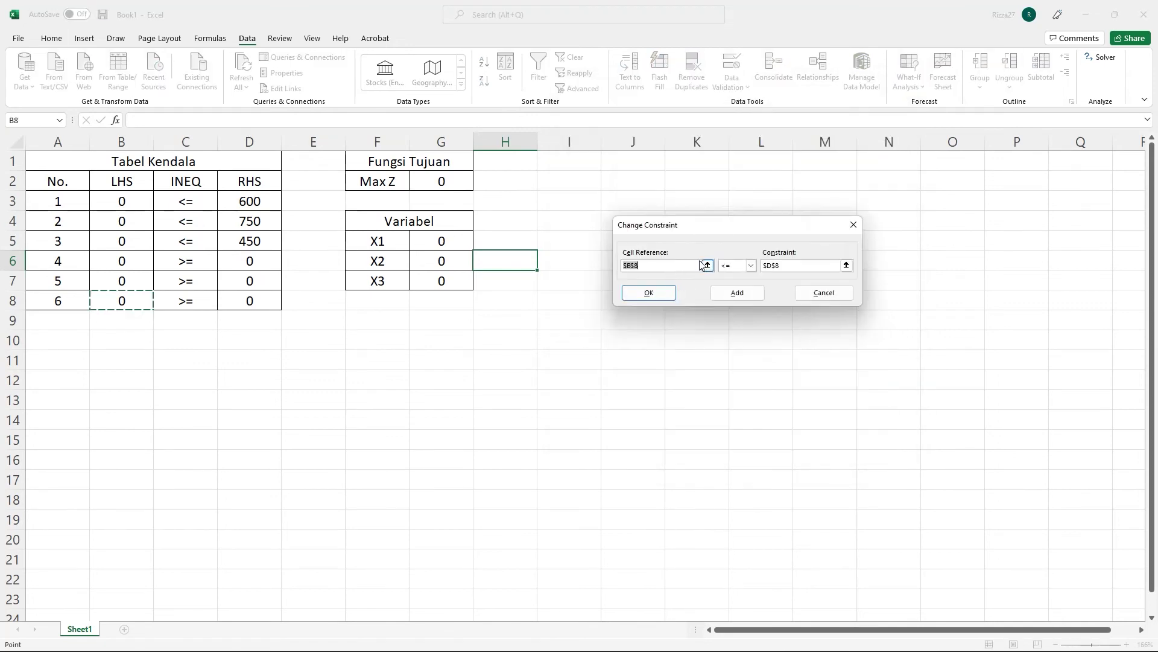
click(750, 267)
click(740, 295)
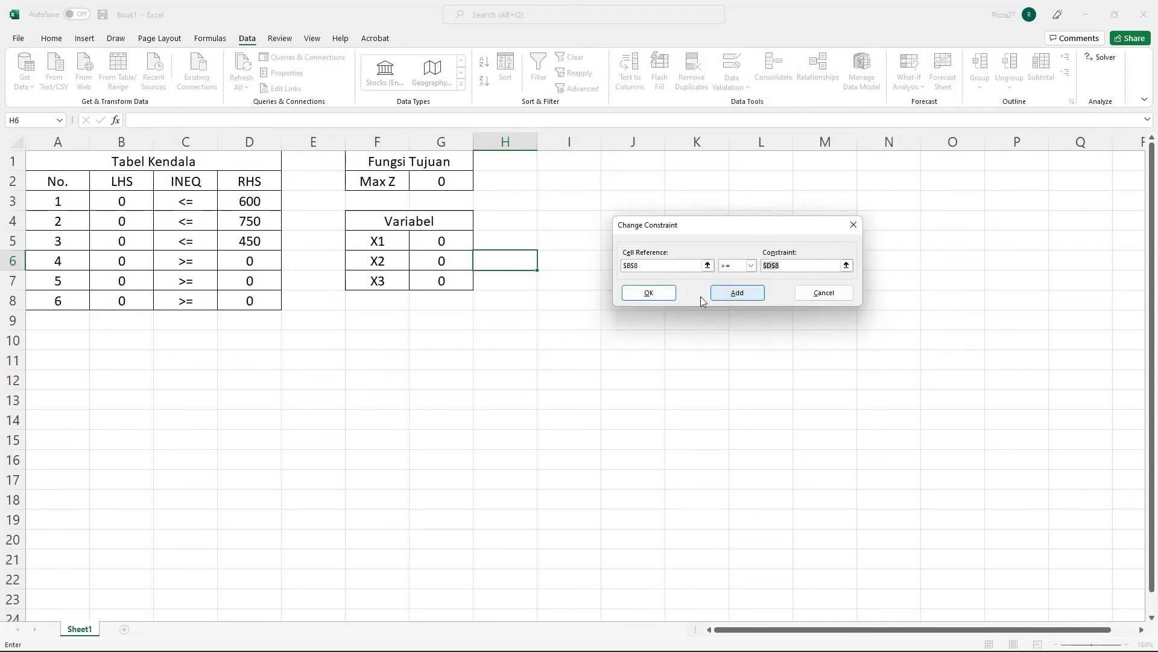
click(662, 297)
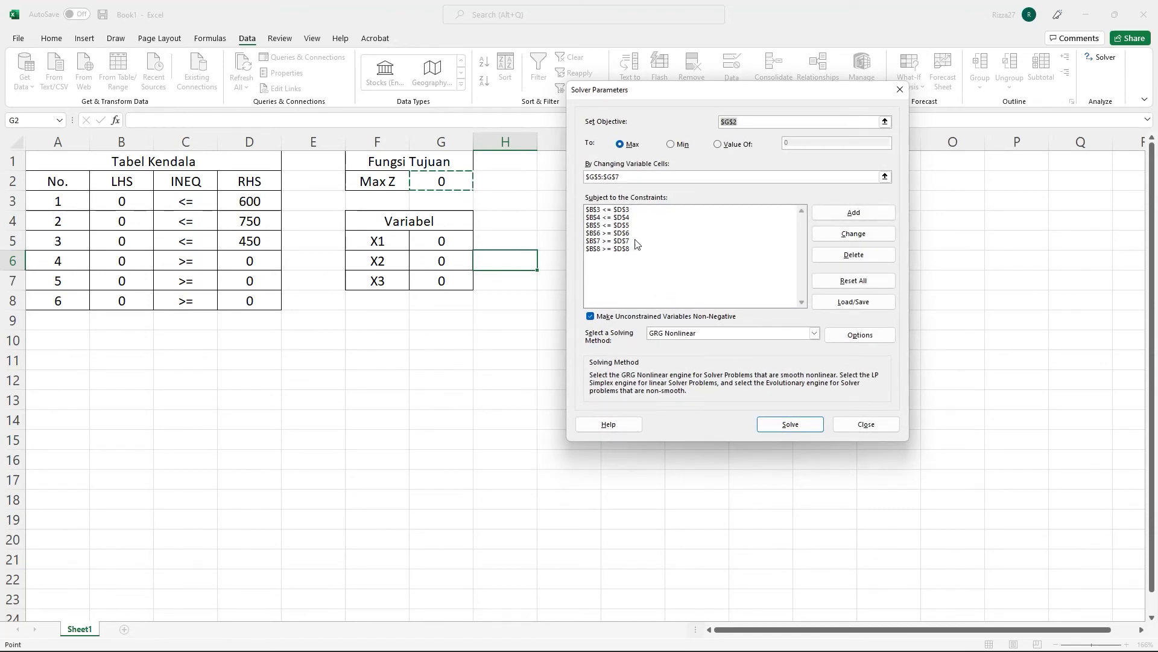
Step: Set the Solver's solving method to Simplex LP
click(626, 226)
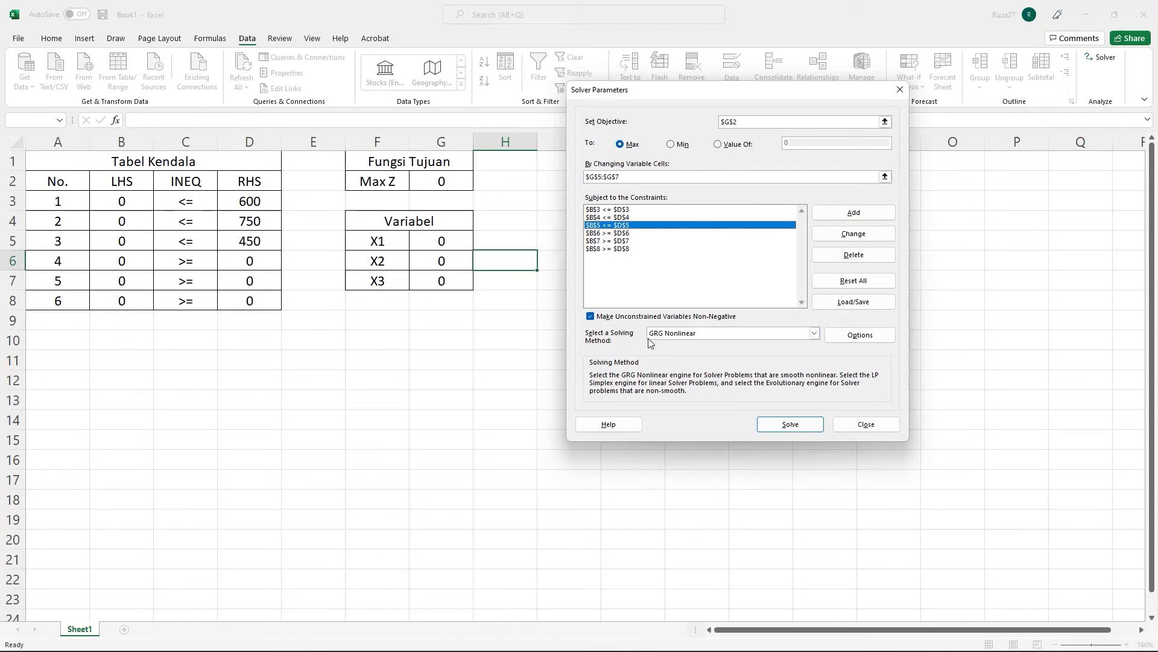
click(698, 333)
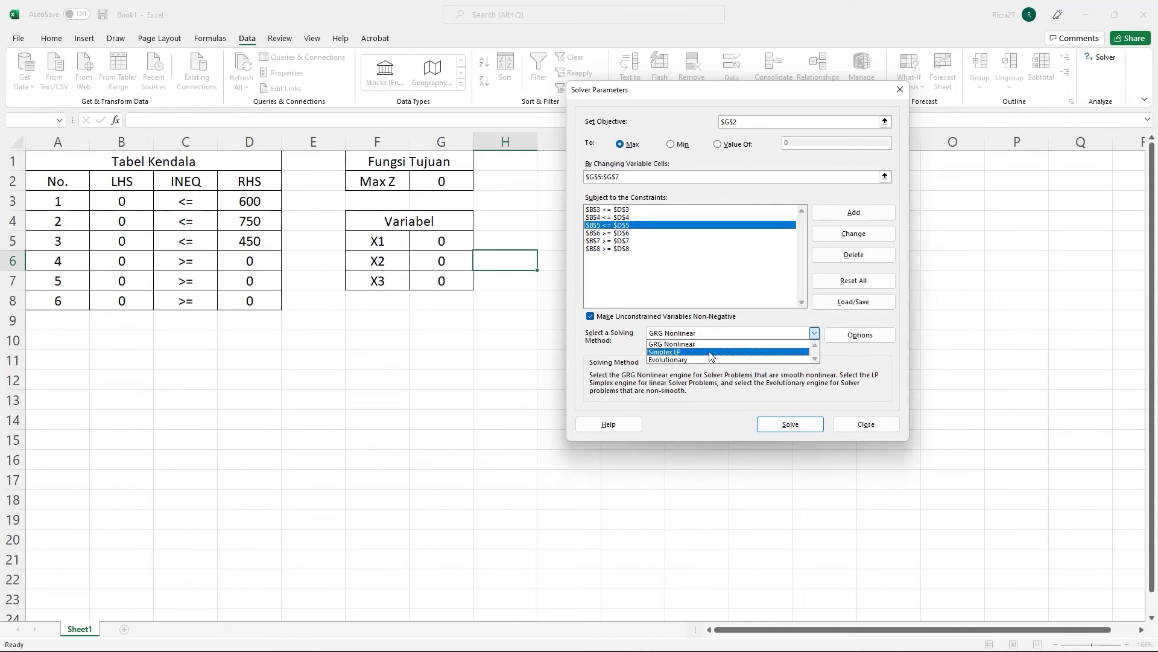
click(695, 352)
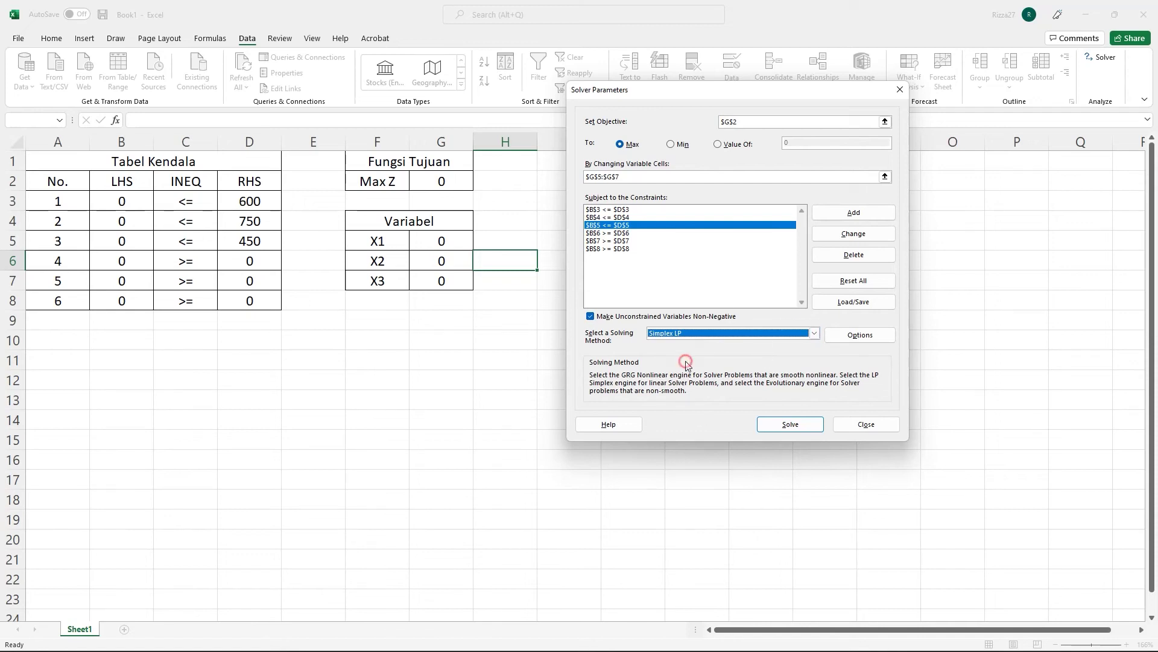
Step: Move the Solver parameters dialog clear of the tables and solve the model
drag(616, 95, 531, 159)
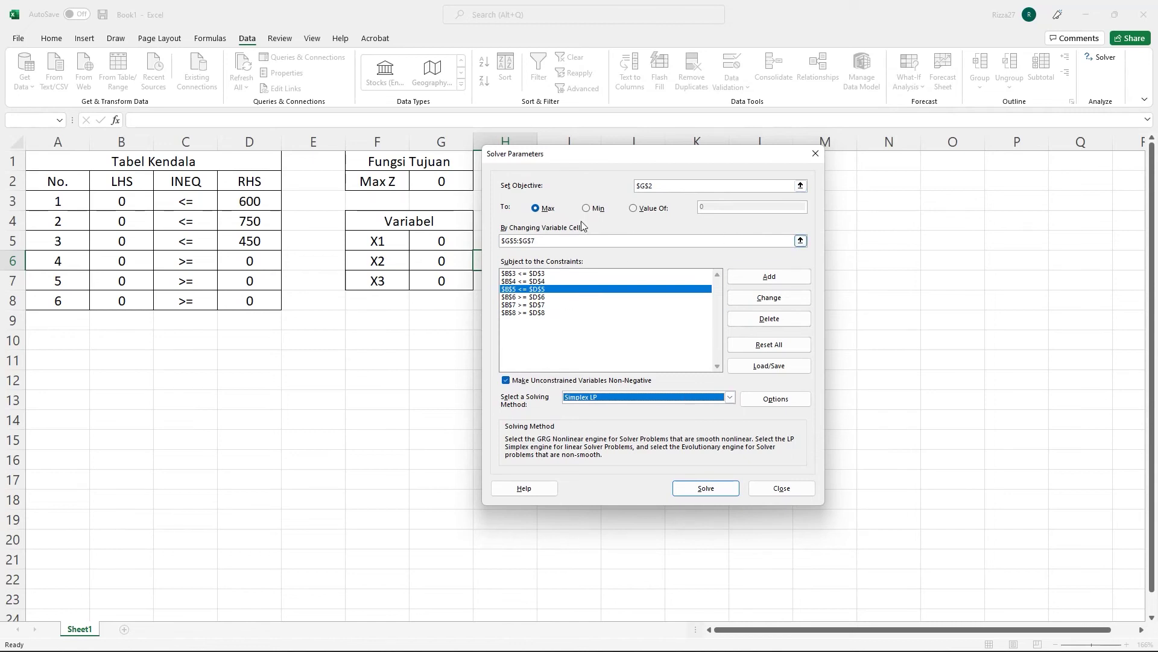
click(672, 357)
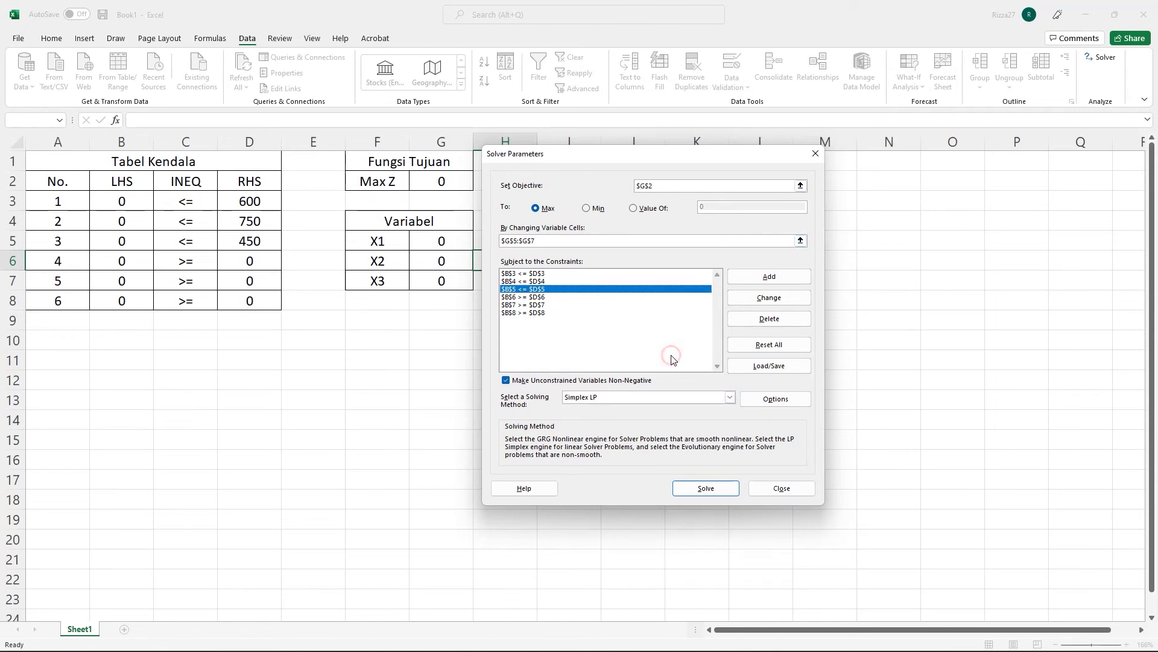
drag(570, 154, 659, 152)
click(795, 485)
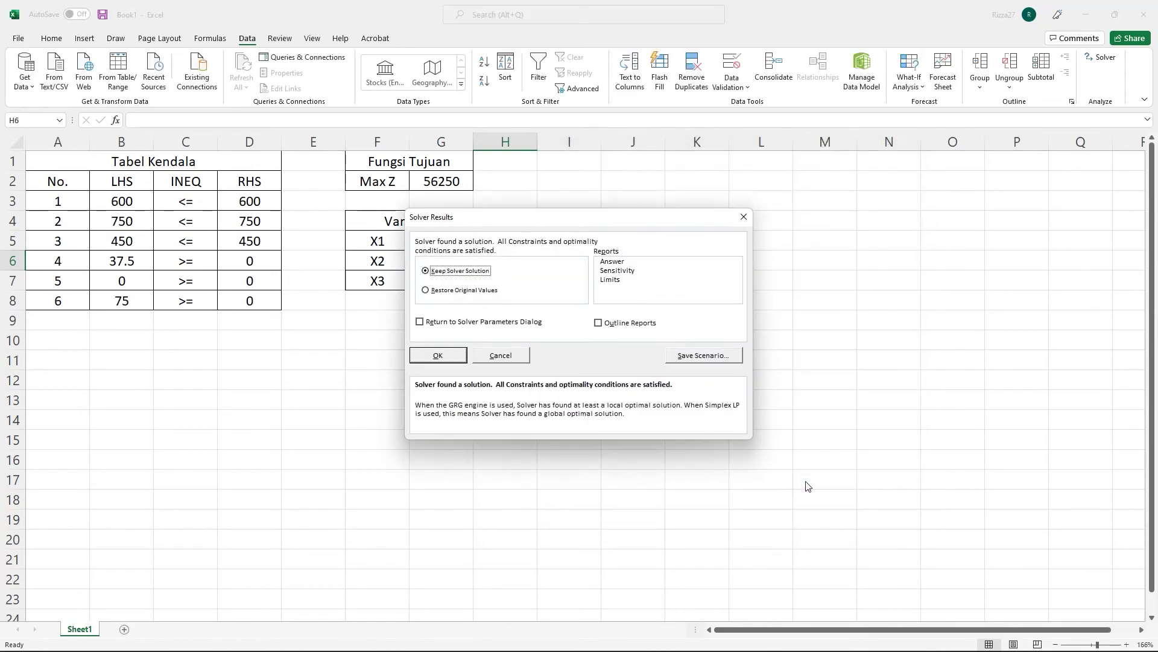
Step: Move the Solver Results dialog clear of the tables and accept it, keeping the Solver solution
drag(492, 216, 688, 180)
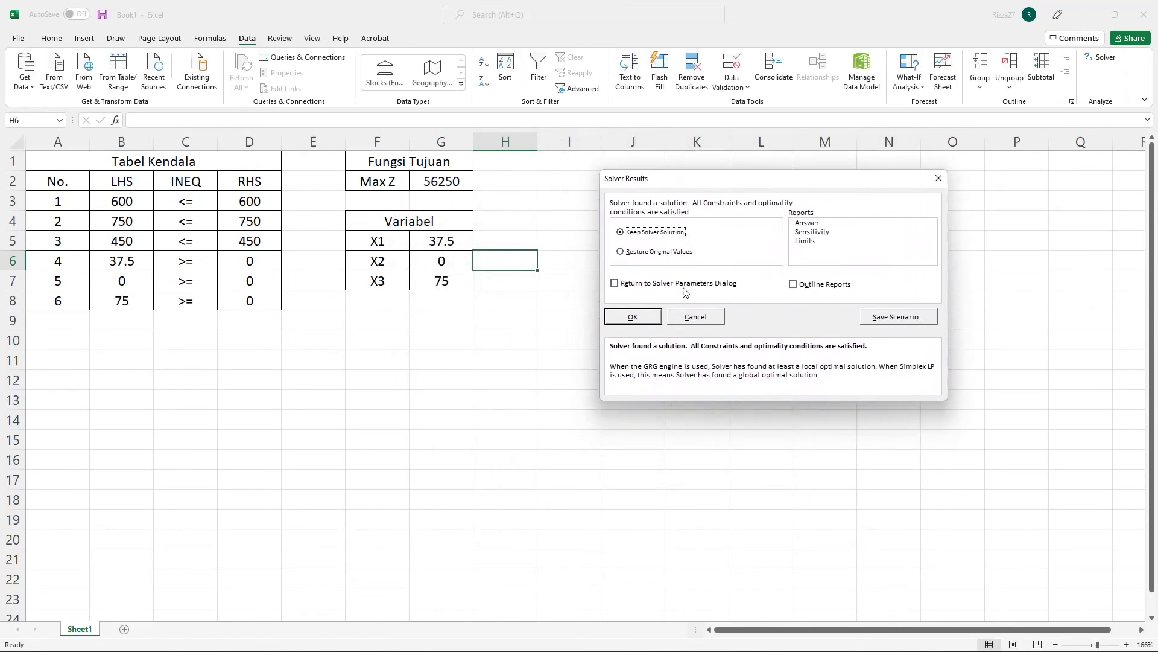
click(634, 318)
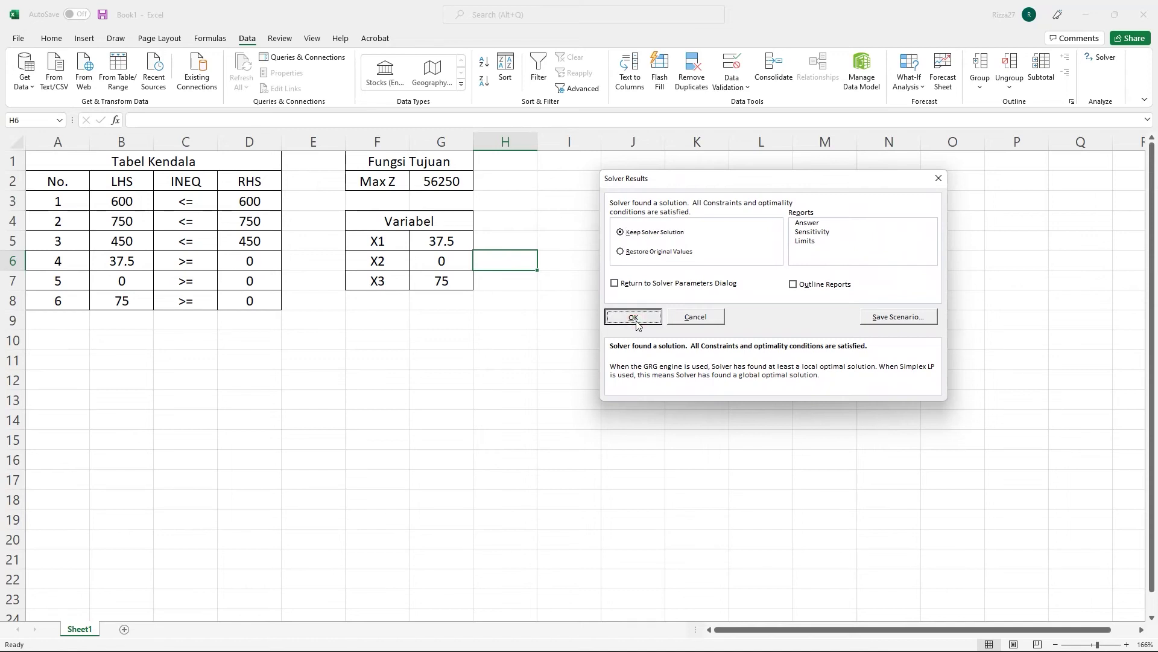
click(614, 281)
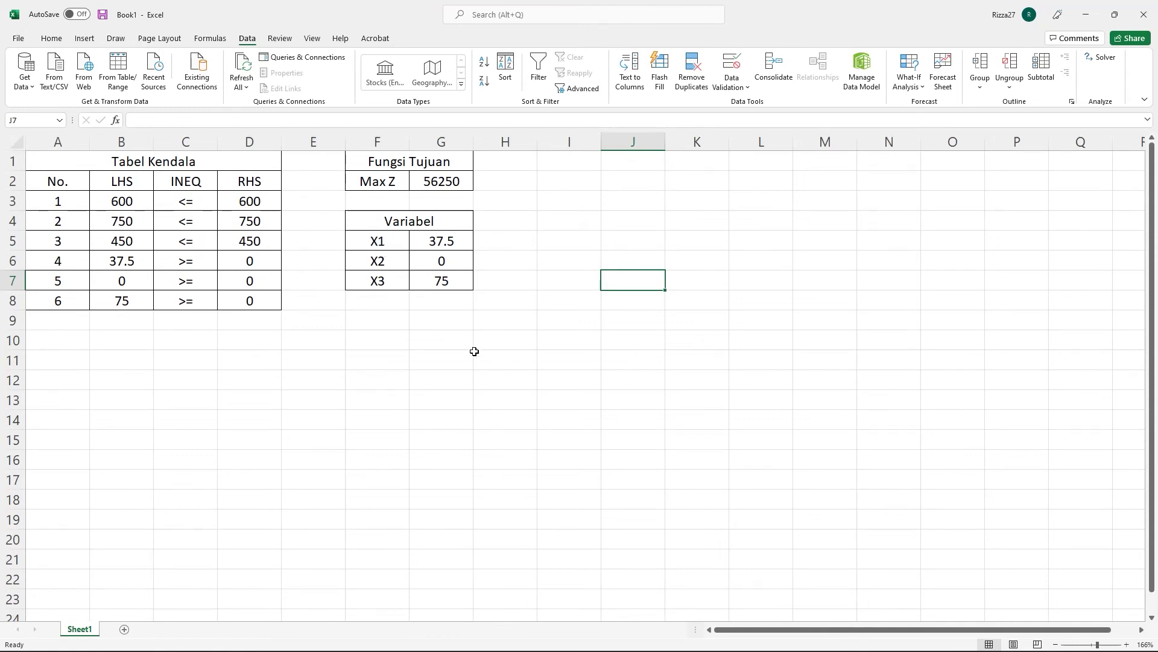
Step: Examine the solved values of X1, X2 and X3 in the Variabel table
click(397, 244)
click(426, 247)
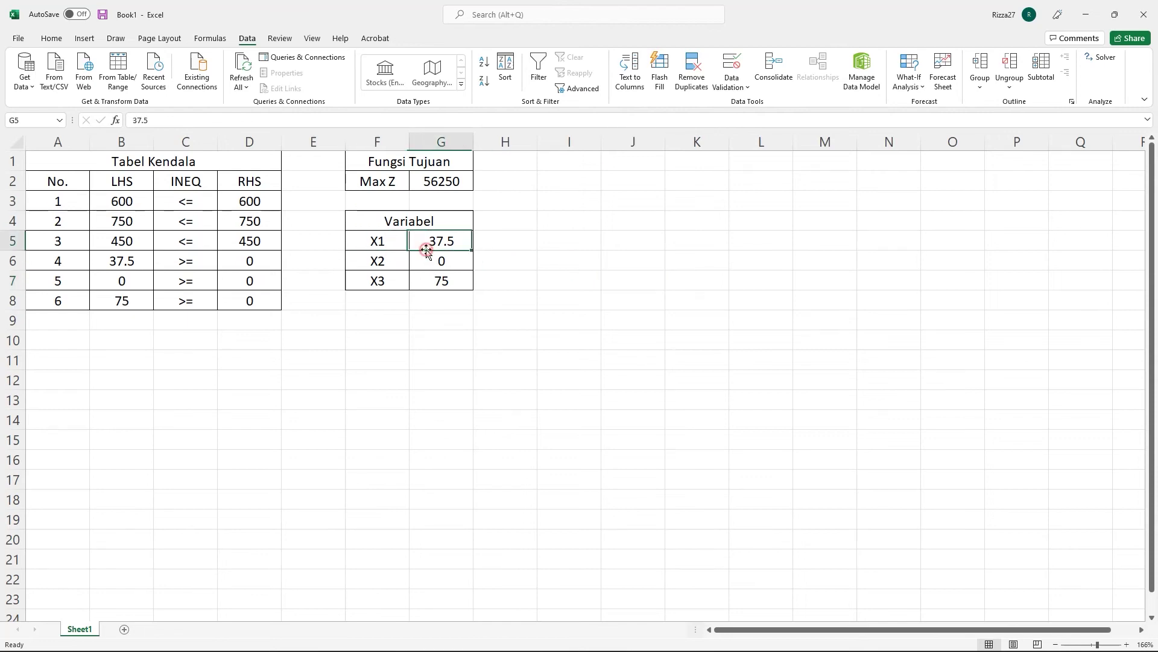
click(383, 260)
click(443, 260)
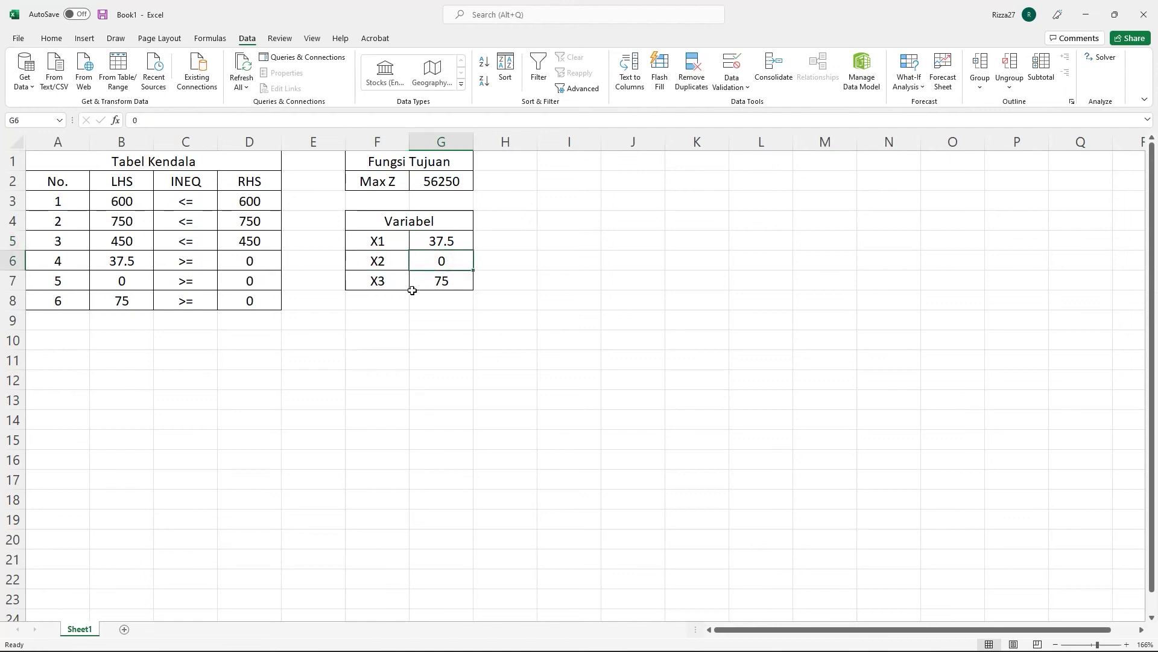
click(391, 285)
click(431, 287)
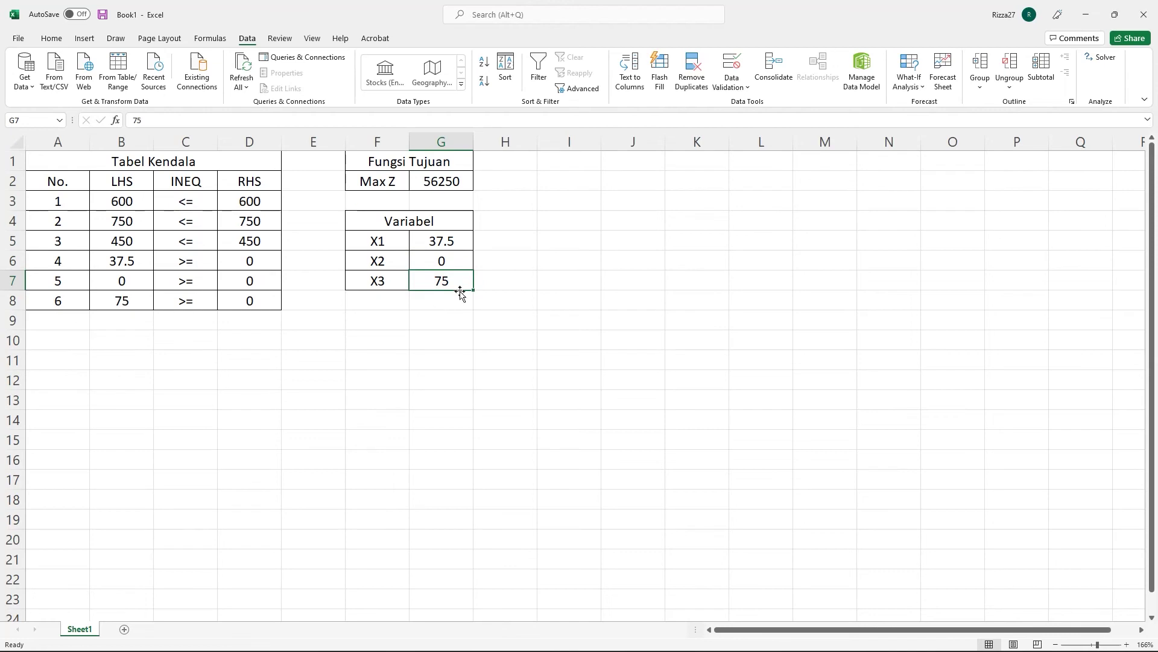
click(392, 242)
click(427, 241)
click(400, 260)
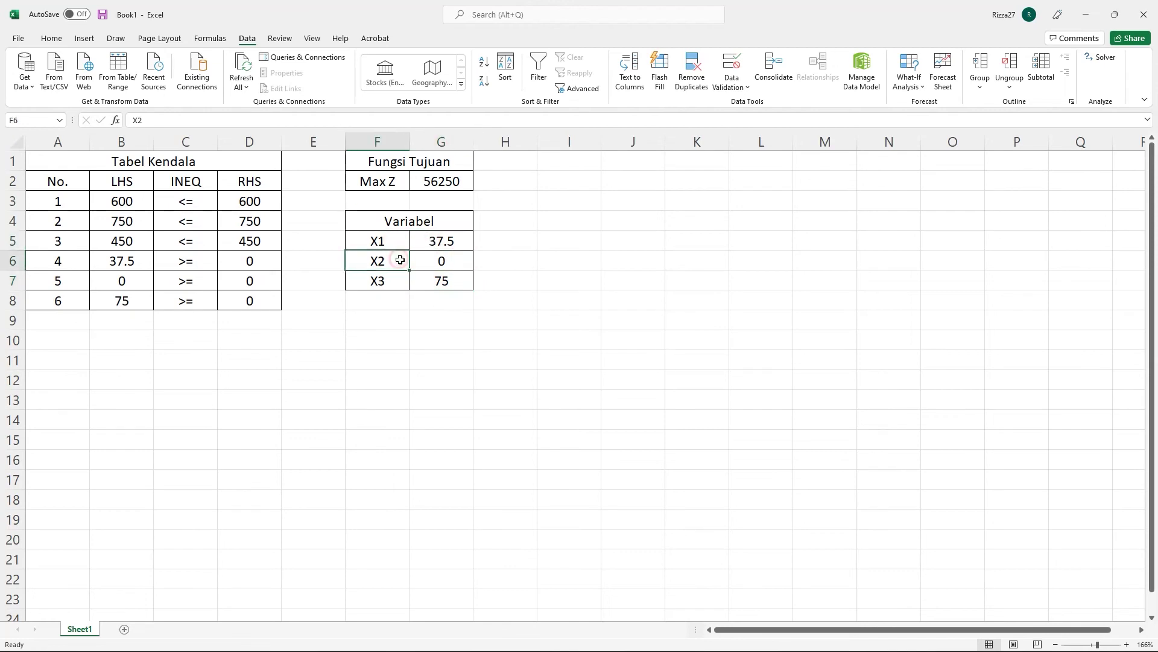
click(490, 266)
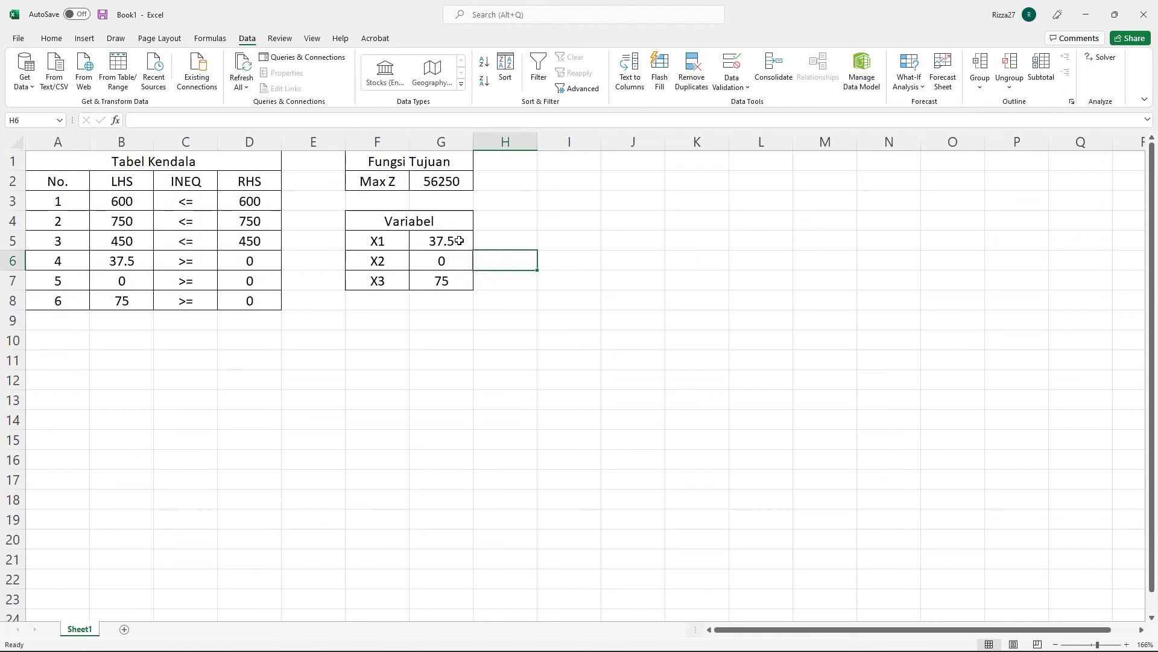
Step: Place the workbook beside the Word module and review the Max Z formula and variable values against Contoh 1
drag(813, 9, 1157, 67)
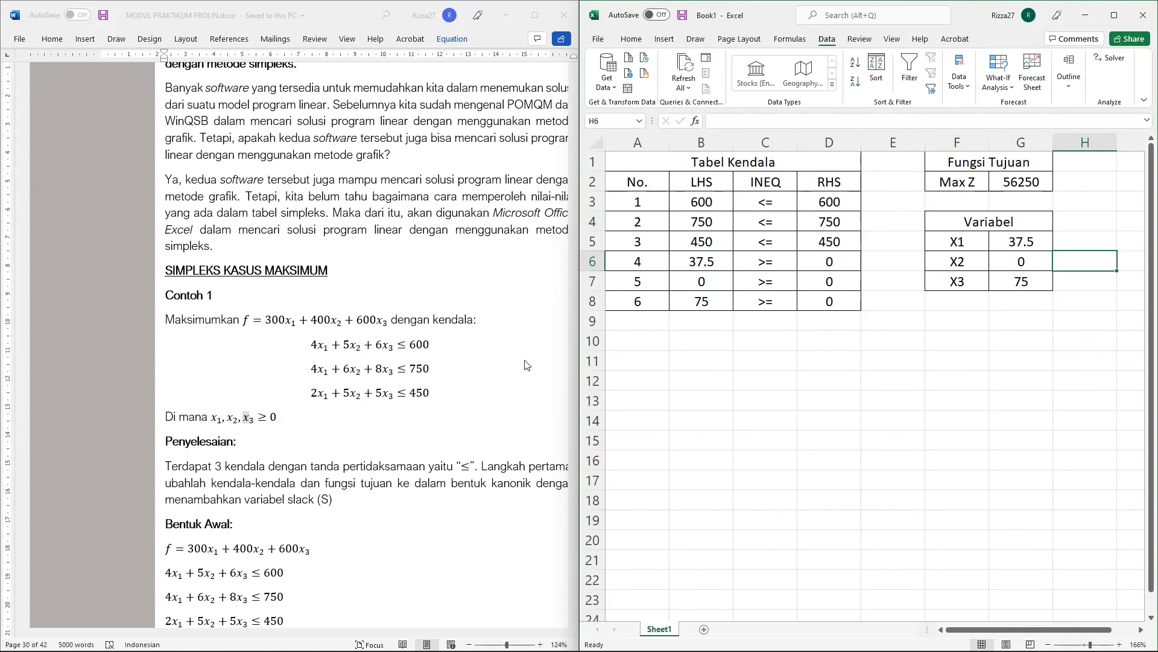
click(1036, 188)
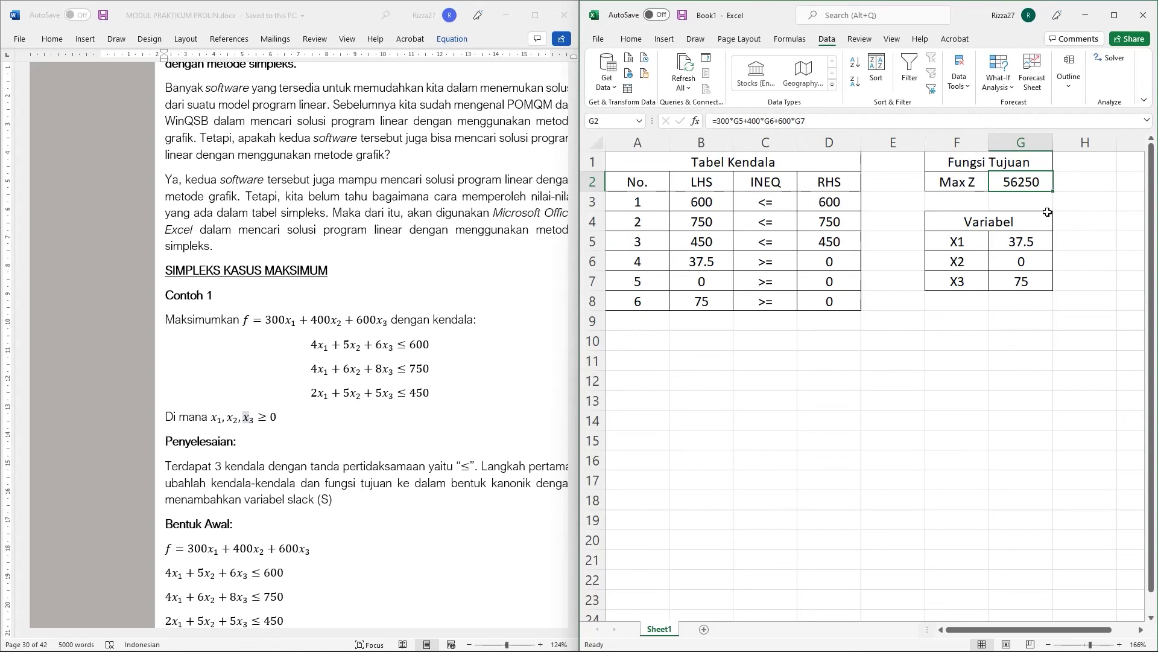
click(975, 189)
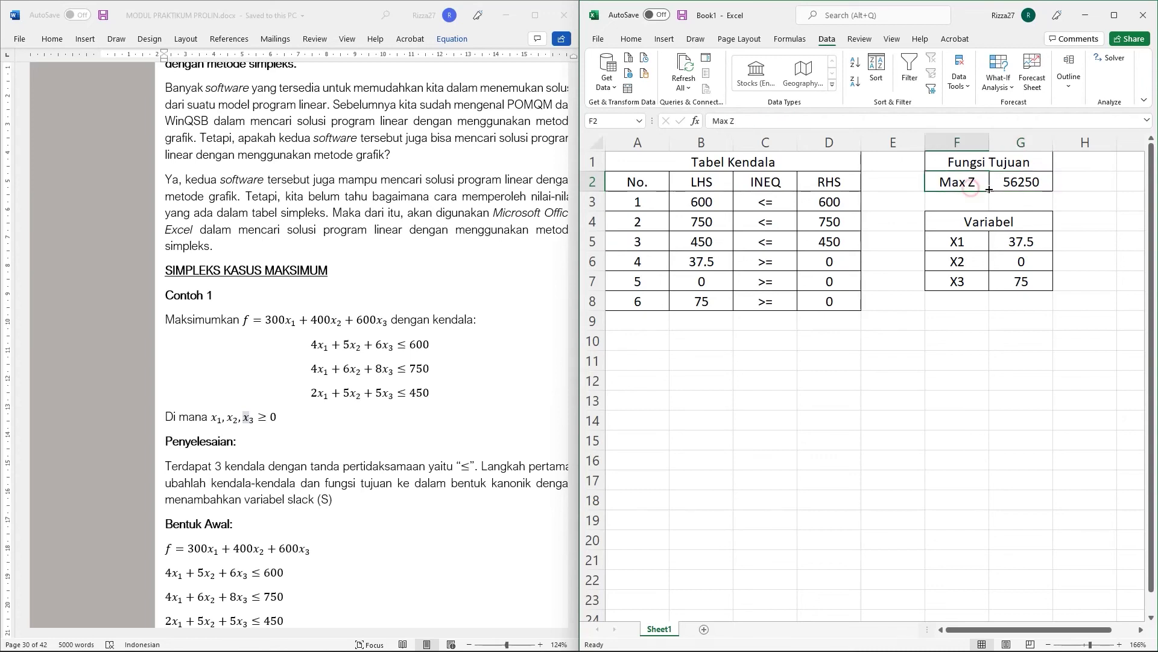
click(1016, 186)
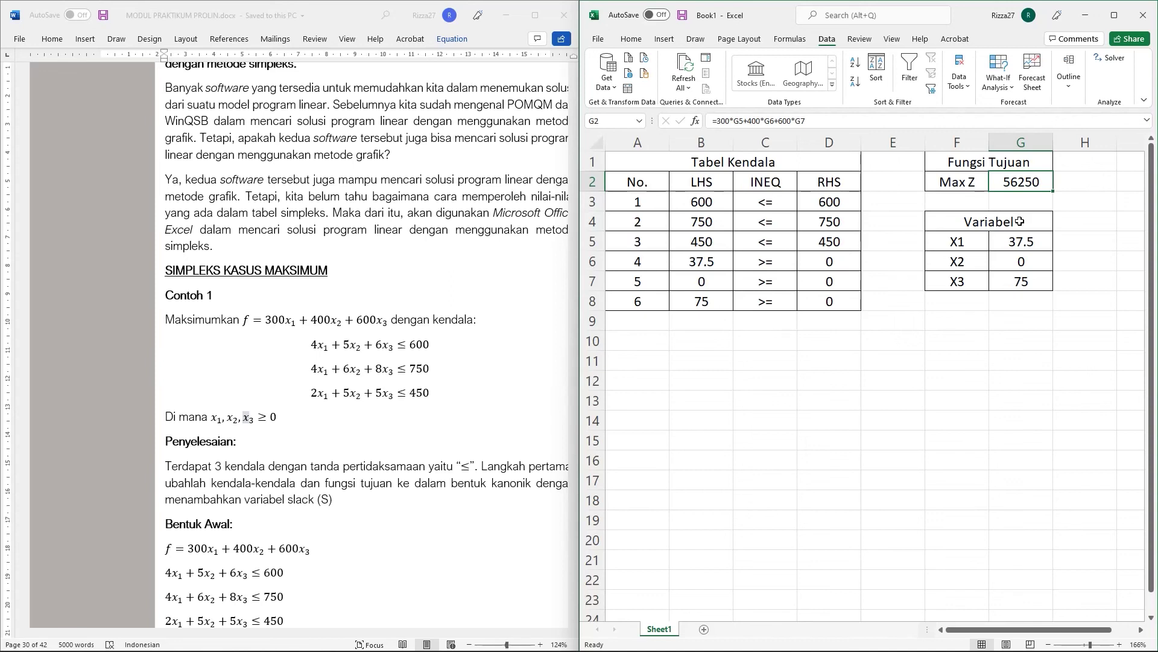
click(1009, 246)
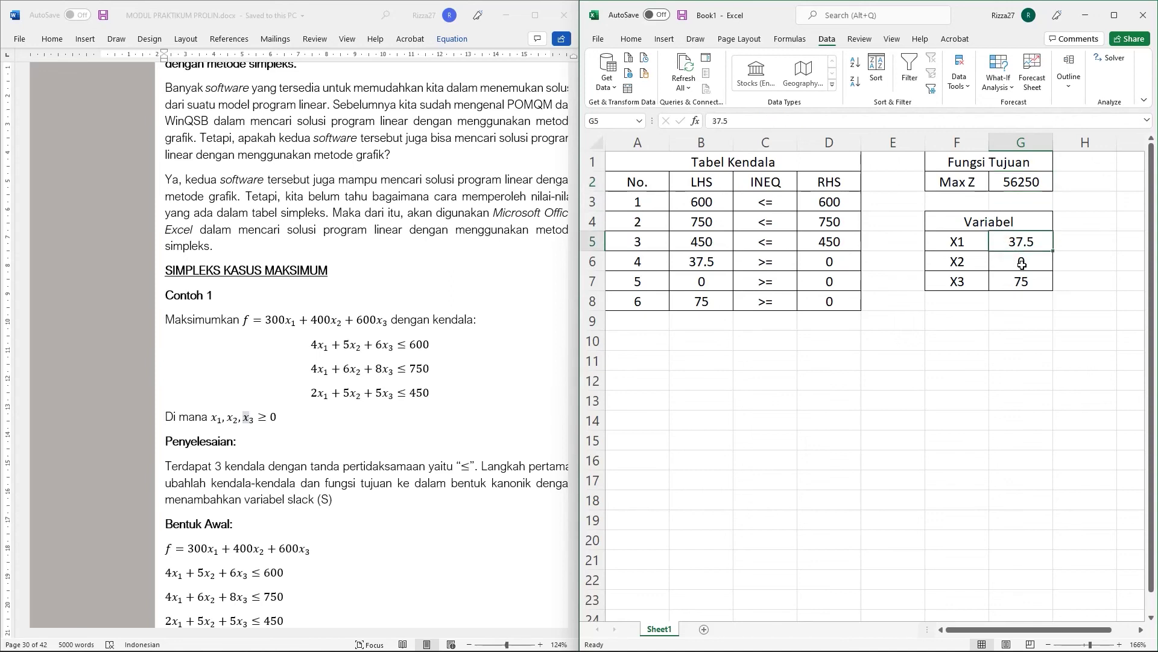
click(1027, 262)
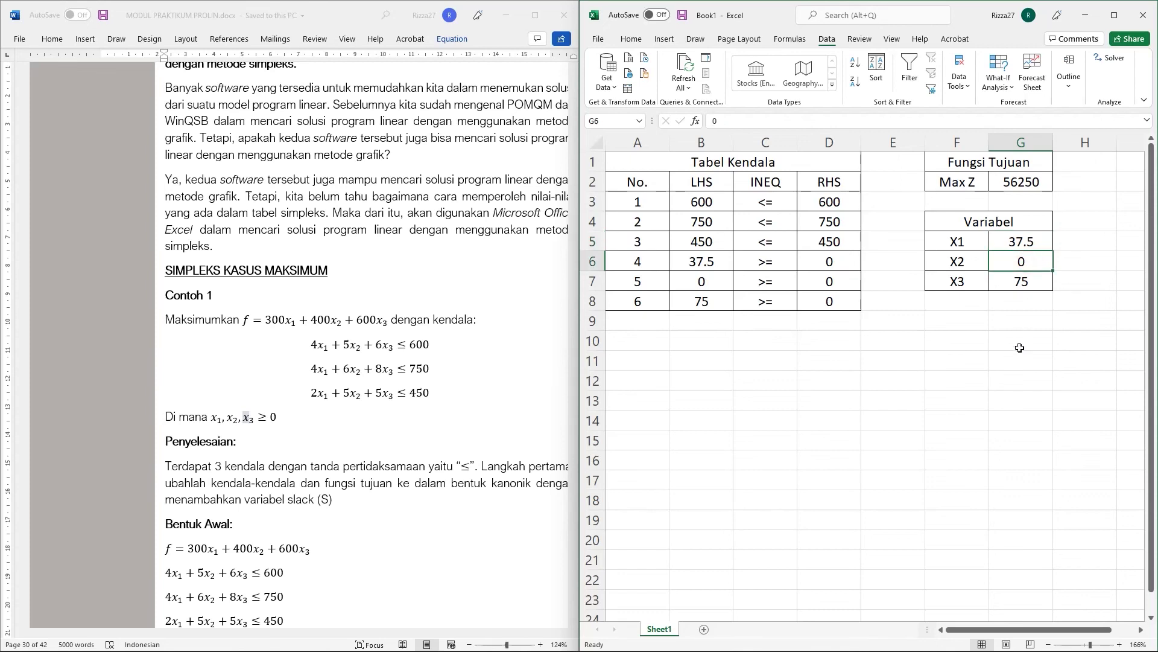
click(1022, 285)
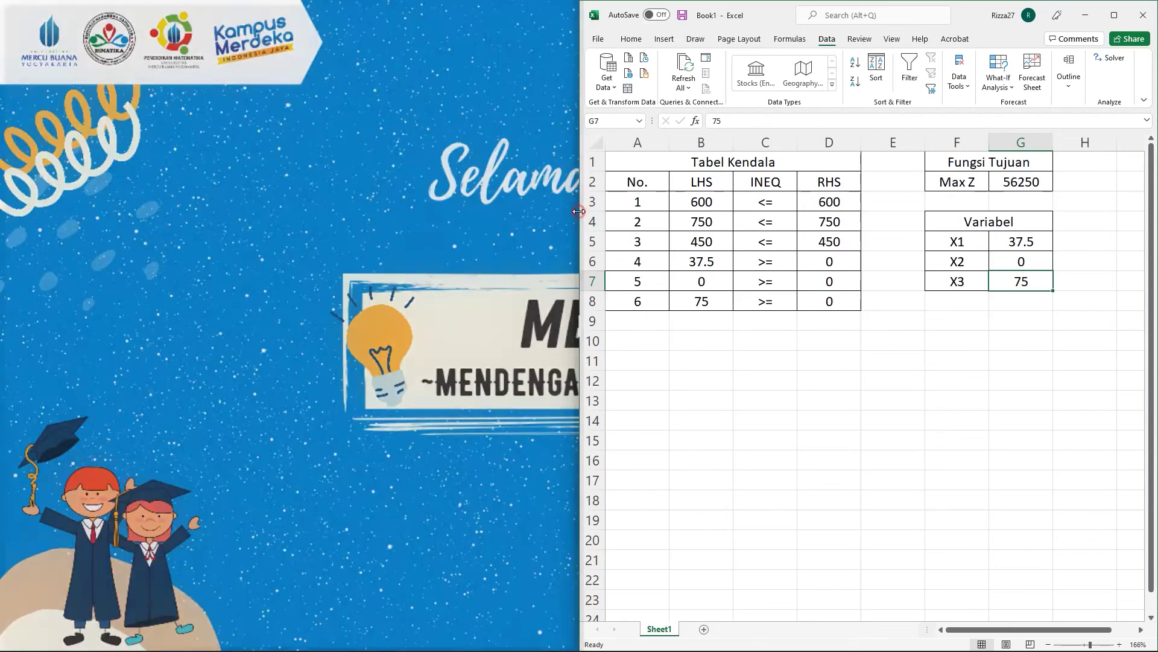
Step: Widen the workbook window over the Word module and maximize it to fill the screen
drag(579, 211, 385, 220)
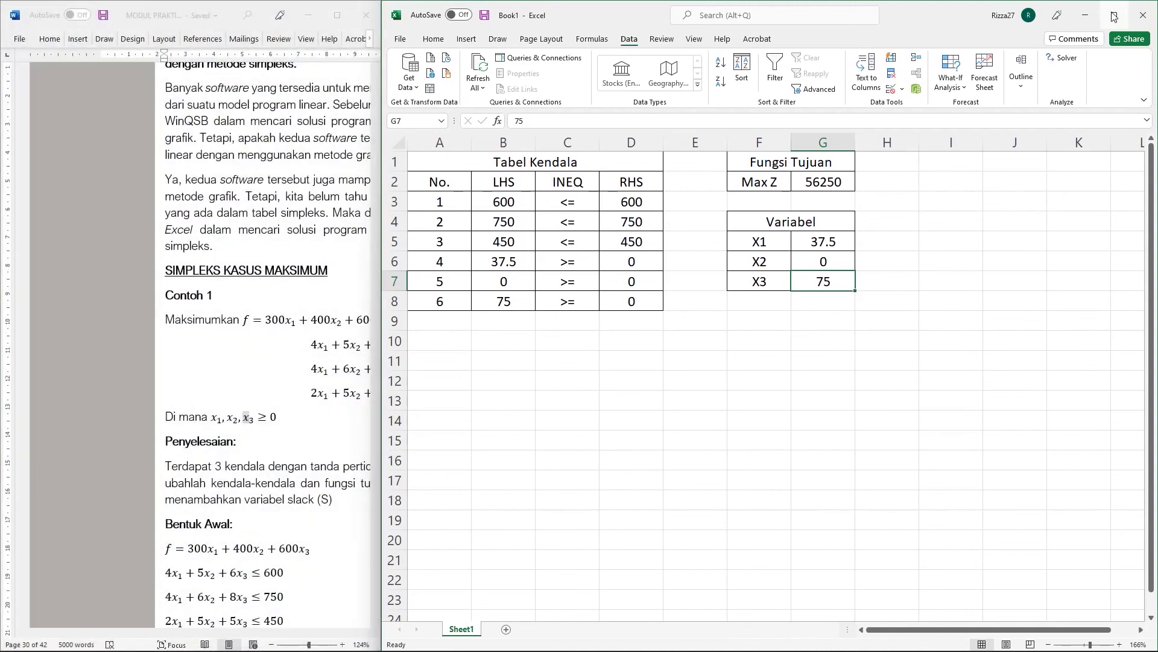
click(1114, 15)
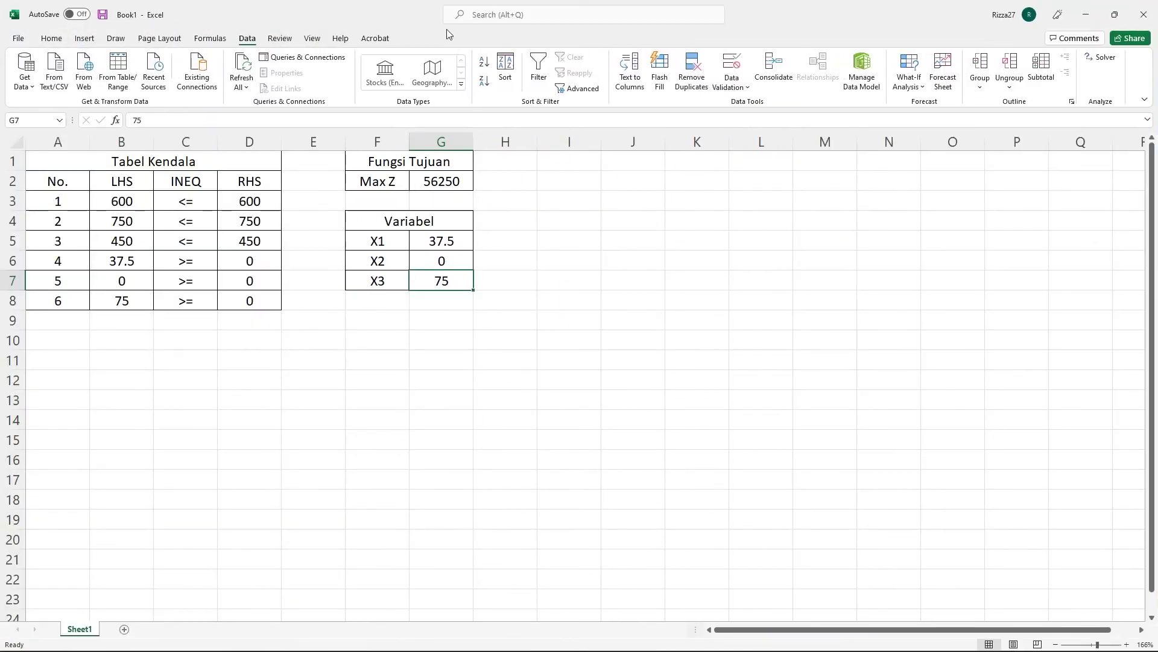